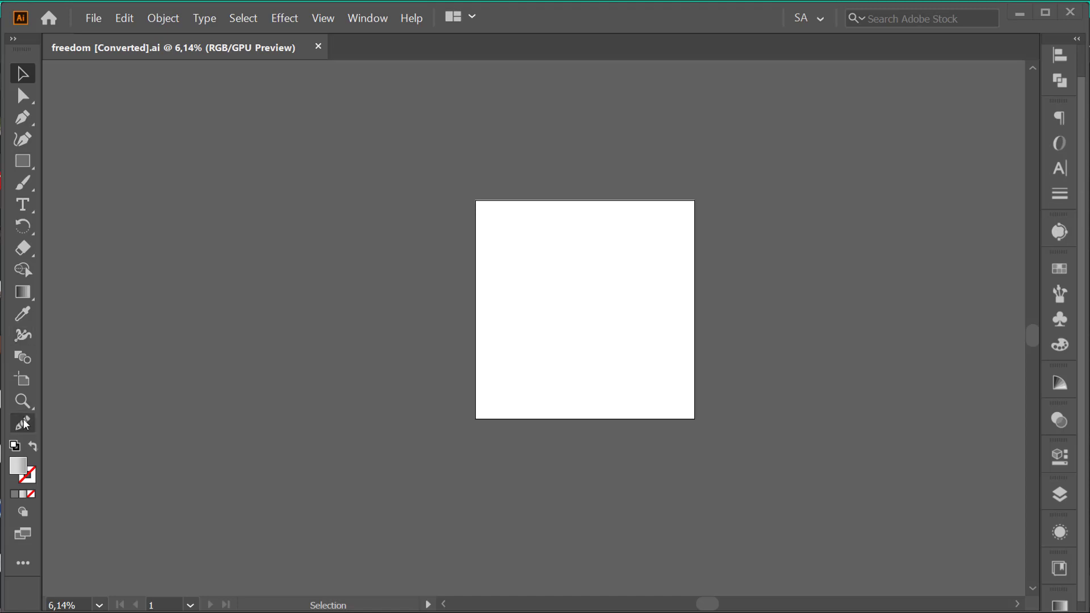
Check the artboard's dimensions and settings in the Artboard Options.
double_click(21, 381)
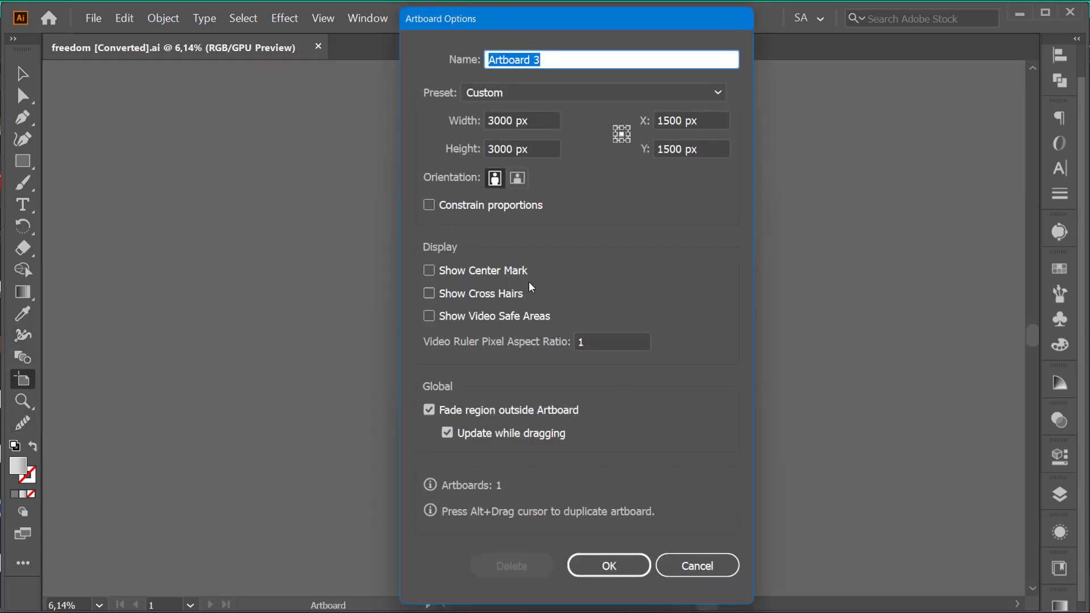
click(608, 566)
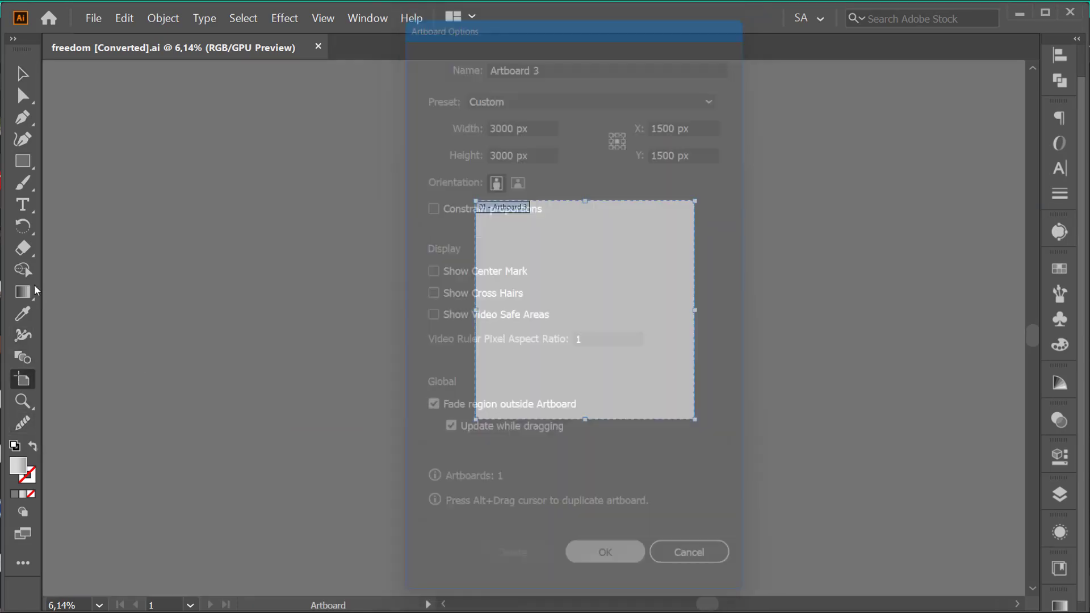
Draw a long closed triangle with the Pen tool near the artboard's upper edge, its narrow tip pointing to the upper right.
click(23, 119)
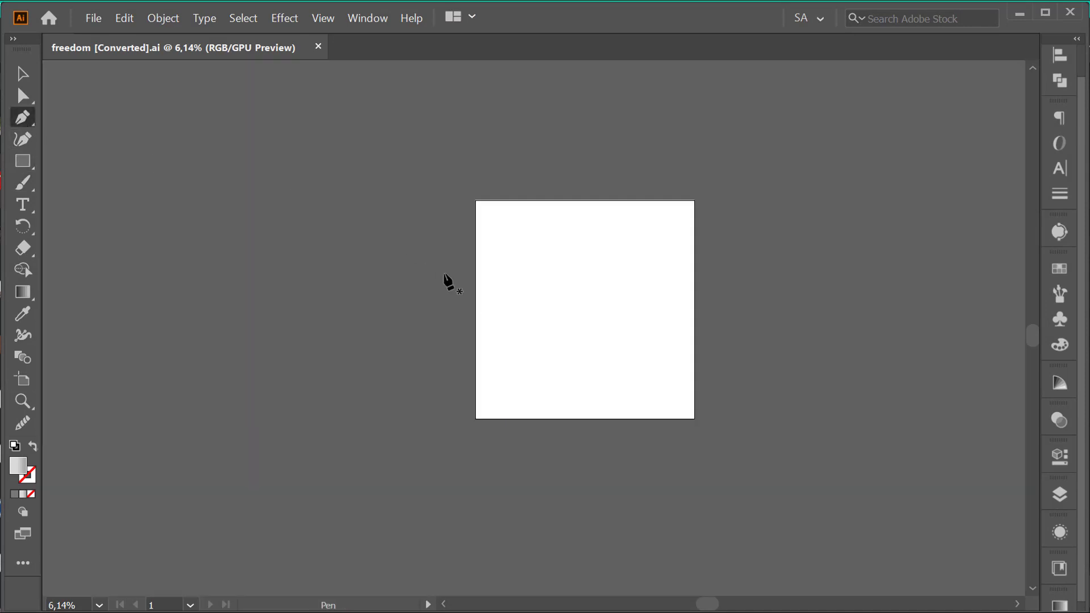
drag(530, 330, 556, 347)
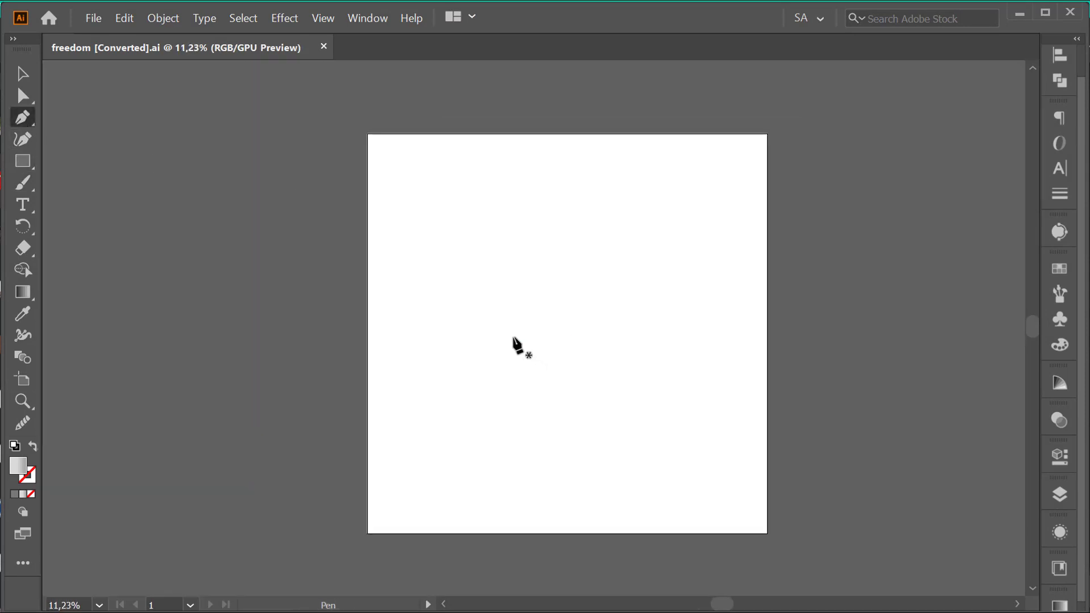
click(418, 166)
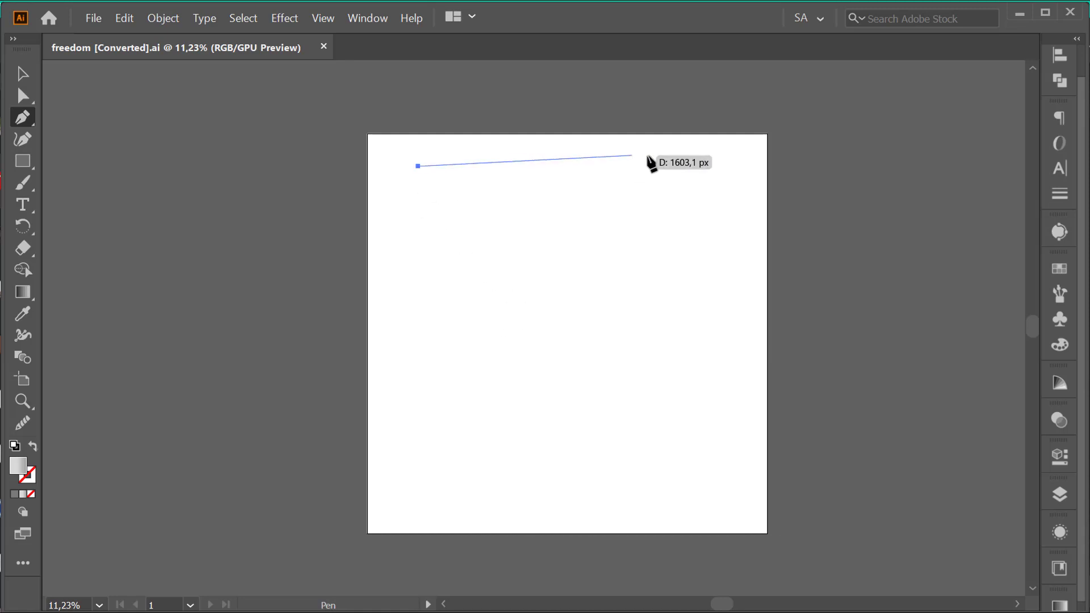
click(717, 150)
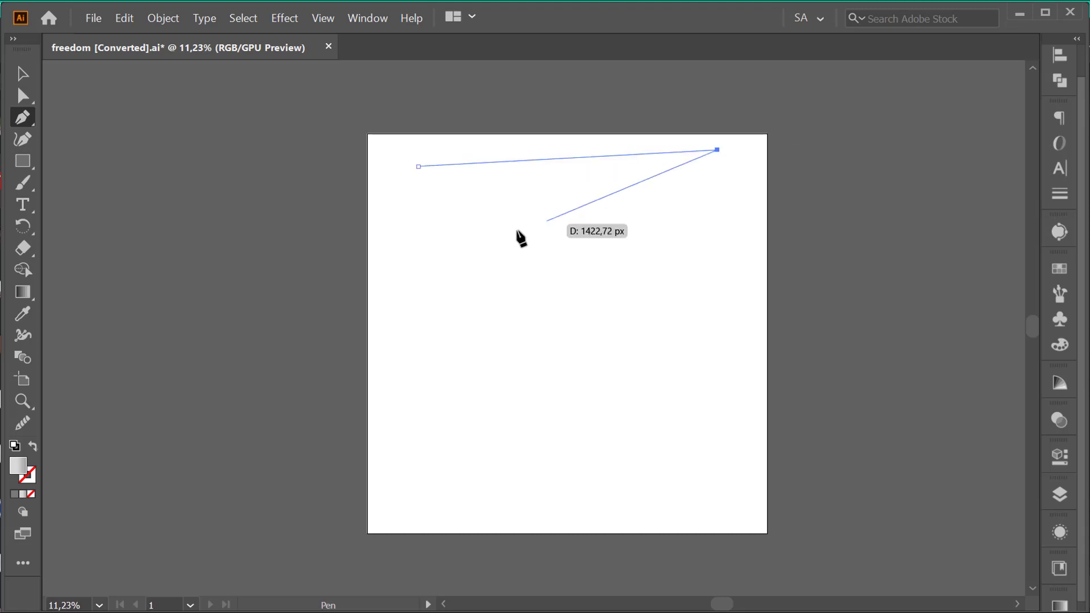
click(485, 234)
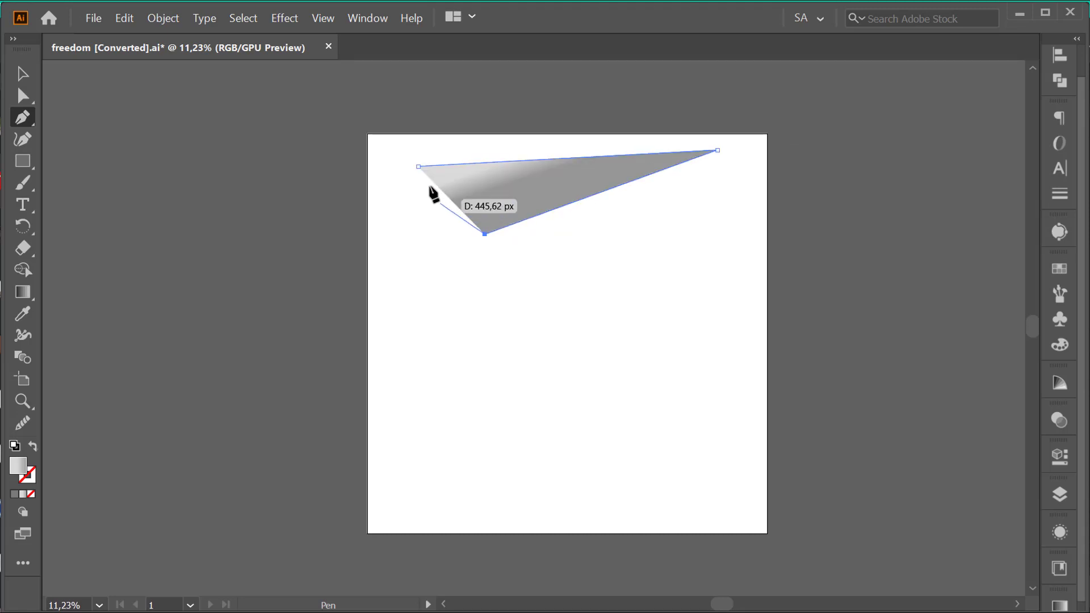
click(419, 166)
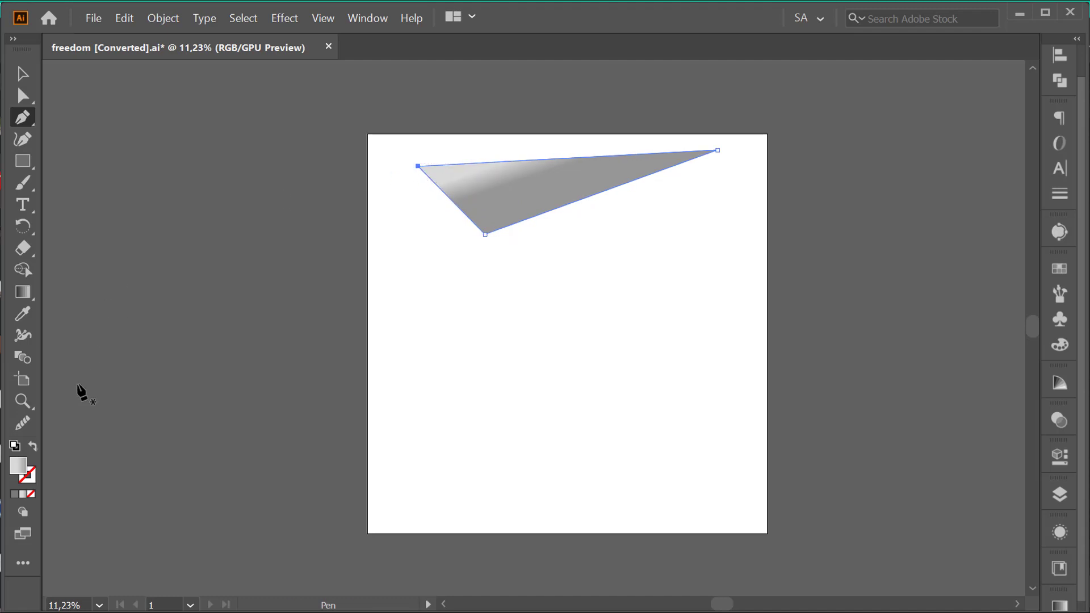
Fill the triangle with the solid light grey swatch R=239 G=239 B=239.
click(15, 494)
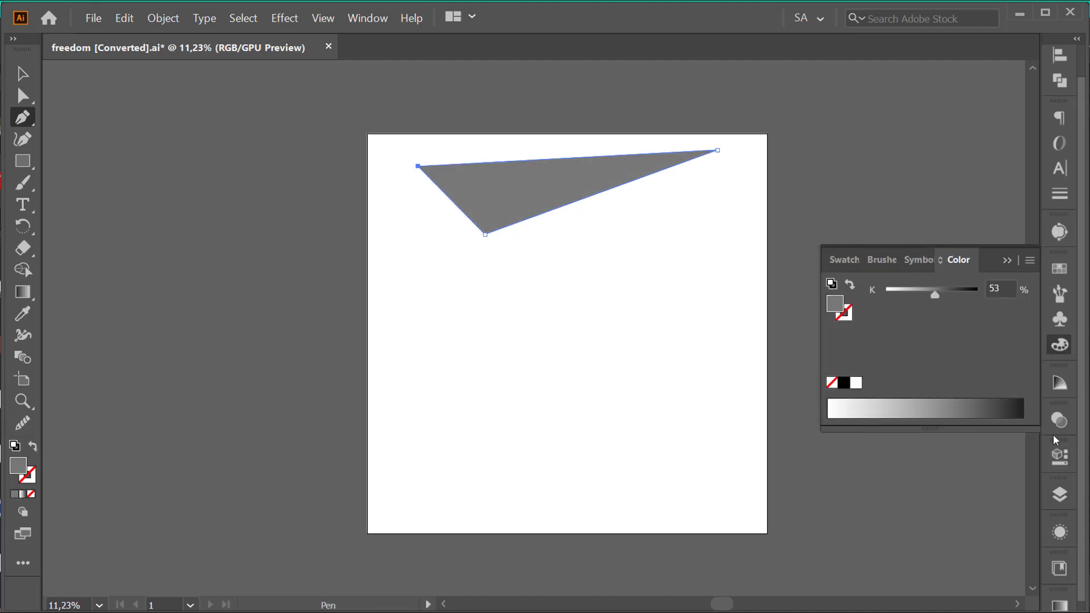
click(840, 260)
scroll(992, 363, down, 2)
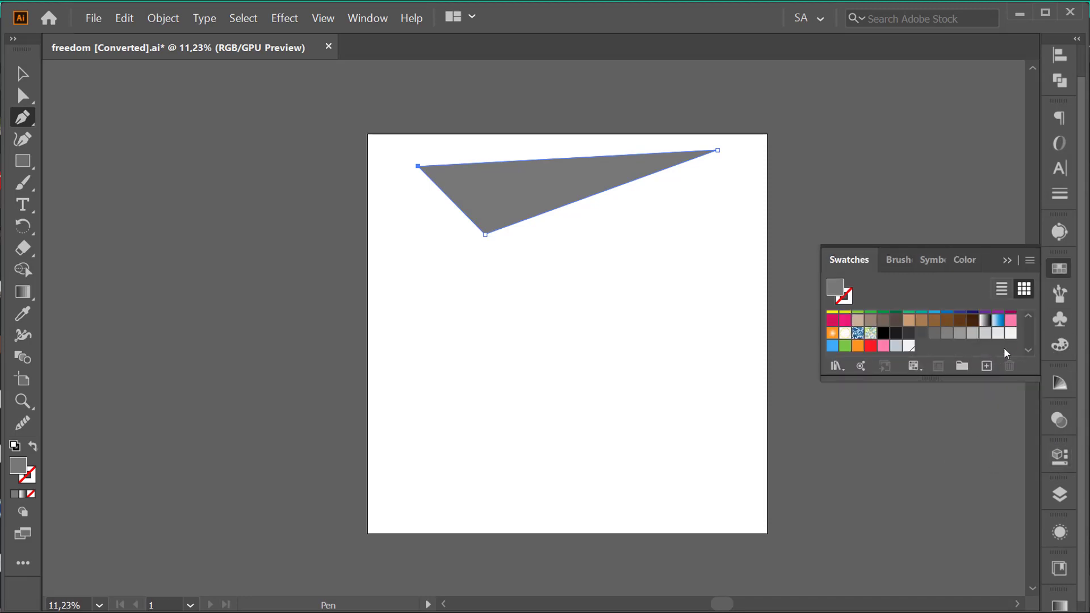
click(909, 347)
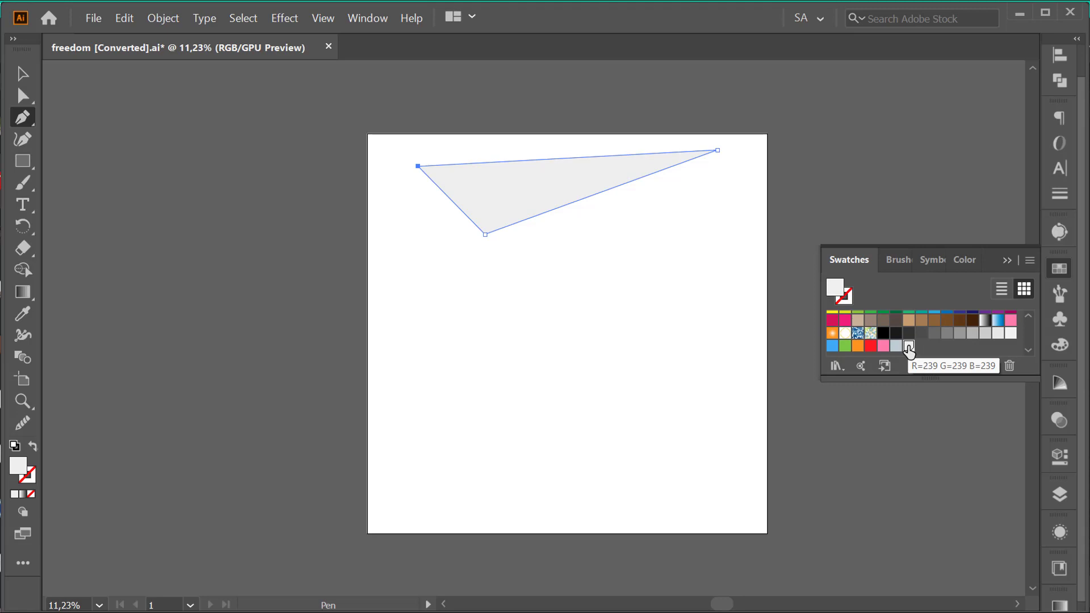
Duplicate the grey triangle just below the original and flip the copy vertically.
click(17, 75)
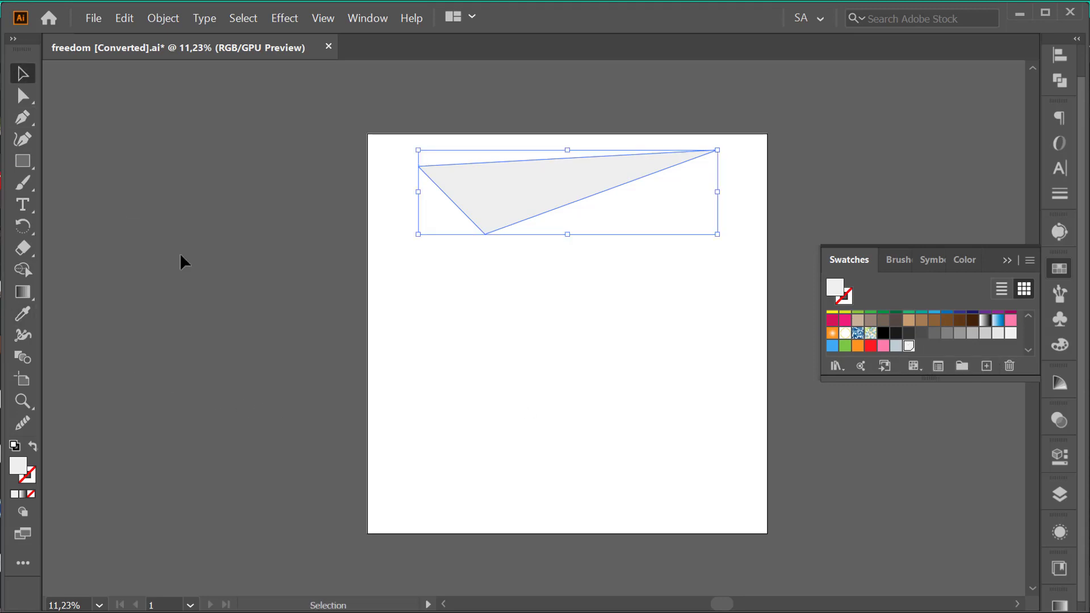
click(514, 369)
click(495, 208)
alt+drag(512, 198, 530, 291)
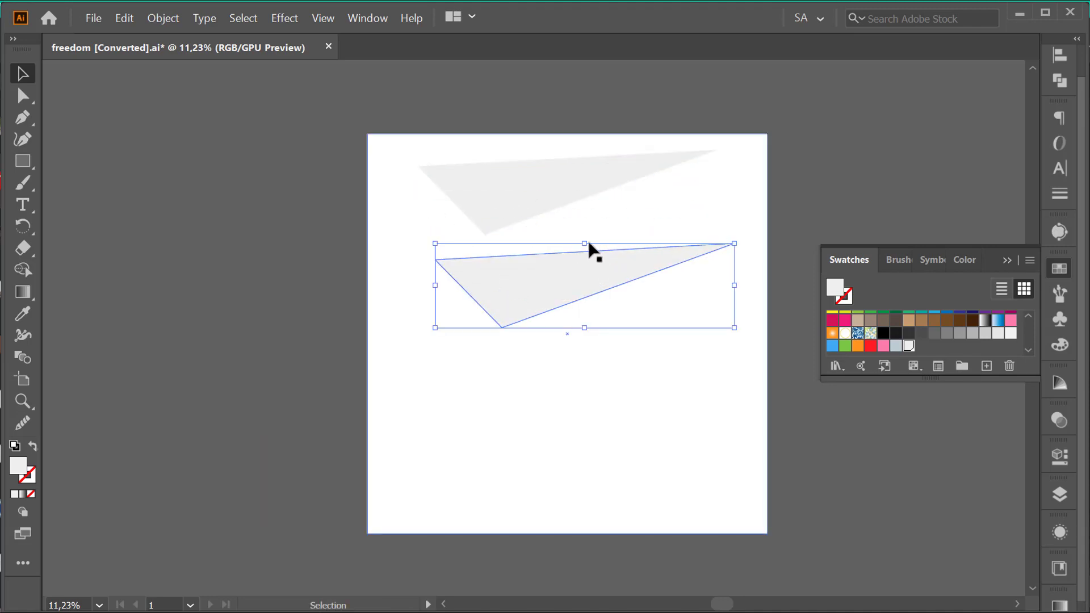
alt+drag(585, 243, 591, 327)
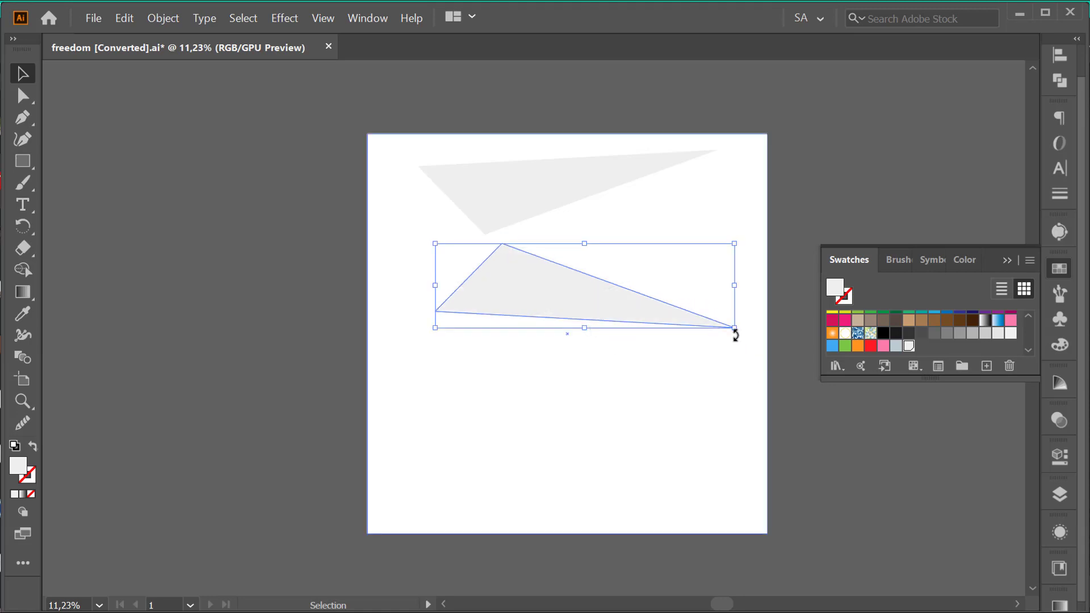
Rotate the triangle copy counterclockwise to form the second wing and place its narrow tip on the original triangle's right tip.
drag(735, 331, 718, 182)
drag(599, 286, 601, 254)
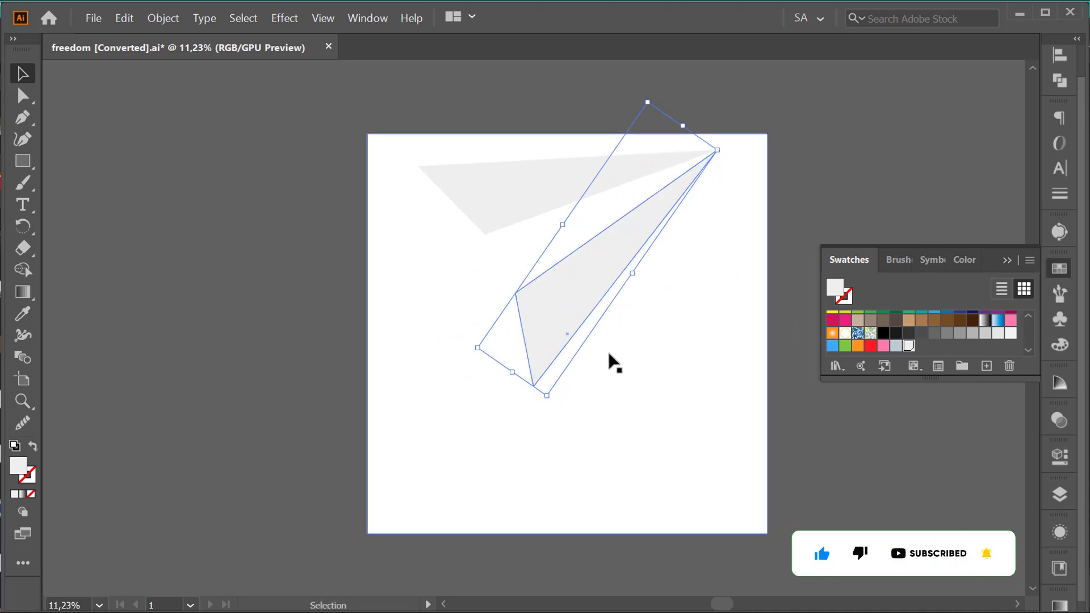
drag(550, 401, 526, 262)
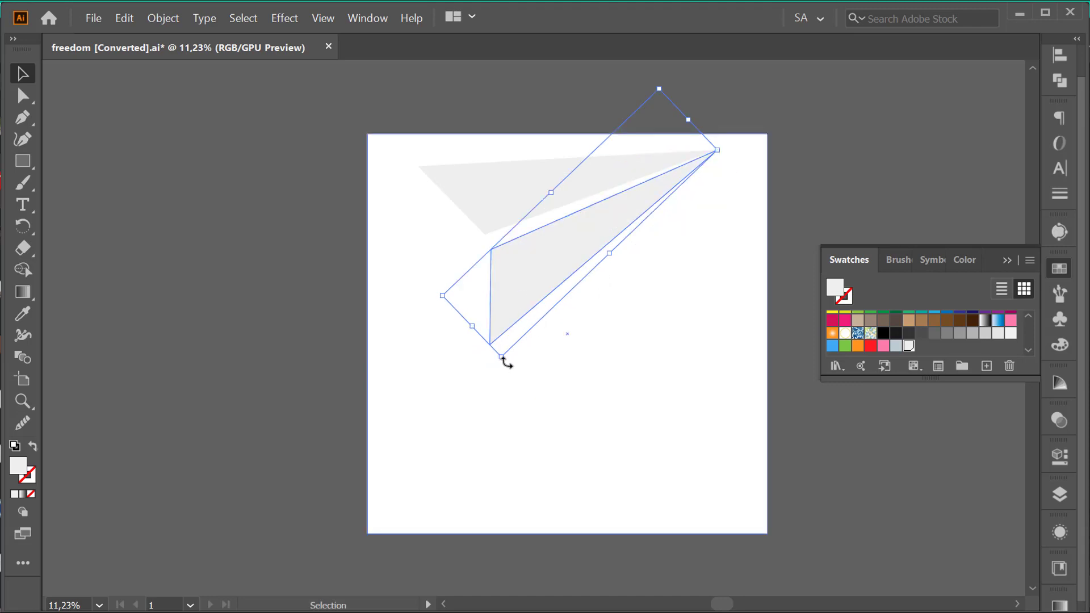
click(500, 365)
click(509, 323)
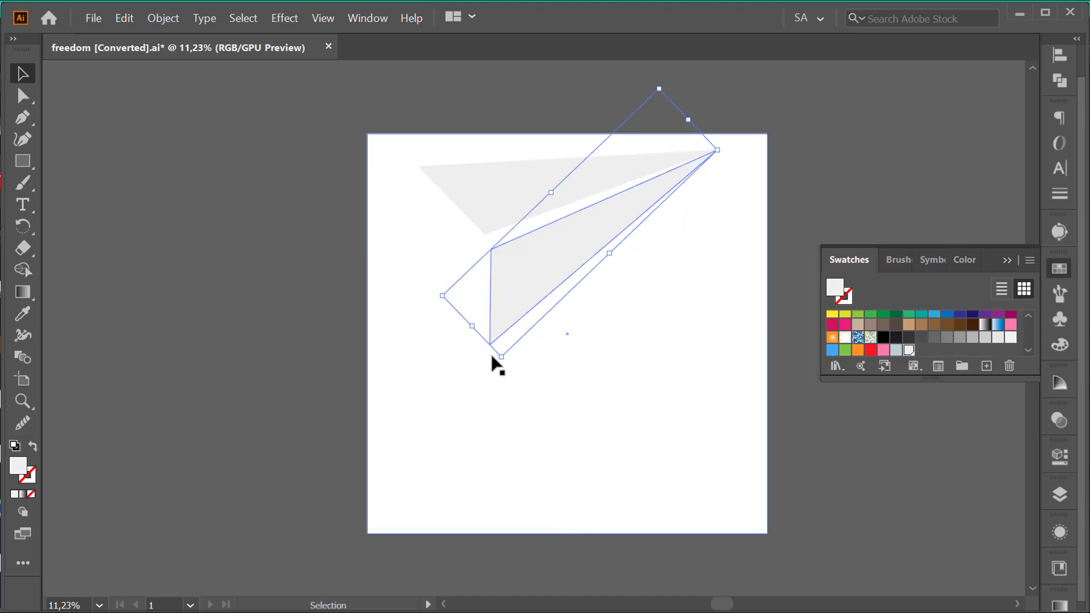
drag(497, 363, 501, 365)
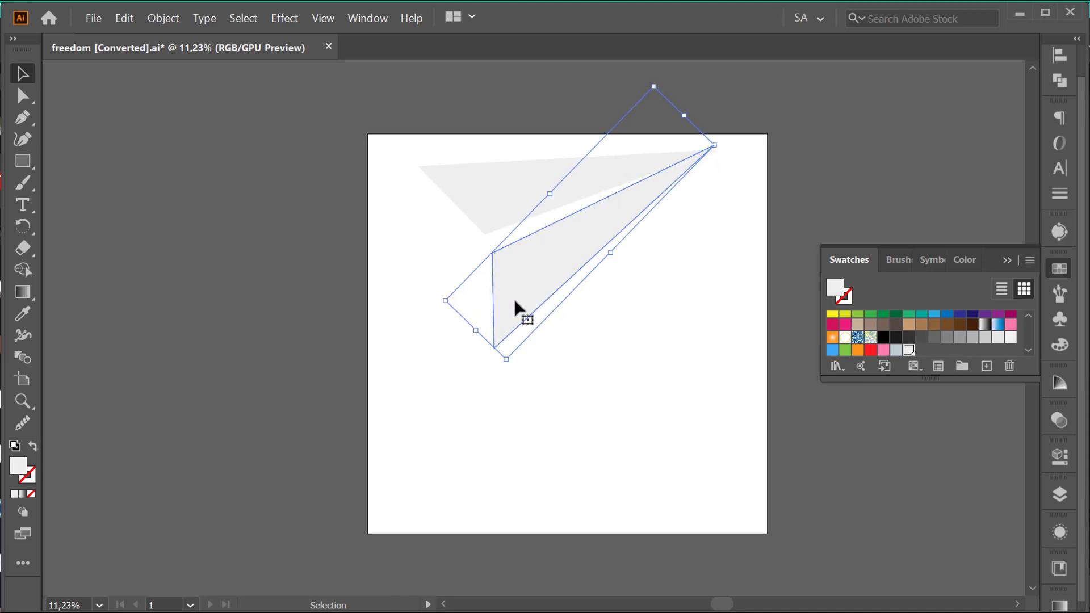
drag(514, 302, 519, 309)
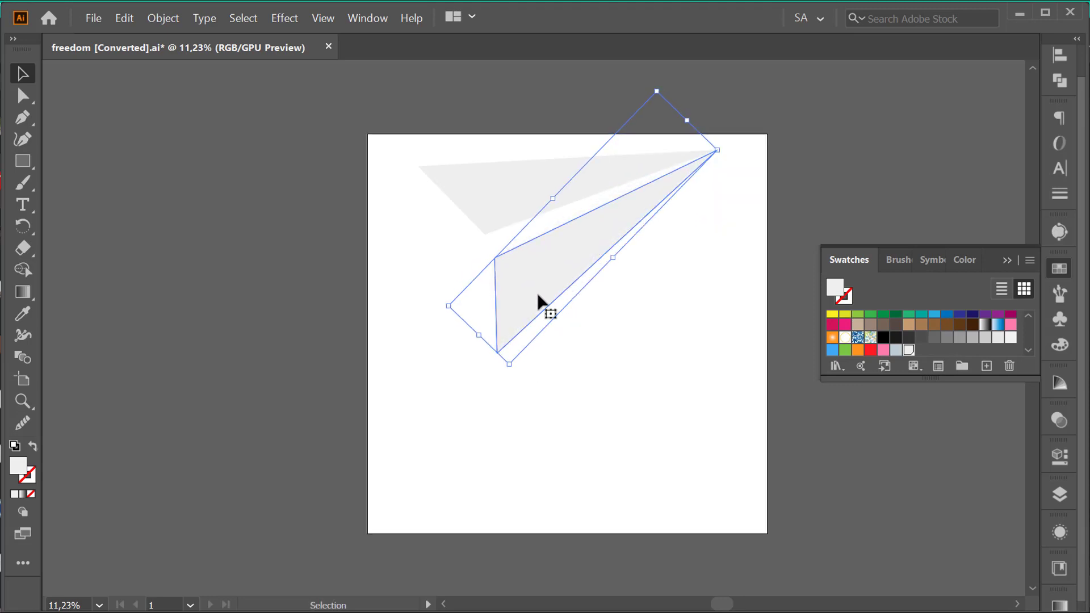
Scale the lower triangle down slightly, fine-tune its rotation and move it back towards the upper triangle's tip.
key(ctrl+space)
drag(673, 160, 579, 336)
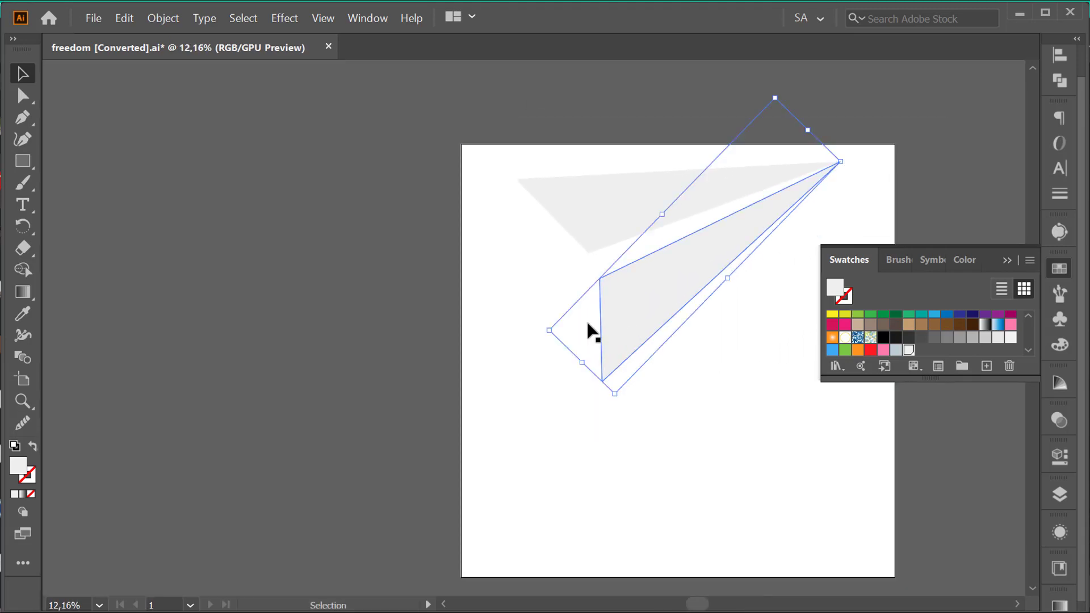
drag(582, 361, 610, 346)
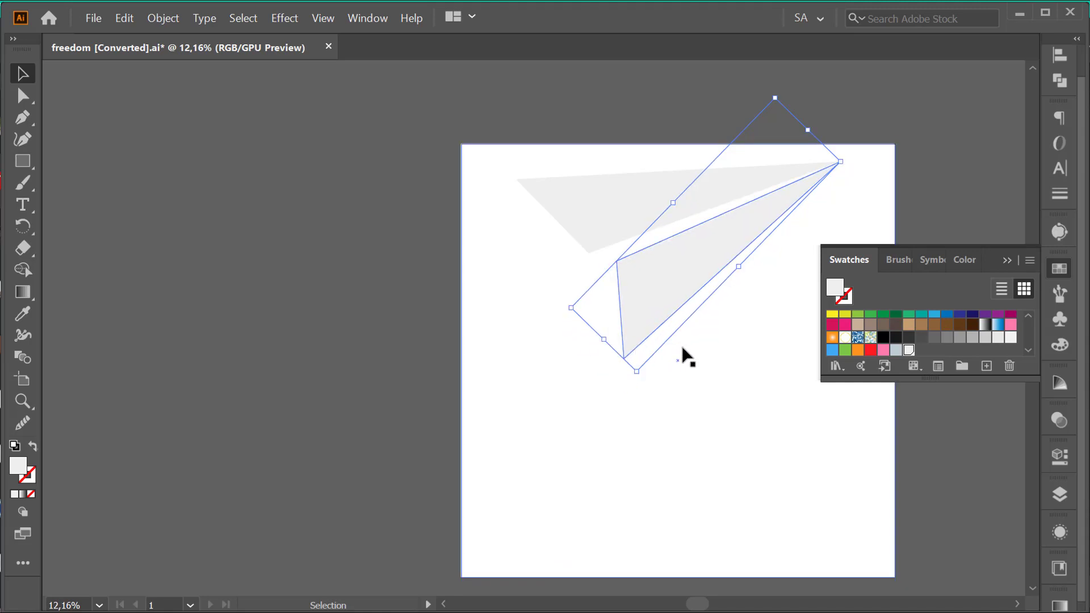
click(713, 356)
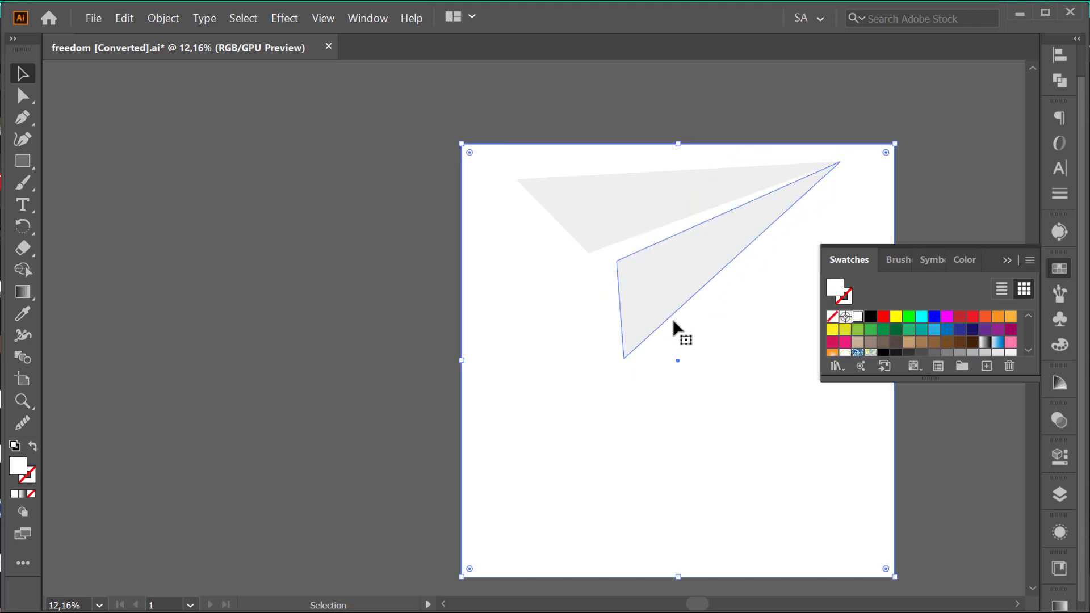
click(664, 282)
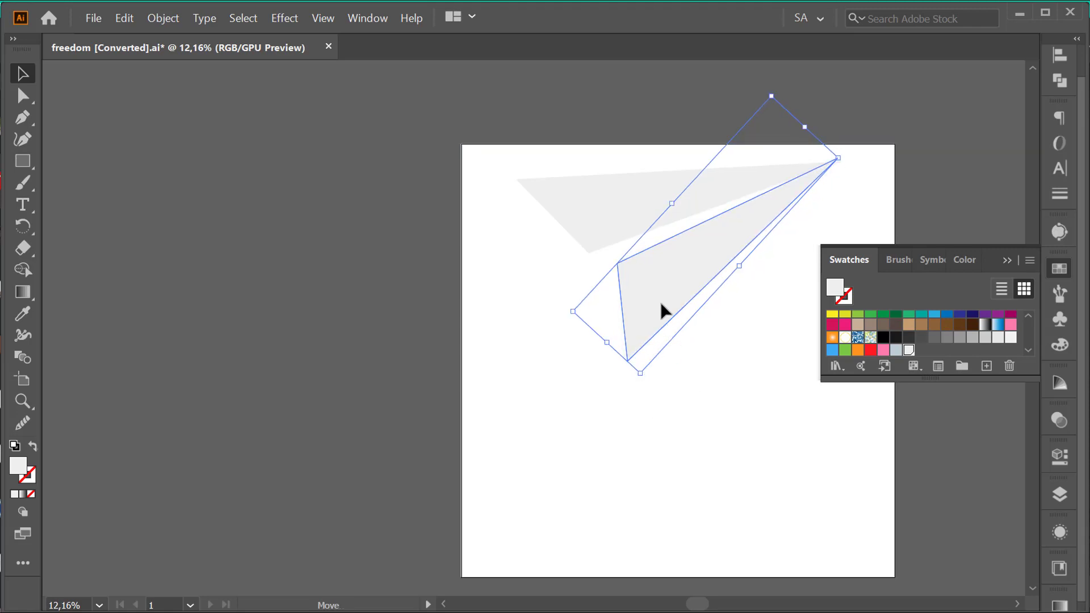
drag(661, 304, 661, 303)
click(668, 381)
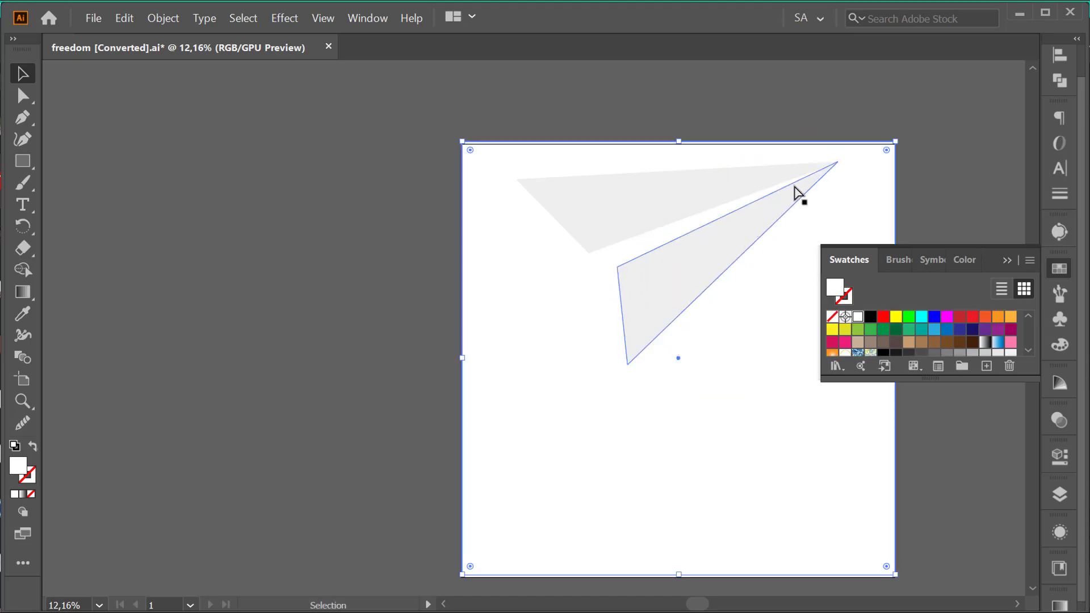
Align the lower triangle's narrow tip exactly with the upper triangle's right tip.
key(ctrl+space)
drag(831, 168, 846, 194)
key(space)
drag(838, 150, 612, 352)
key(ctrl+space)
drag(613, 359, 649, 361)
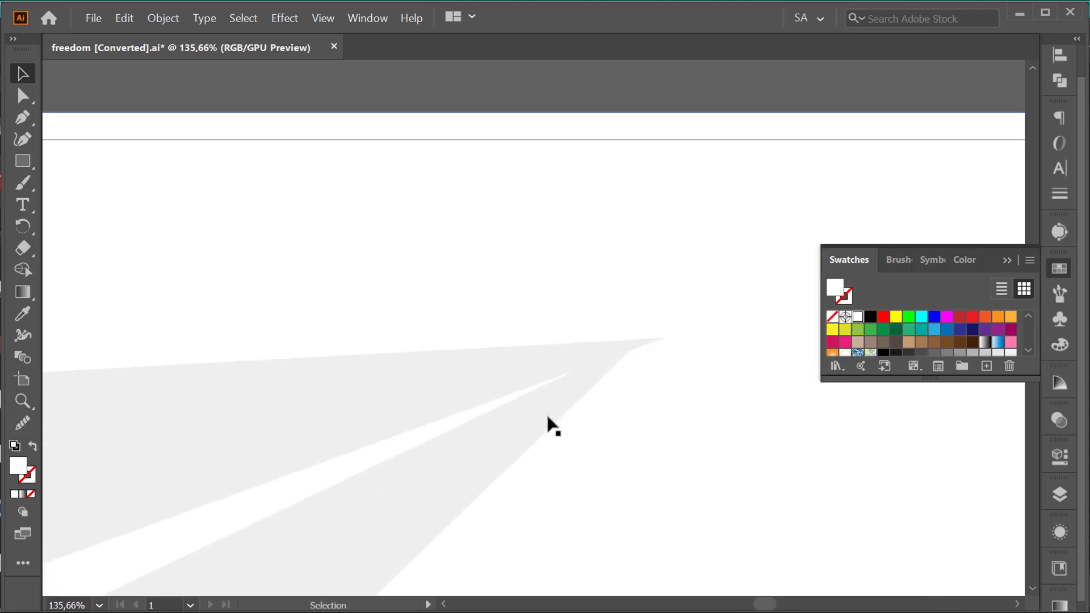
drag(551, 415, 570, 428)
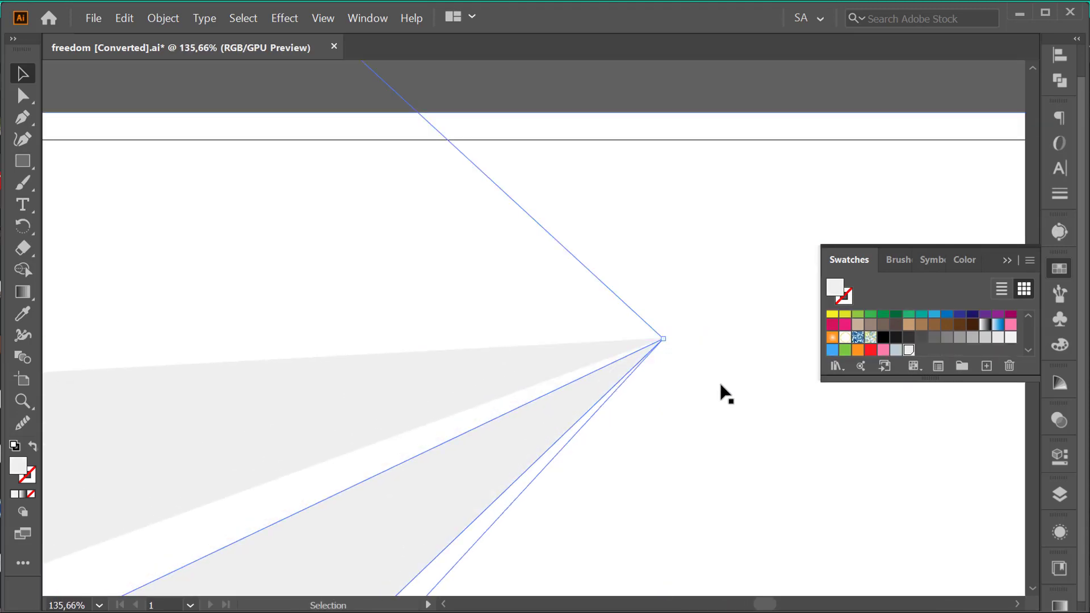
Start a new Pen tool path at the upper triangle's bottom corner.
key(ctrl+alt+space)
click(639, 375)
drag(639, 375, 469, 440)
key(space)
drag(407, 492, 545, 413)
key(ctrl+space)
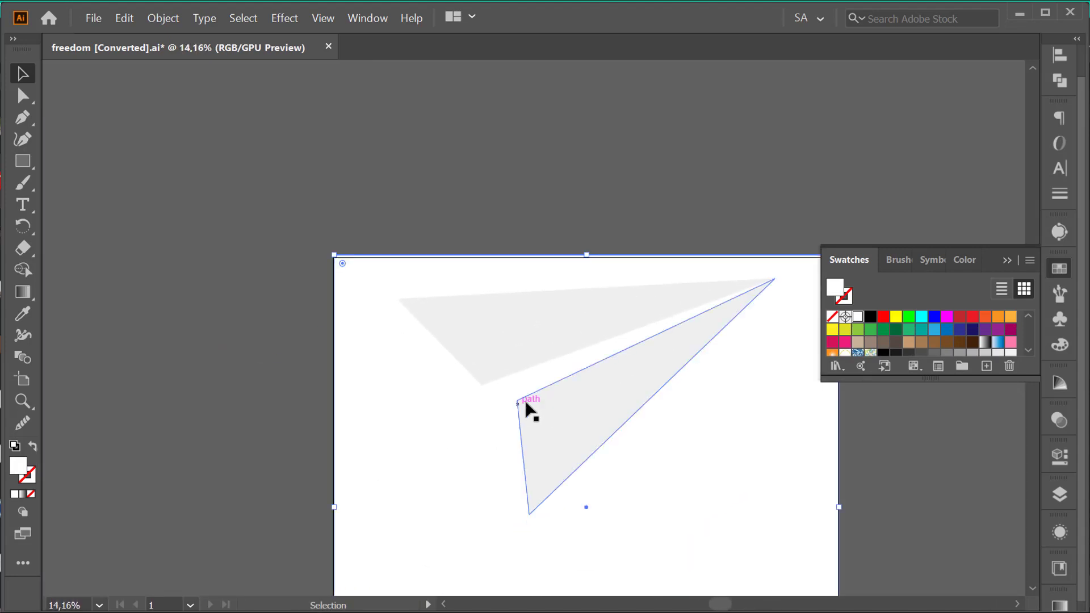
click(23, 120)
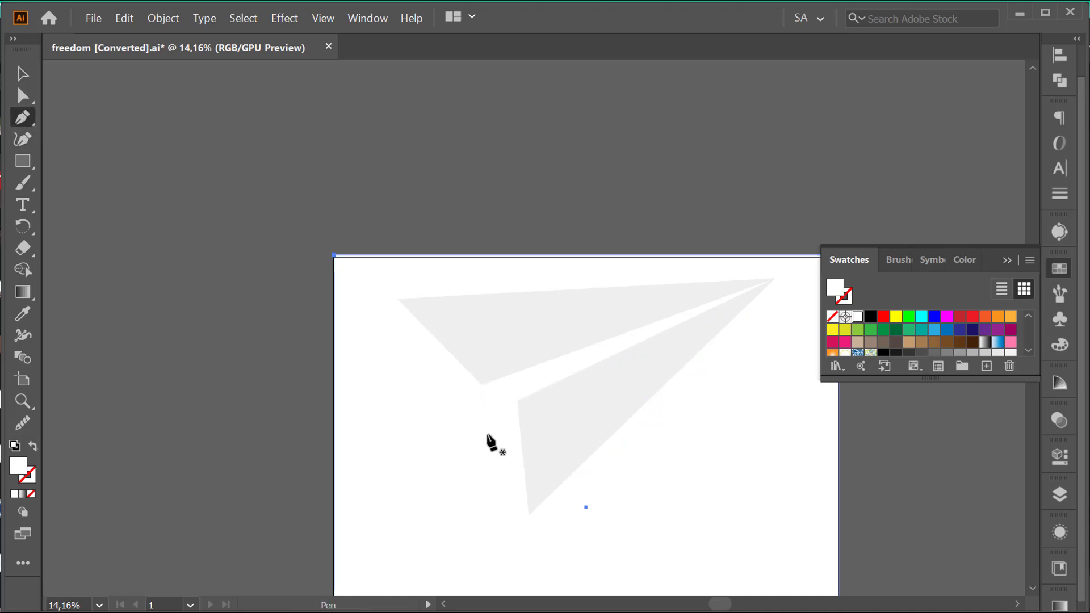
scroll(452, 416, up, 3)
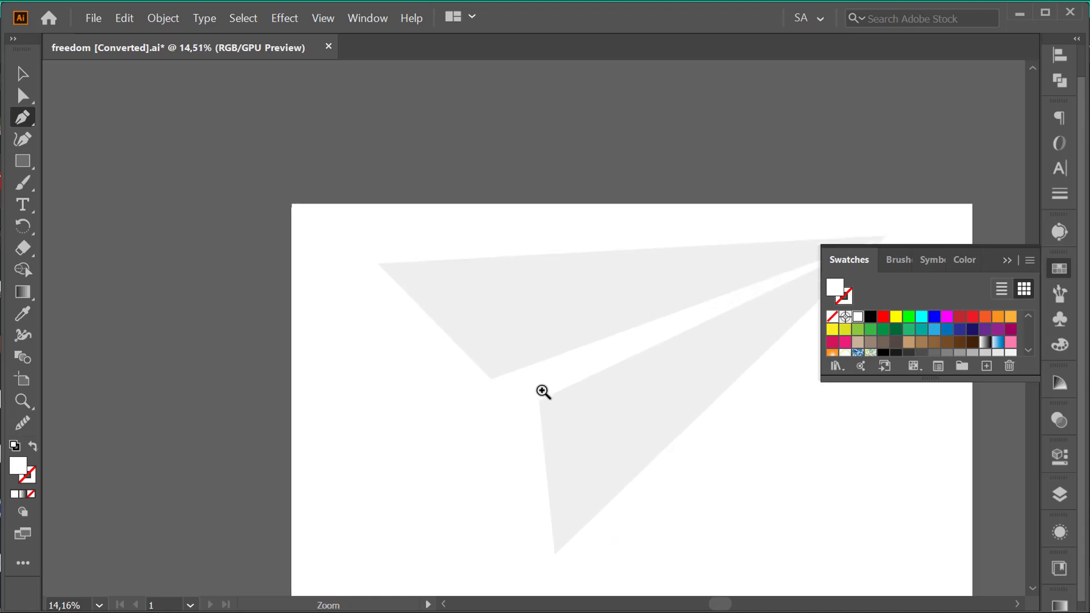
scroll(502, 379, up, 5)
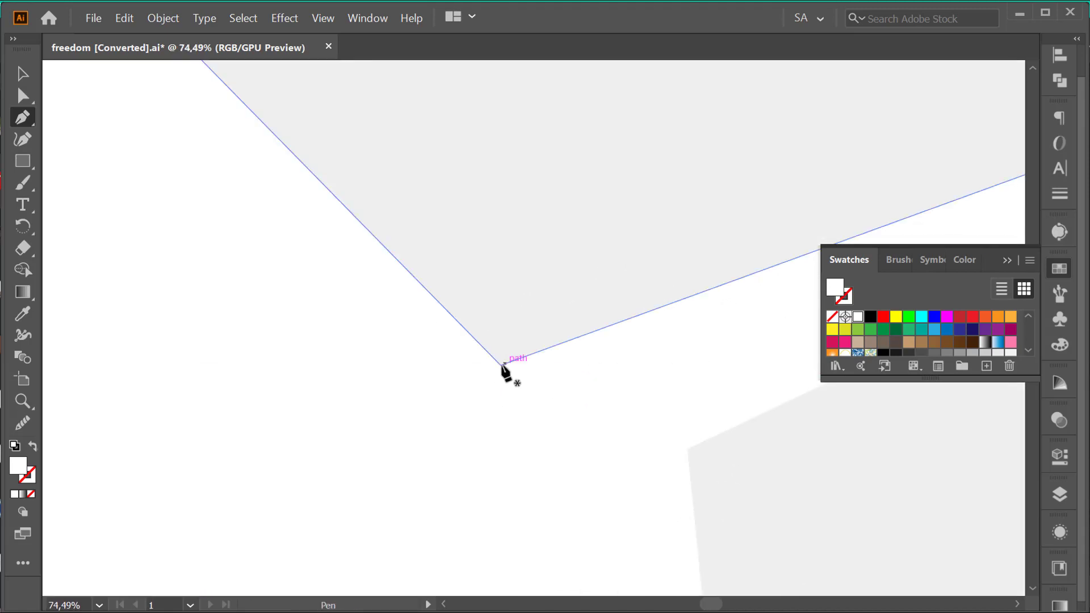
click(500, 365)
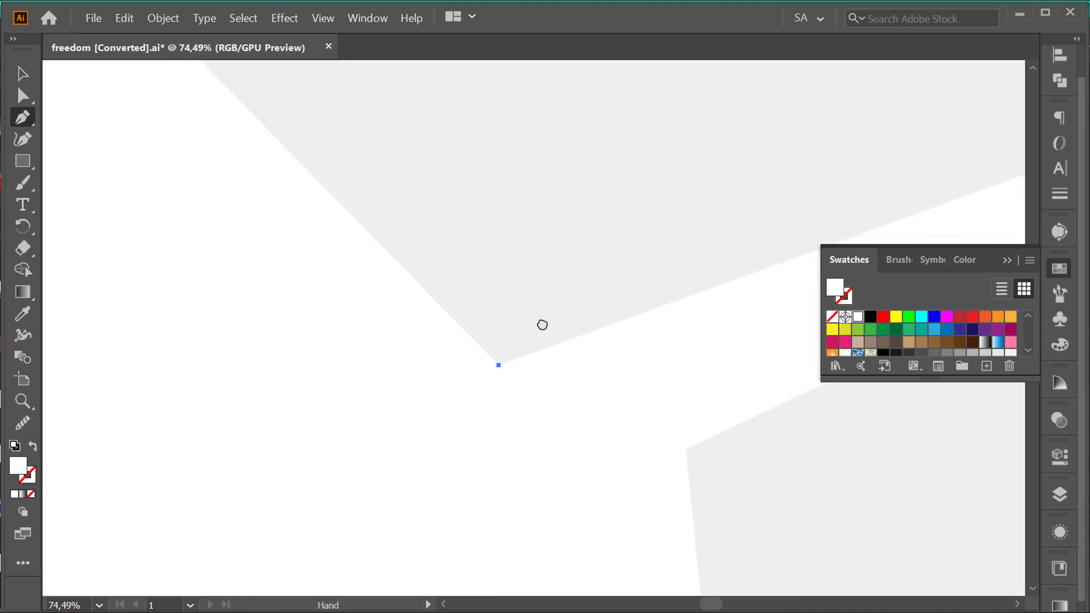
Place the path's second anchor exactly on the shared right tip of the two wings.
drag(733, 296, 447, 327)
drag(717, 235, 560, 260)
scroll(676, 207, down, 3)
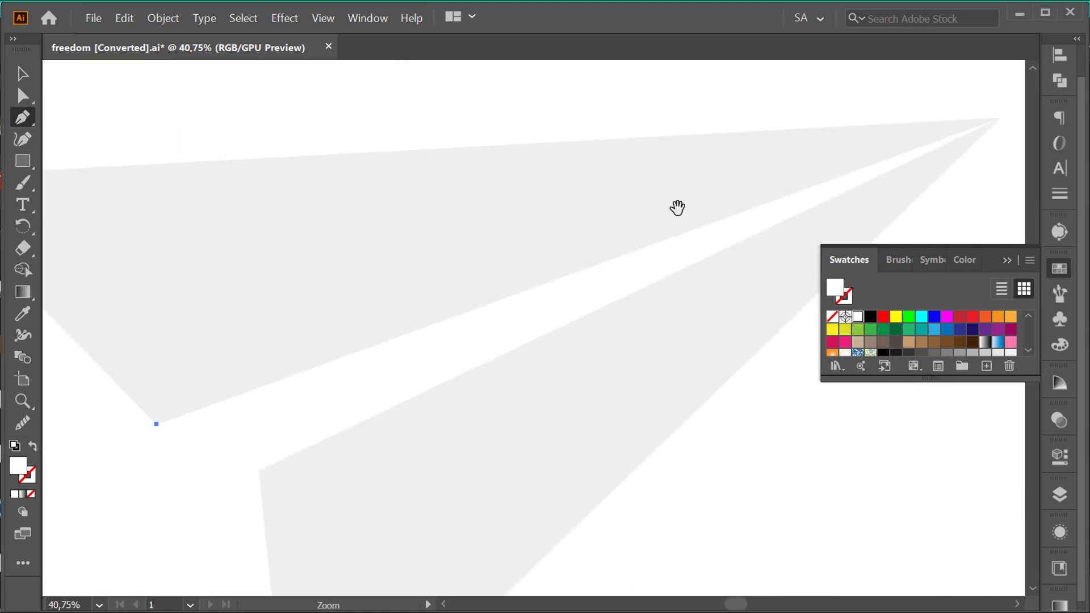
drag(676, 207, 422, 363)
scroll(702, 293, up, 2)
drag(737, 274, 574, 394)
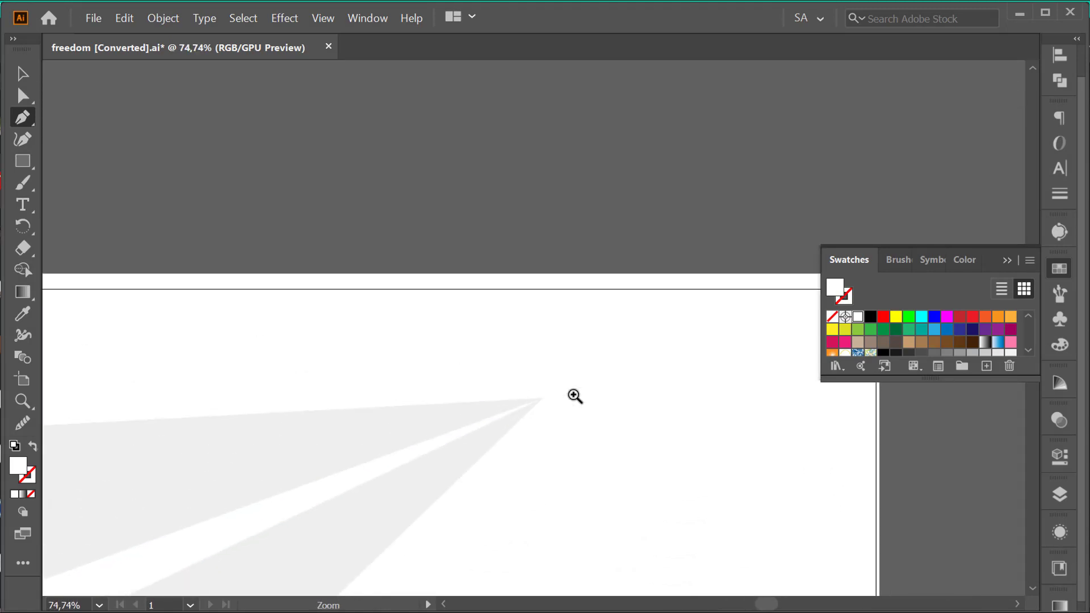
scroll(679, 377, up, 5)
scroll(737, 321, up, 5)
drag(736, 321, 457, 413)
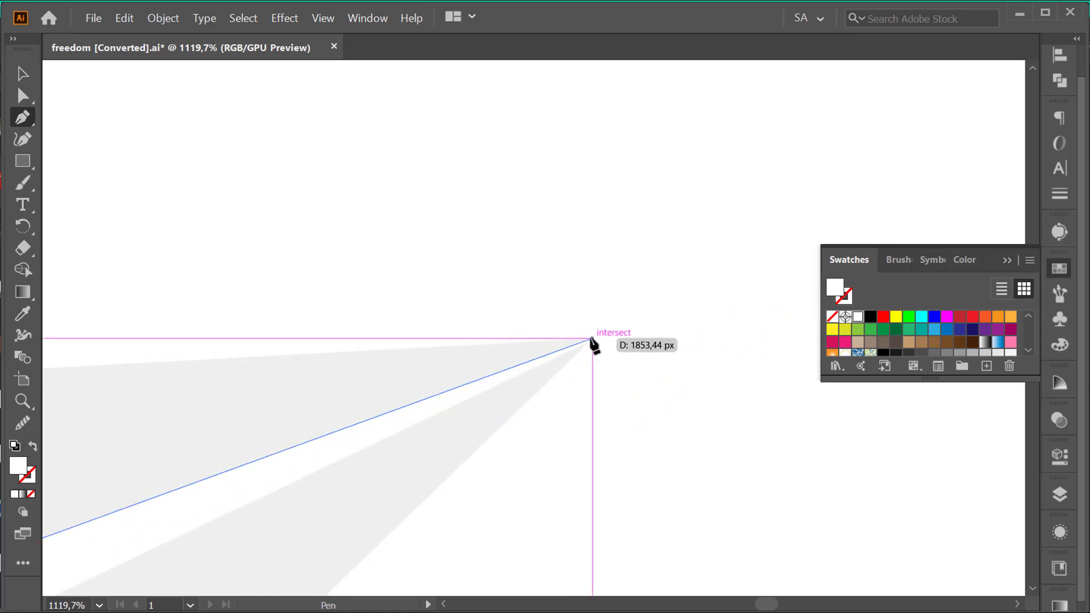
click(592, 338)
scroll(478, 392, down, 2)
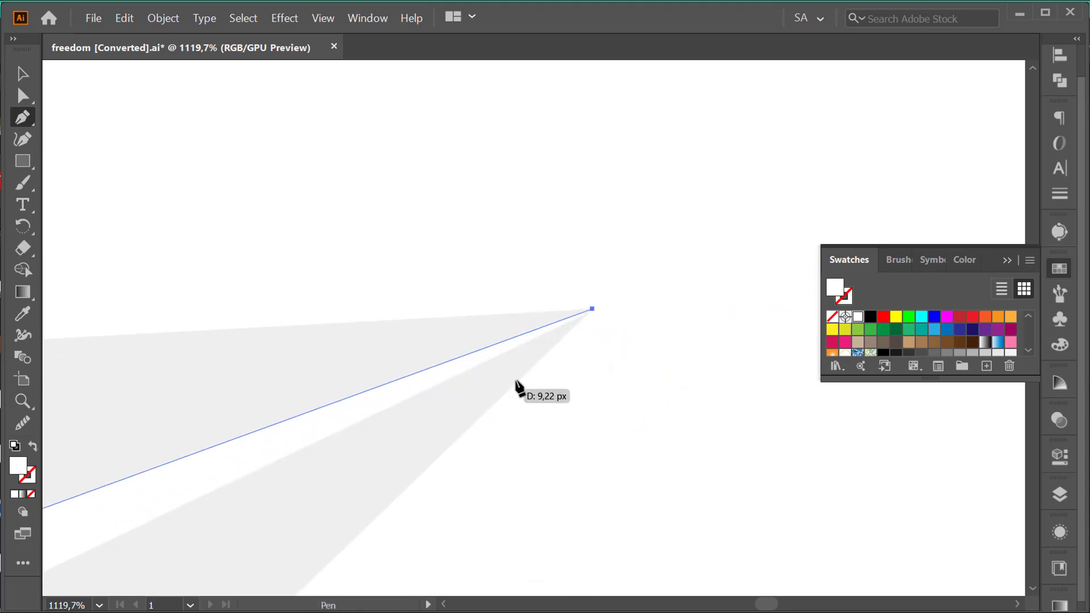
Add a third anchor below the upper wing's bottom corner and close the path at its starting point to form the plane's body.
drag(516, 381, 570, 307)
drag(494, 365, 231, 481)
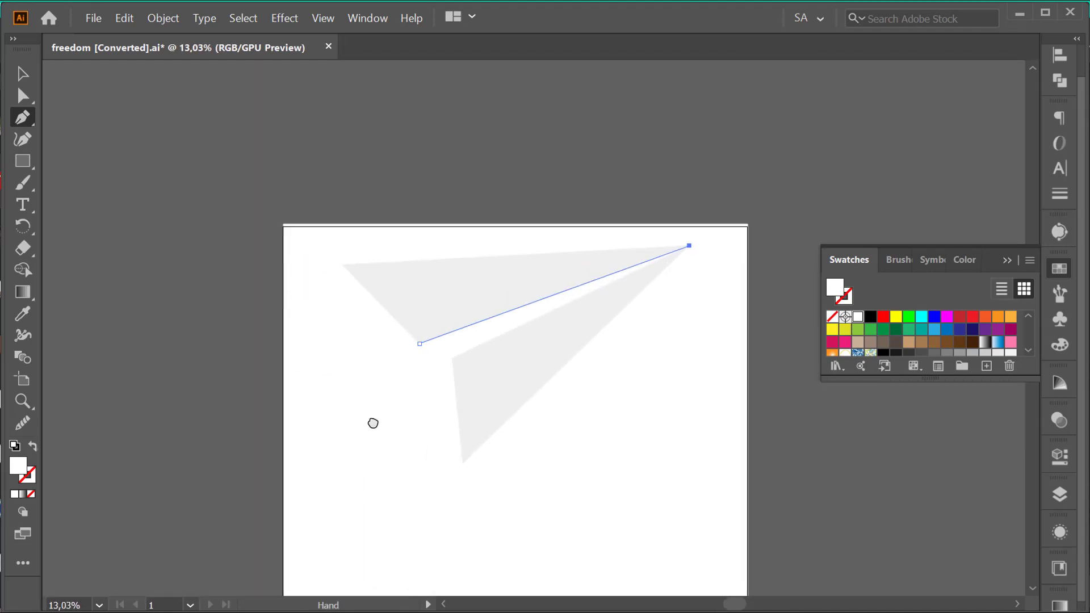
drag(373, 421, 377, 438)
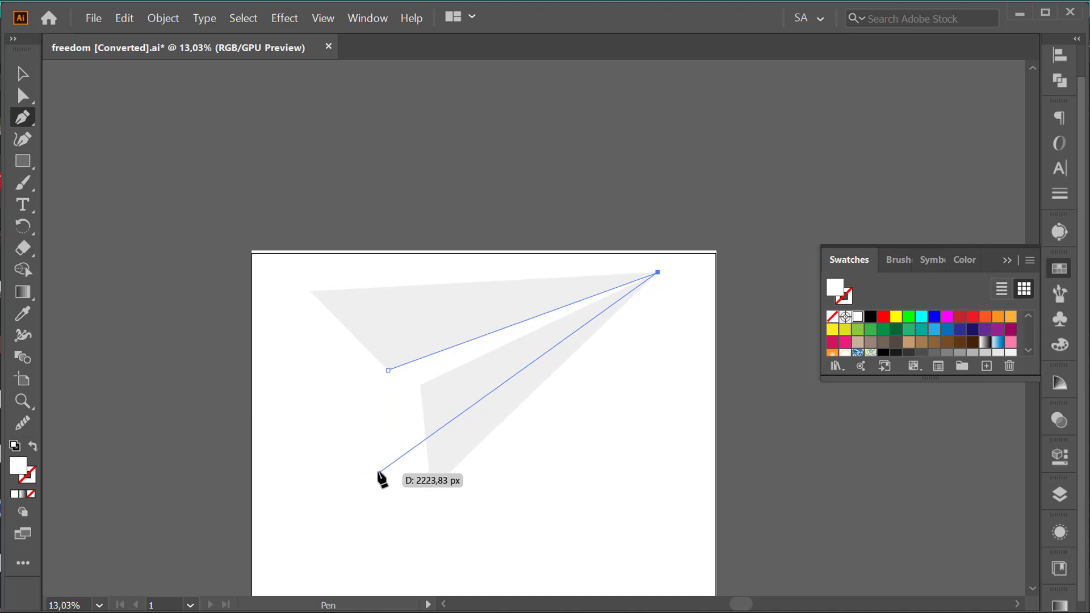
click(368, 464)
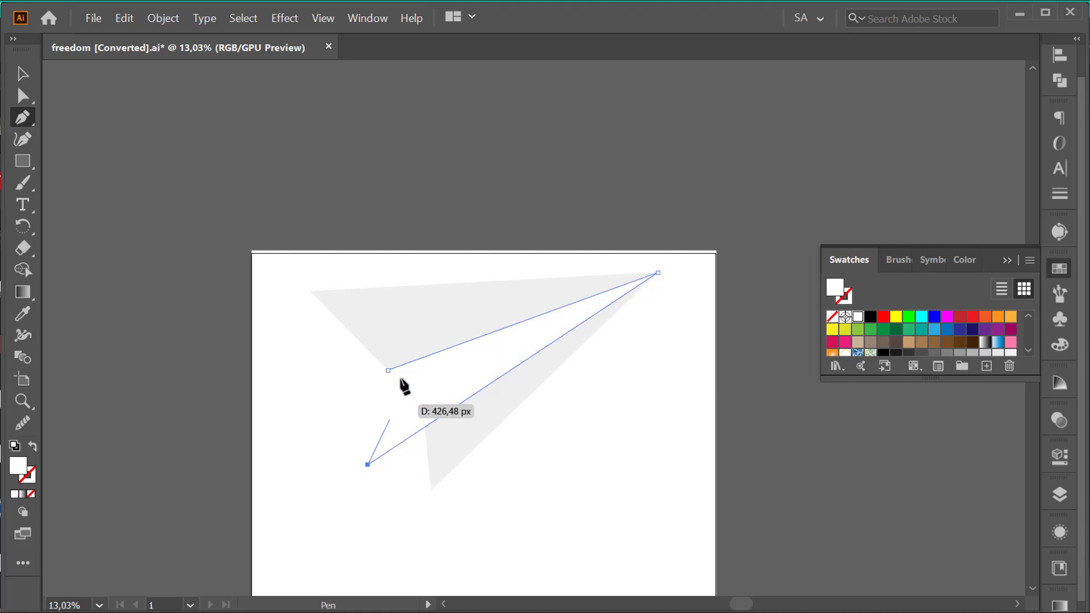
click(387, 370)
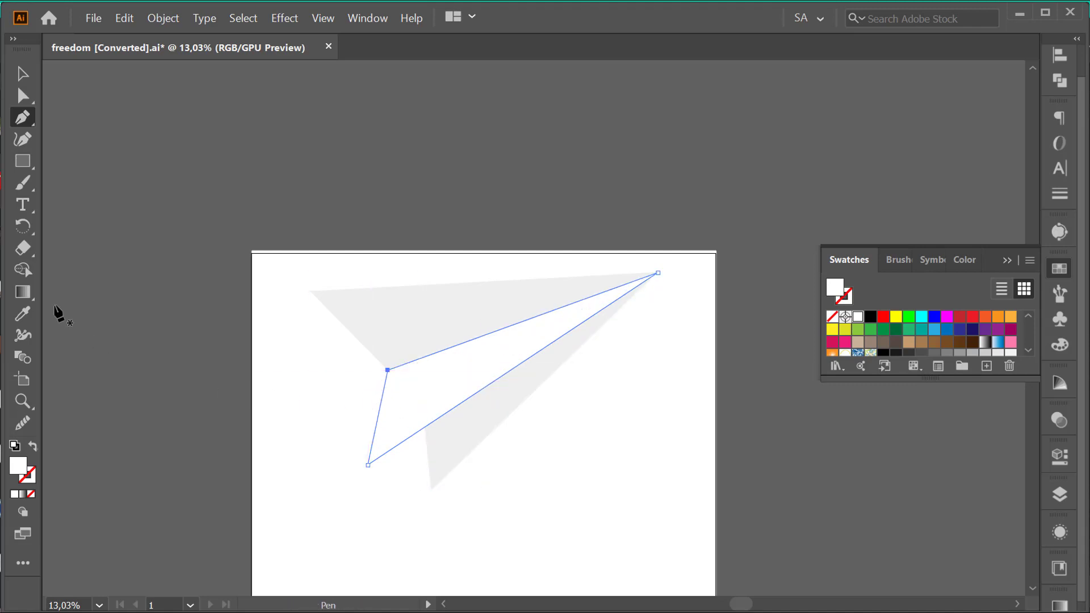
Set the body shape's fill color to hex 565050.
double_click(19, 466)
text(565050)
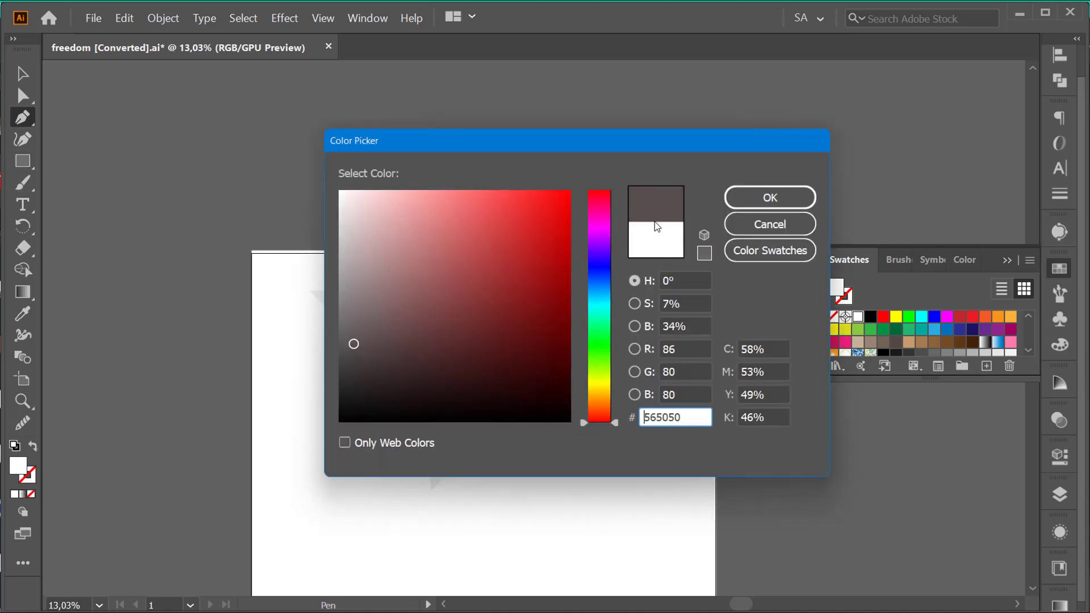
click(771, 195)
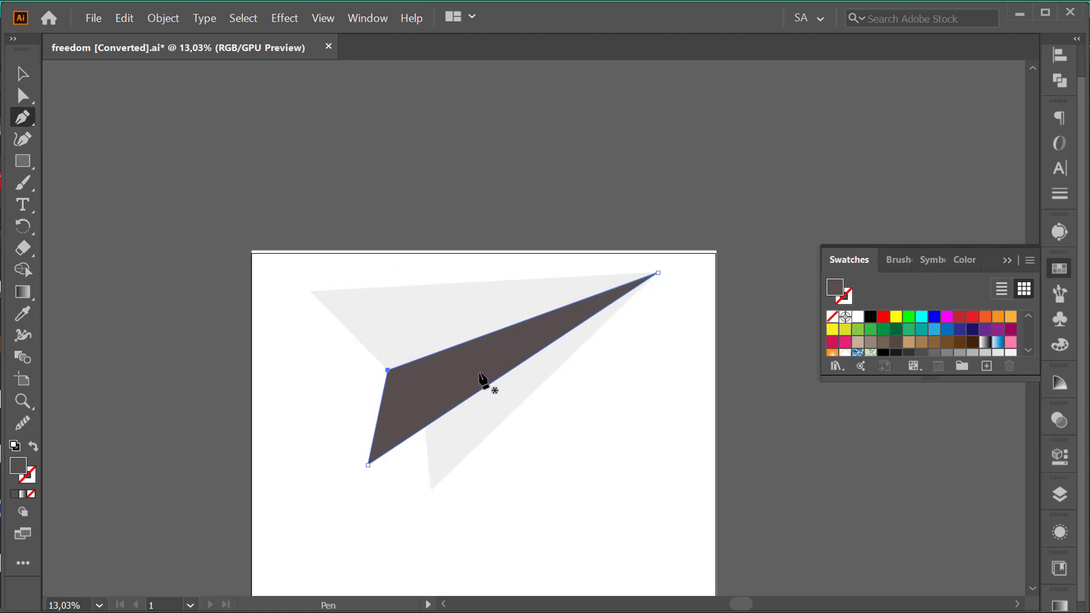
Send the dark body shape to the back, behind both wings, and deselect it.
right_click(478, 370)
click(23, 73)
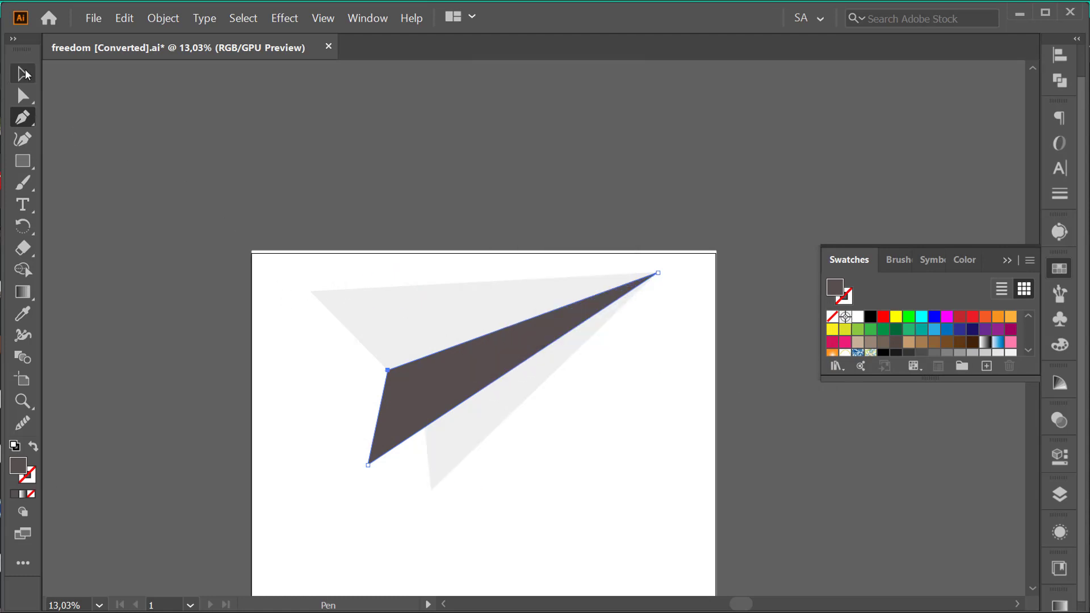
right_click(488, 350)
mouse_move(562, 277)
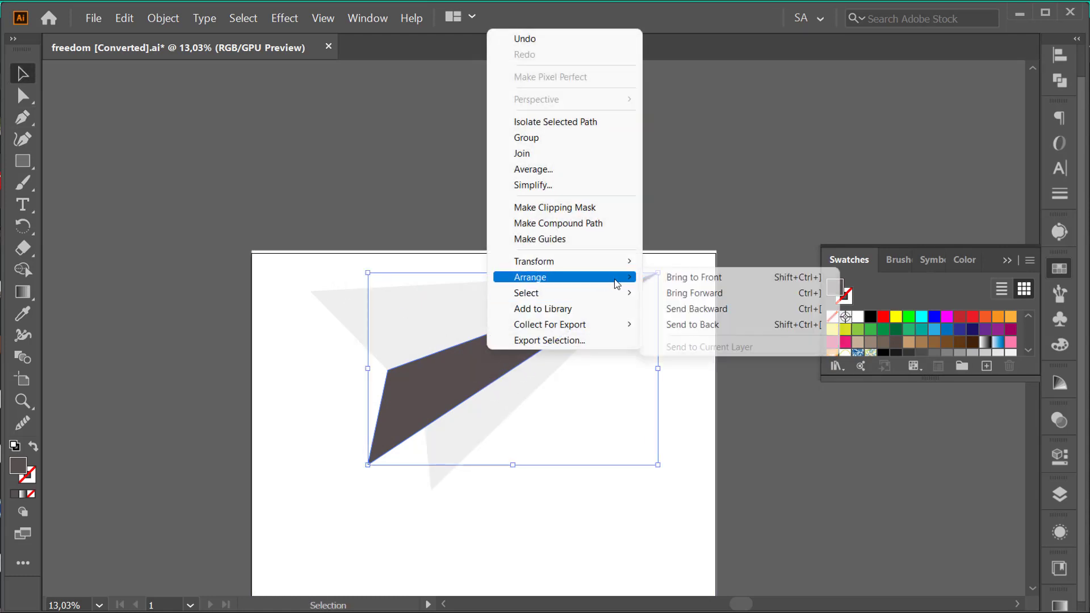
click(723, 326)
click(401, 411)
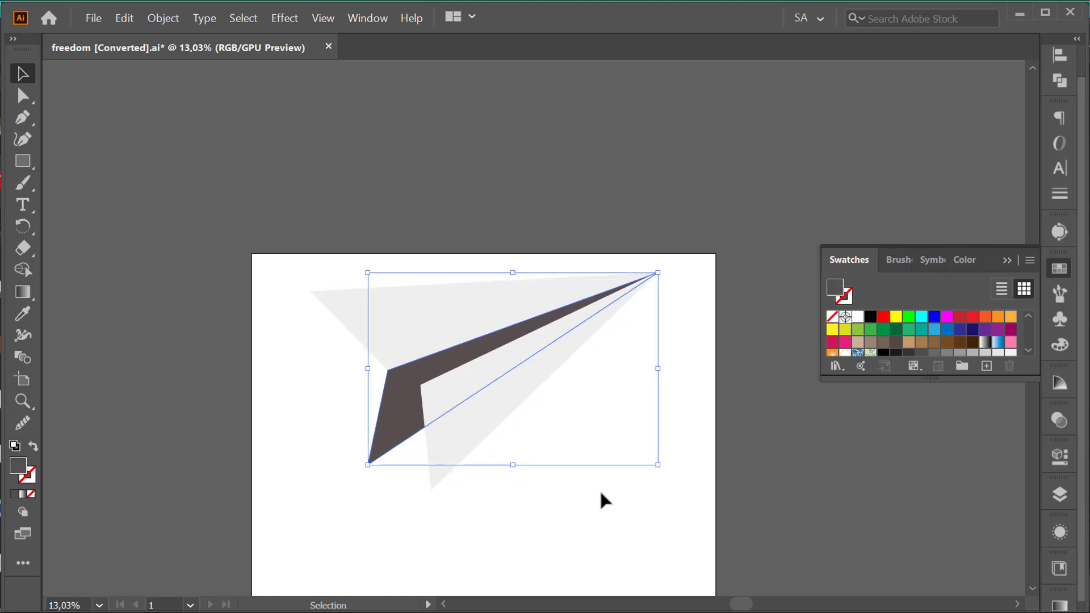
click(598, 486)
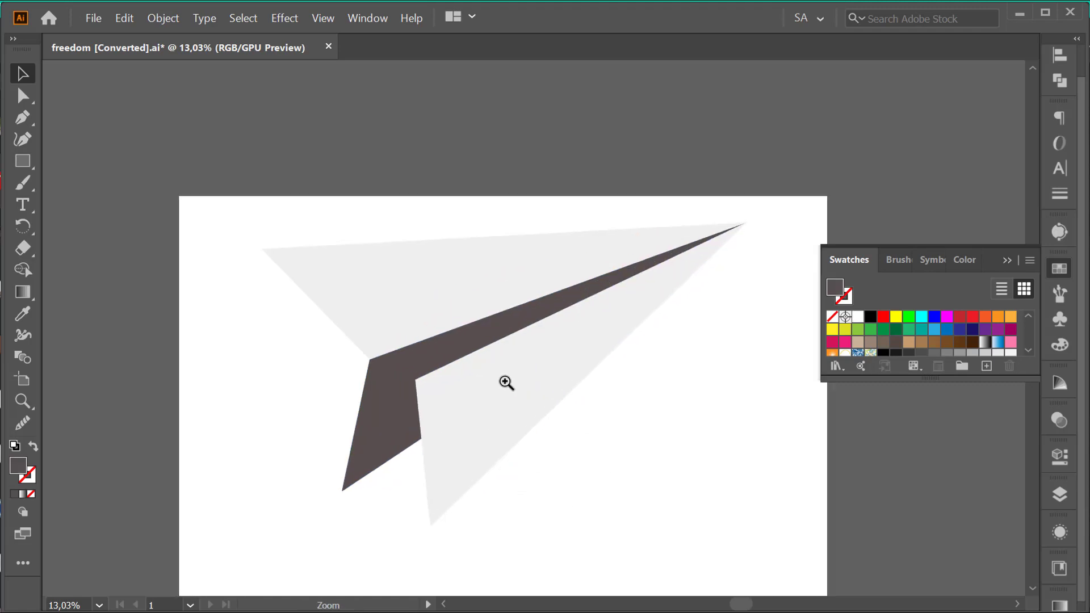
drag(506, 382, 482, 394)
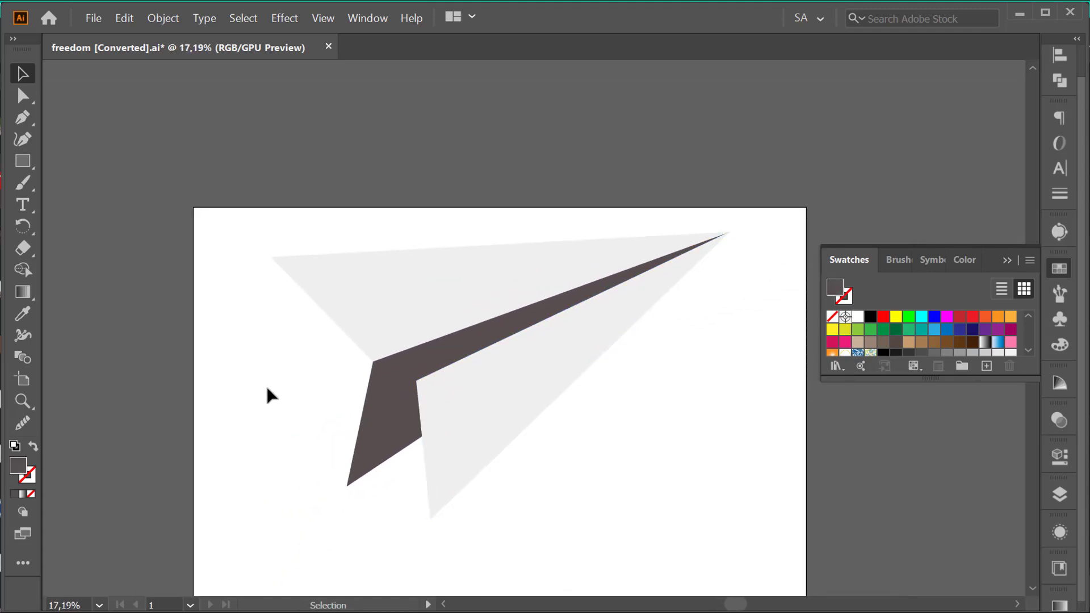
Draw a closed four-point shape with the Pen tool from the body's lower tip through the lower wing's left corner and along its upper edge.
click(22, 119)
scroll(397, 423, up, 2)
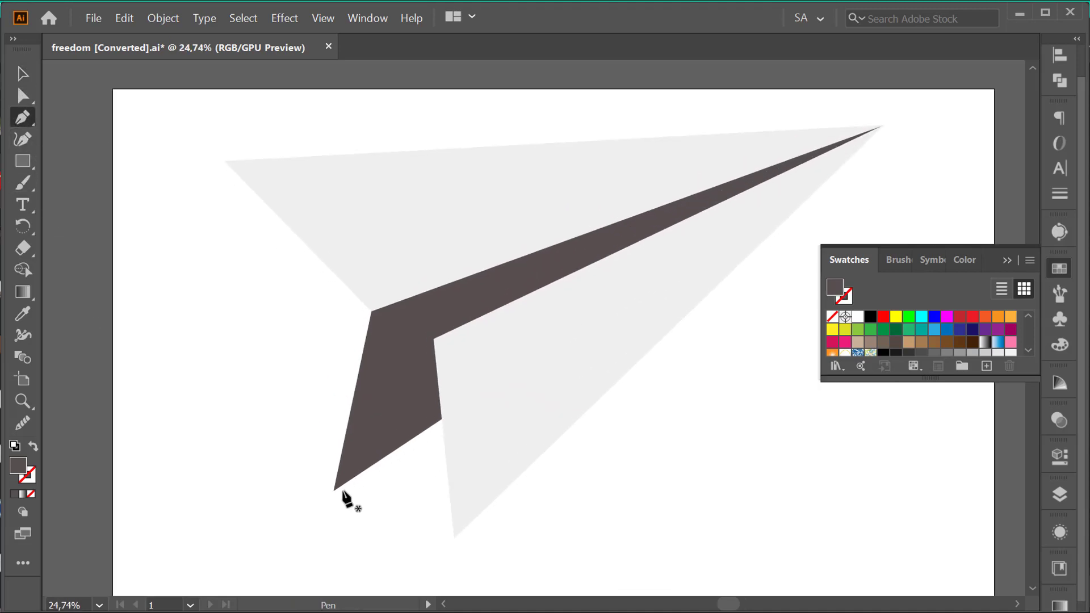
click(333, 491)
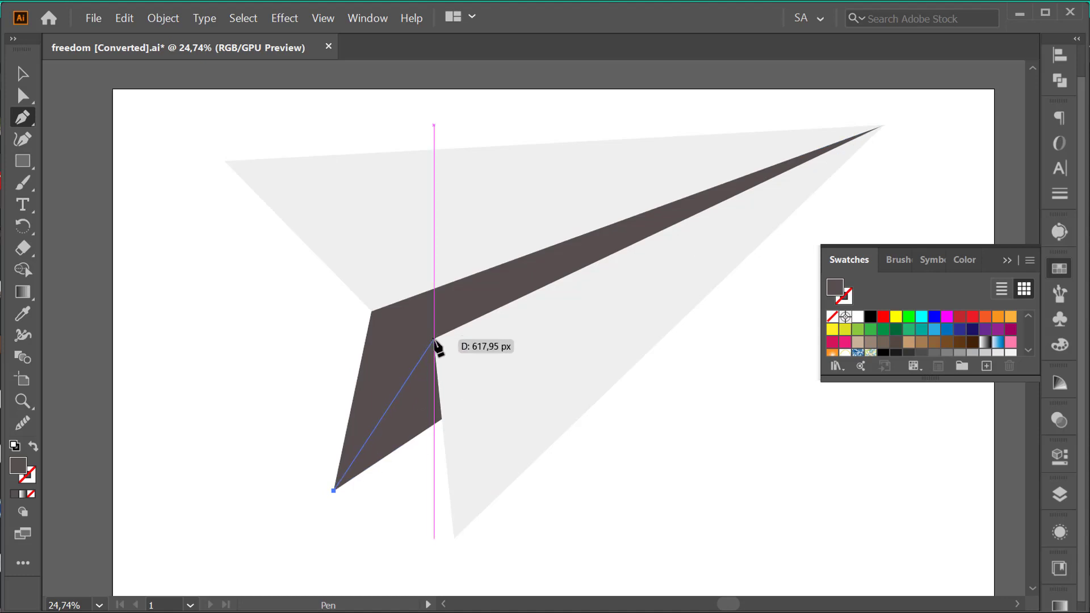
click(435, 339)
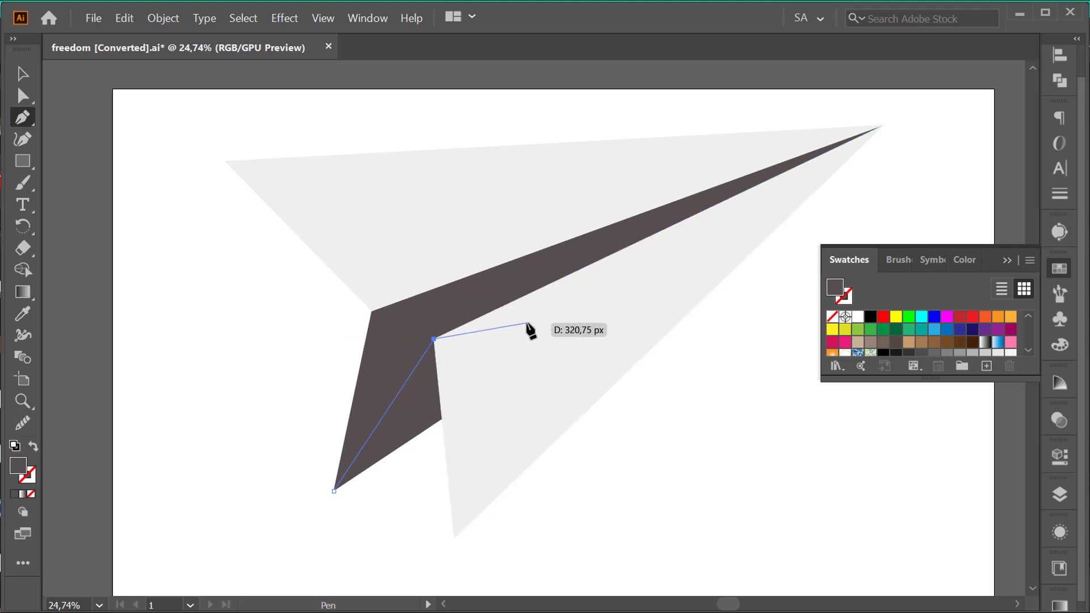
click(499, 308)
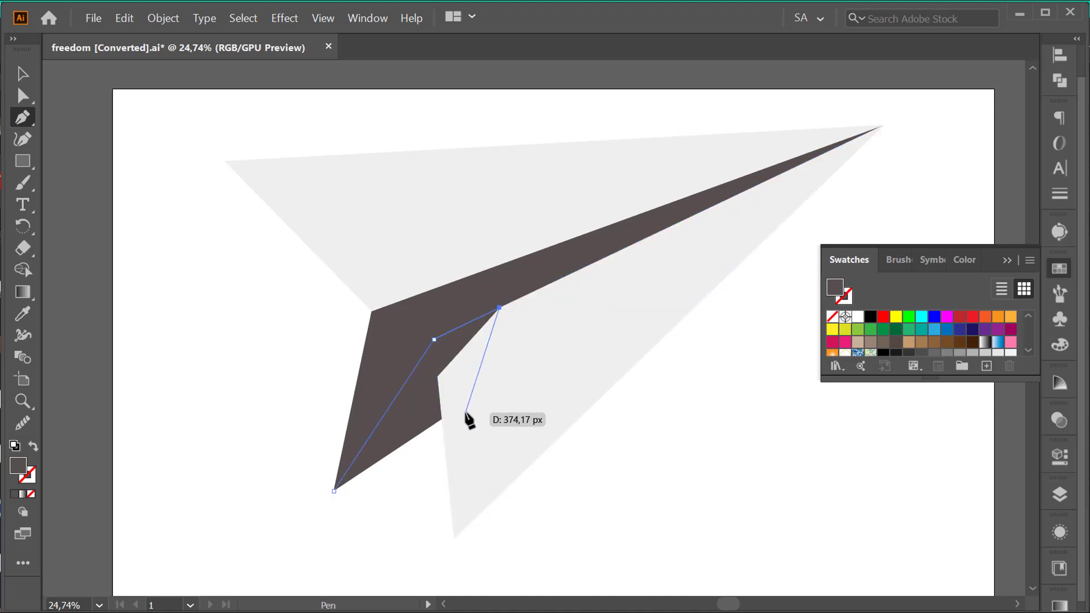
click(467, 406)
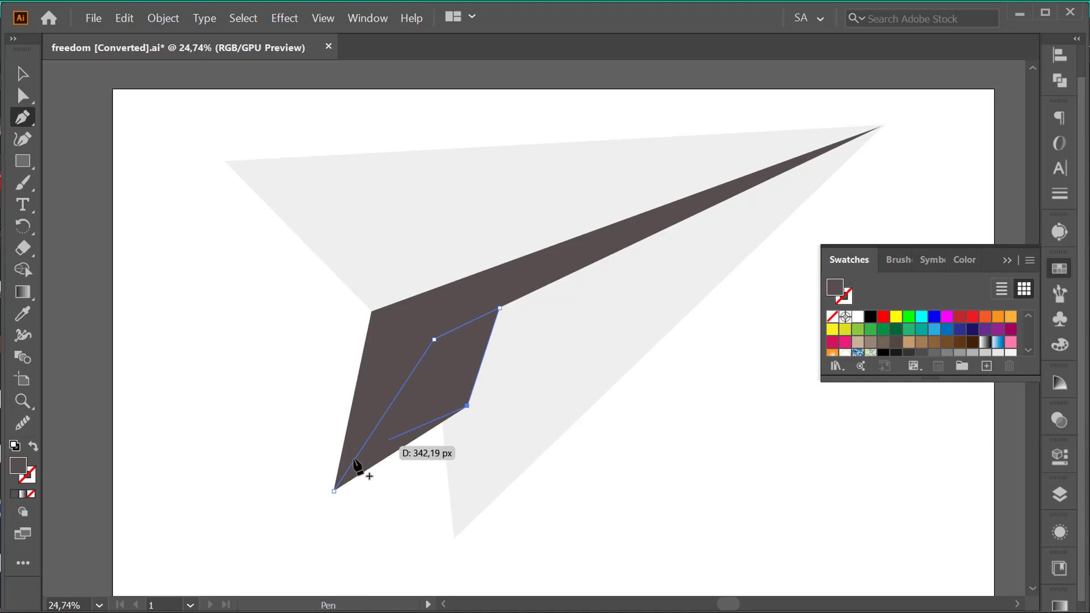
click(334, 490)
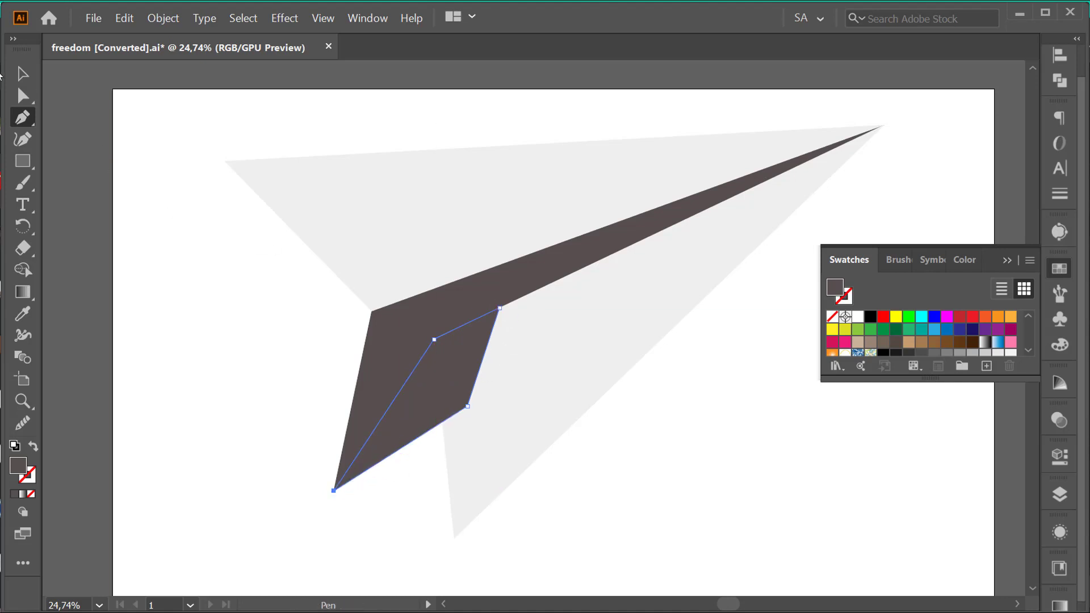
Send the new four-point fold shape to the back and deselect it.
key(v)
right_click(404, 381)
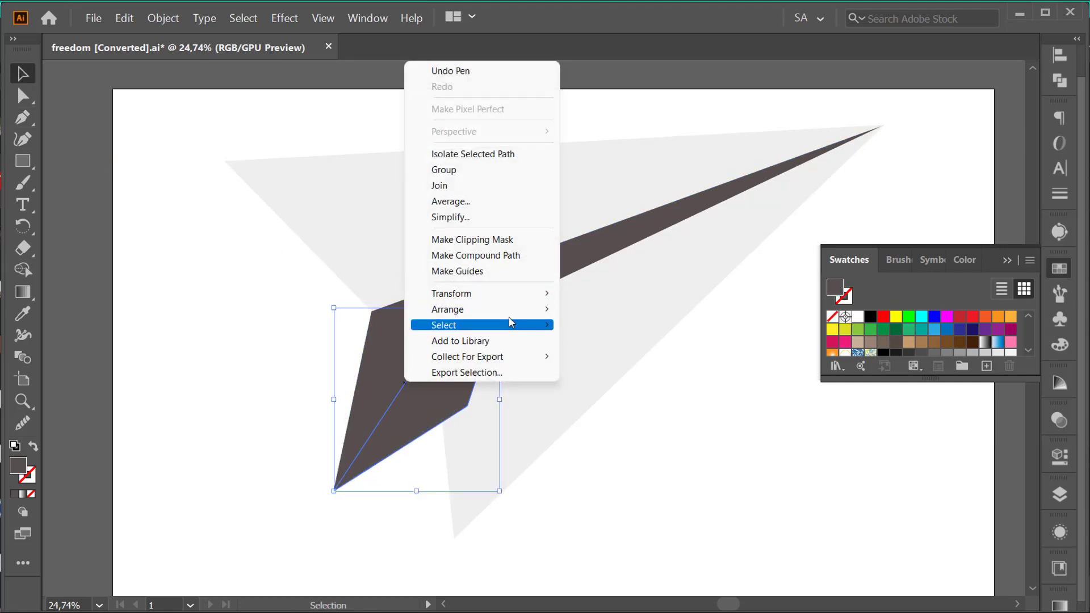
mouse_move(483, 310)
click(637, 368)
click(625, 469)
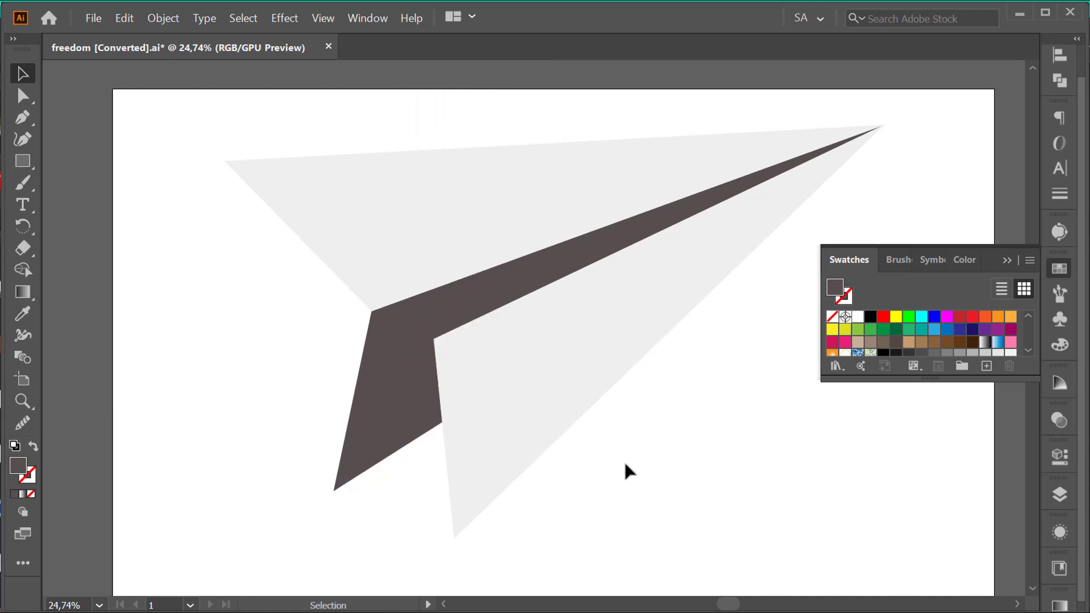
Fill the large body shape with a linear white-to-black gradient, keeping the black stop at the end and moving the white stop to about the middle.
click(386, 330)
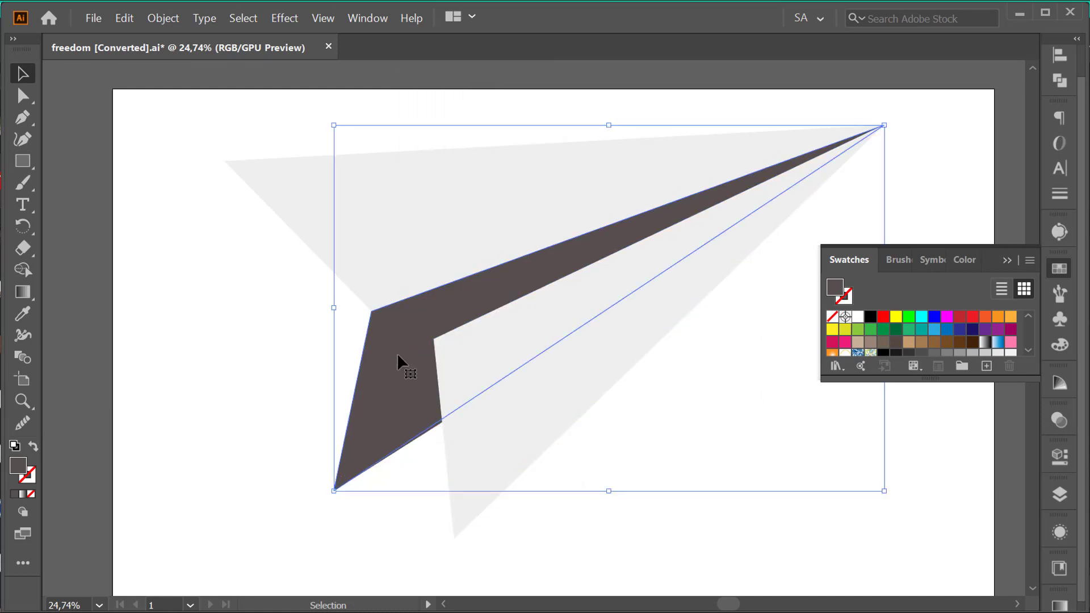
click(24, 494)
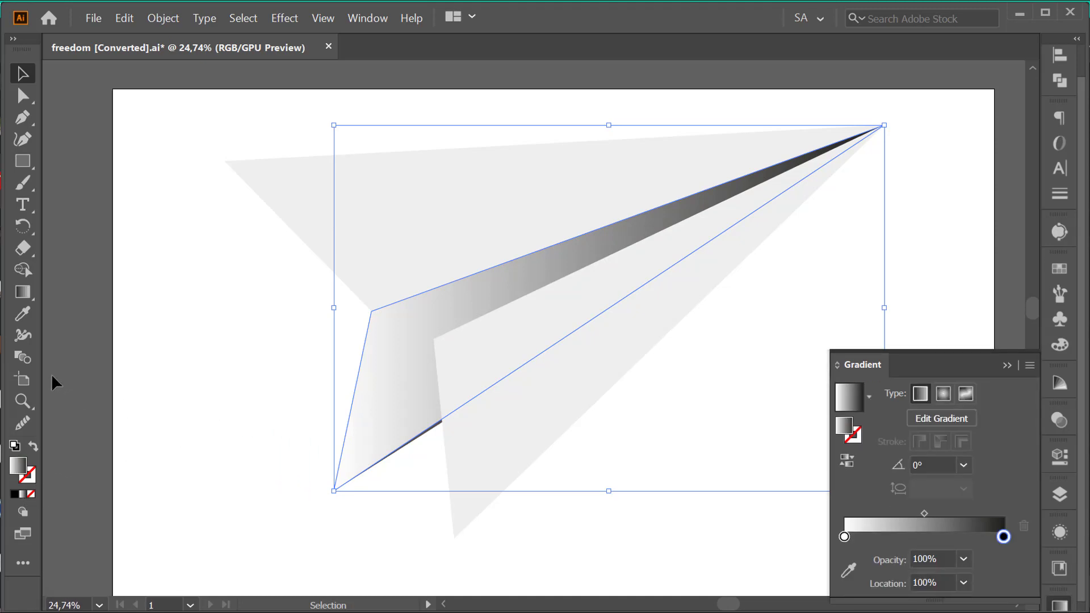
click(26, 296)
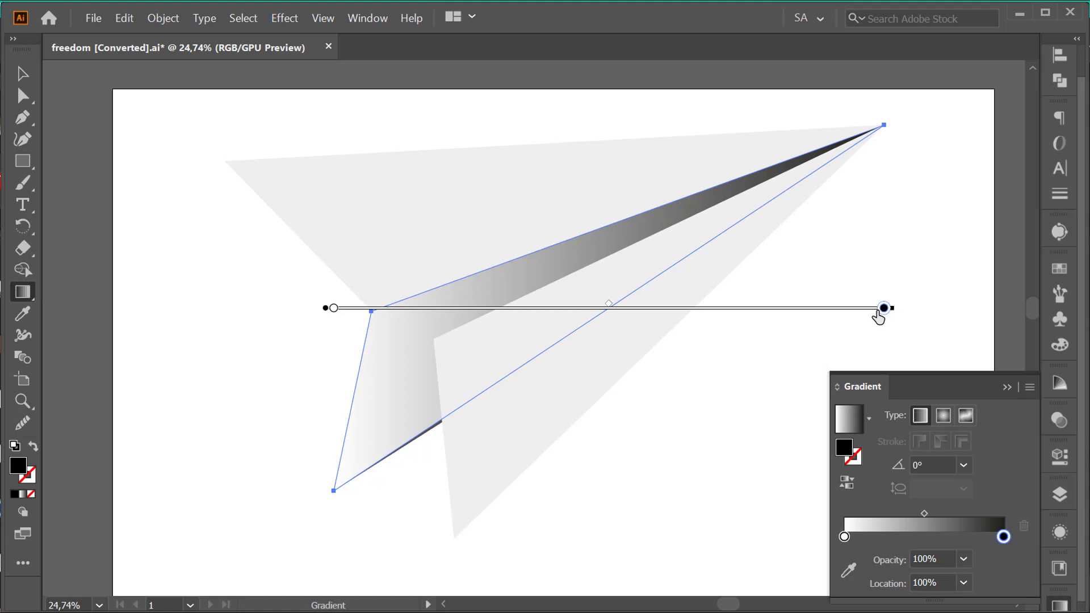
mouse_move(879, 318)
mouse_down()
mouse_move(667, 329)
mouse_move(706, 331)
mouse_up()
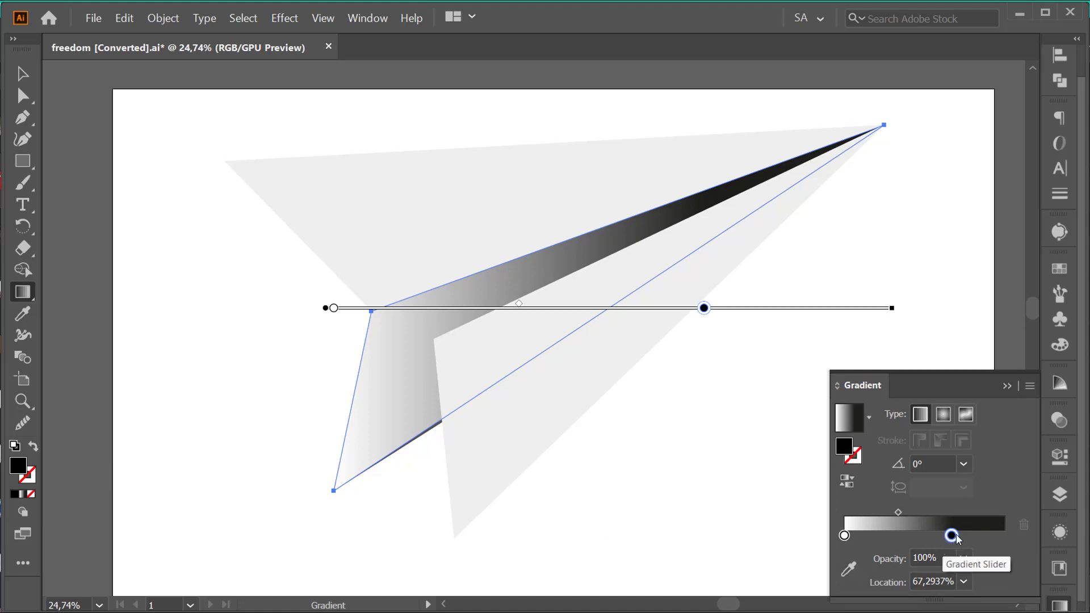
drag(952, 535, 1028, 532)
drag(846, 536, 924, 537)
Lighten the gradient's black end stop to a grey of 68.24% K.
click(1003, 536)
double_click(1003, 536)
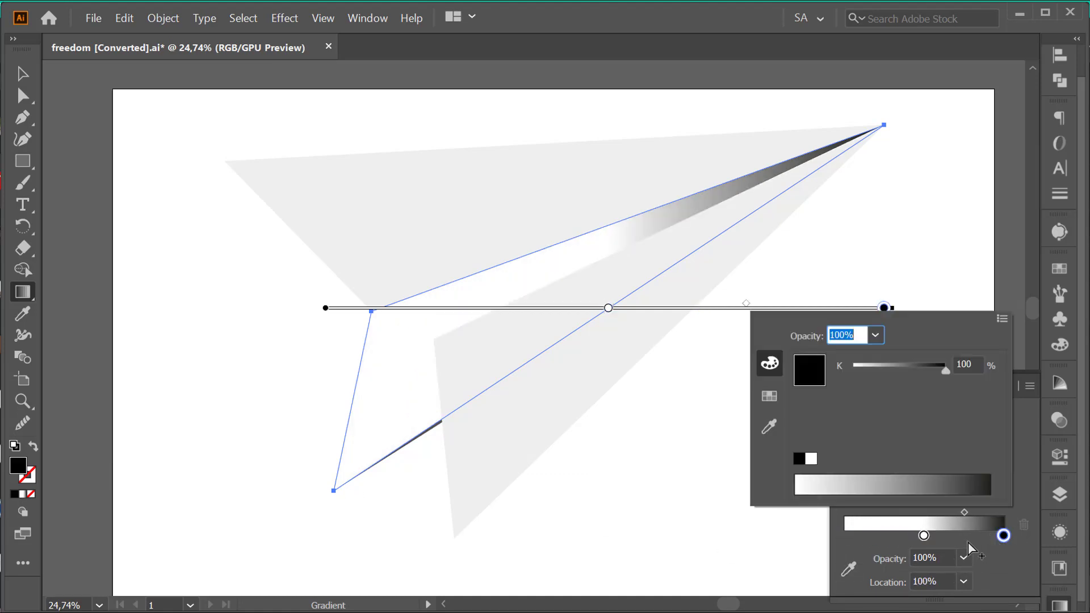
click(965, 480)
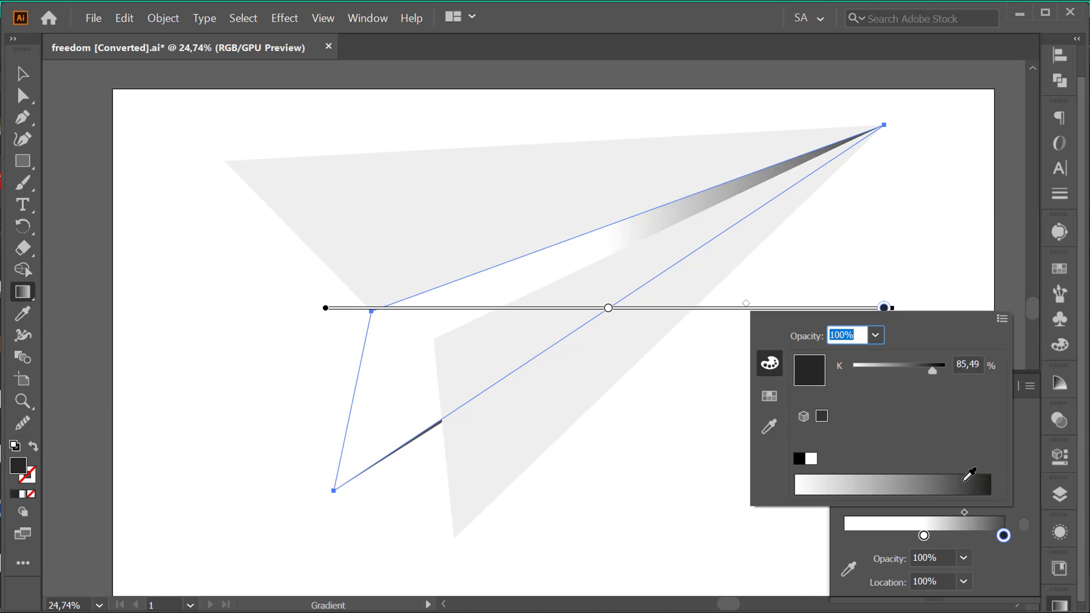
drag(963, 480, 929, 481)
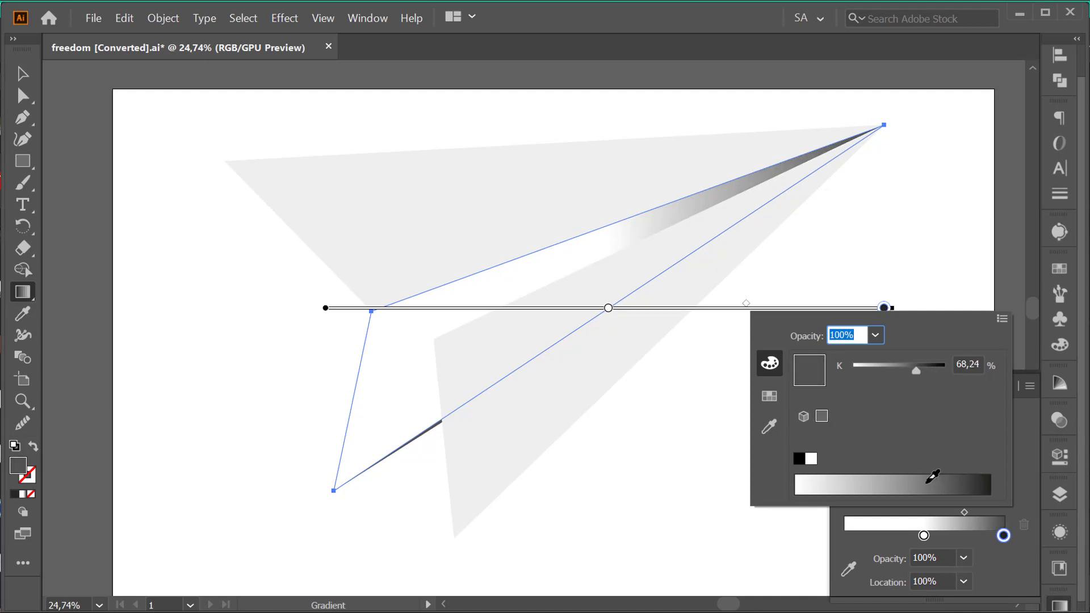
click(1024, 463)
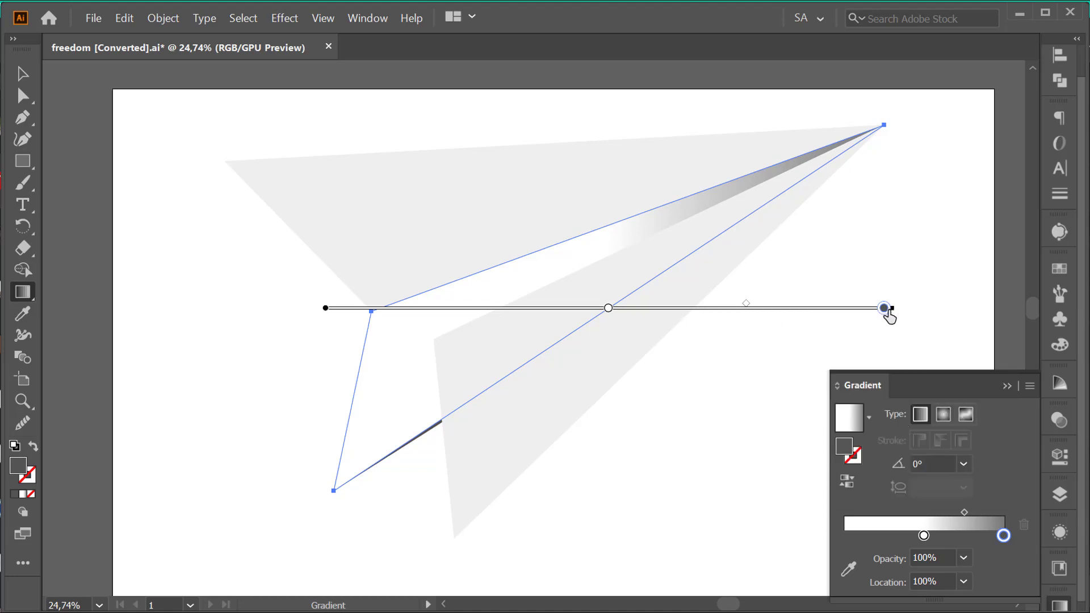
Rotate the body's gradient to about 87.5° so it runs nearly vertically.
mouse_move(884, 308)
mouse_down()
mouse_move(719, 308)
mouse_move(884, 309)
mouse_up()
mouse_move(892, 307)
mouse_down()
mouse_move(724, 194)
mouse_move(436, 124)
mouse_move(314, 151)
mouse_move(358, 168)
mouse_move(340, 168)
mouse_up()
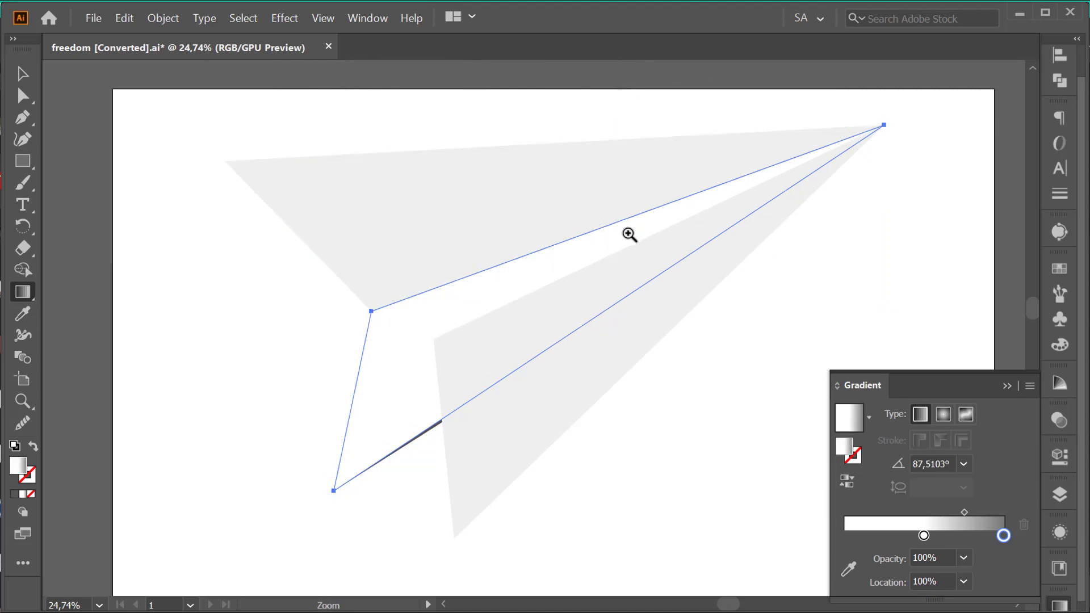
drag(628, 236, 498, 305)
drag(666, 260, 637, 406)
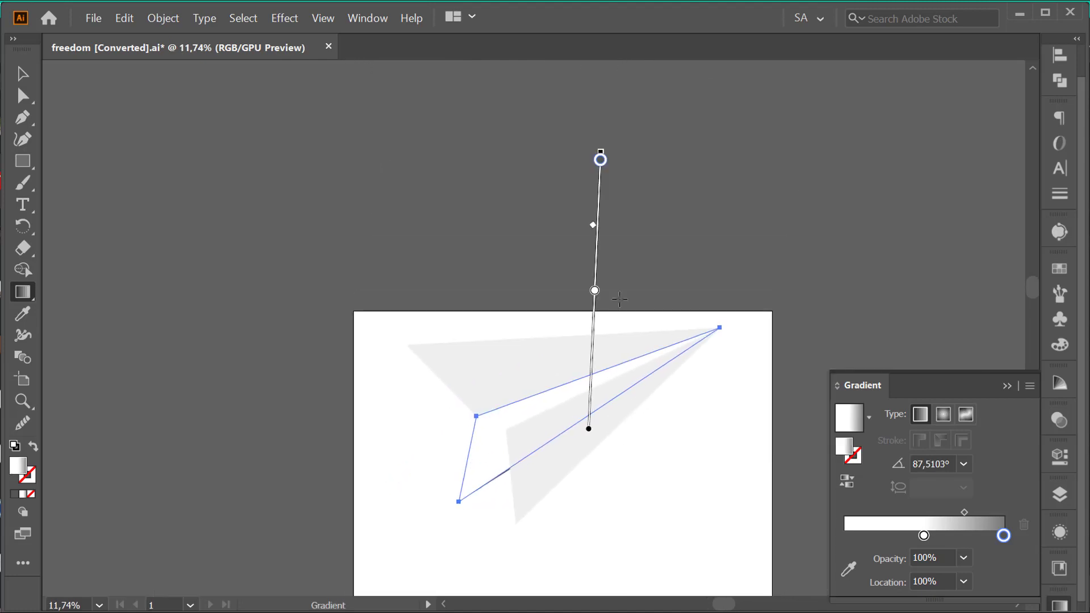
Shorten the gradient to a small band and shift it lower so grey shades the body's upper part.
mouse_move(599, 160)
mouse_down()
mouse_move(585, 369)
mouse_move(594, 398)
mouse_up()
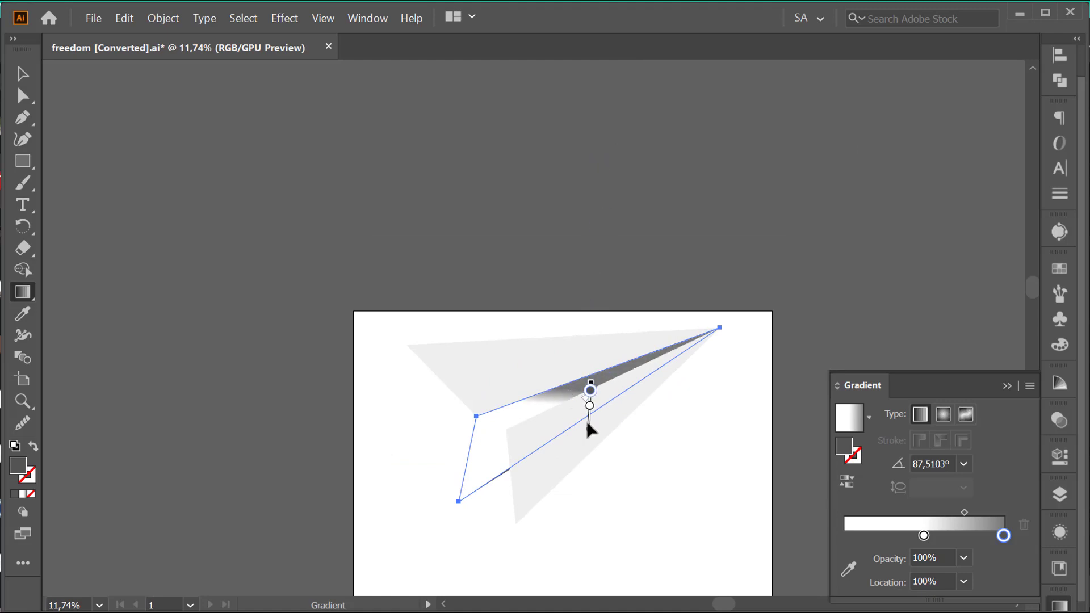
mouse_move(588, 430)
mouse_down()
mouse_move(512, 462)
mouse_move(591, 416)
mouse_move(581, 433)
mouse_up()
key(ctrl+space)
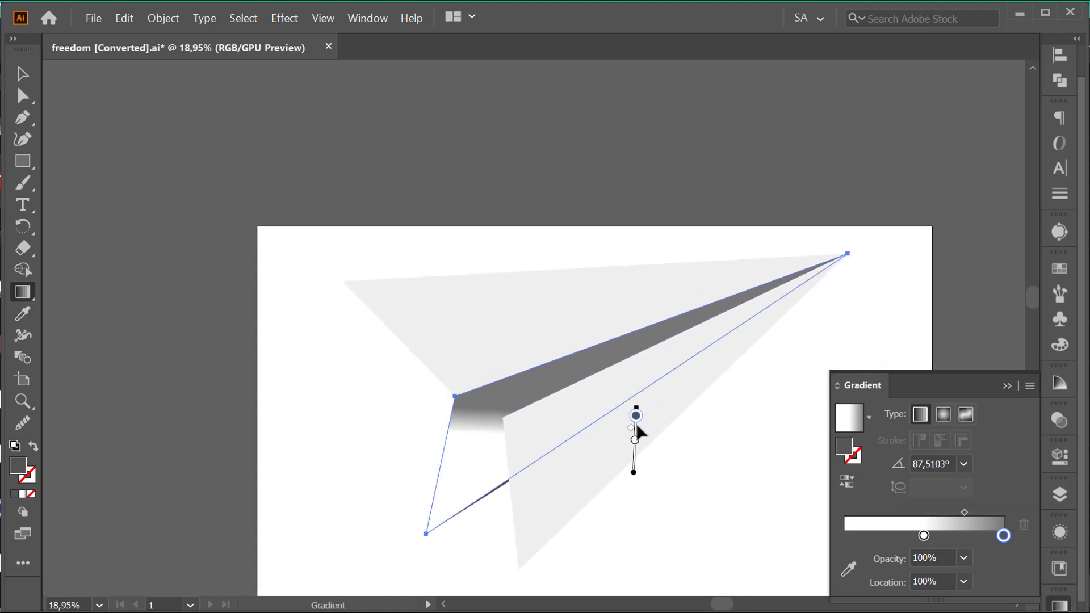
Rotate the body's gradient to about 118.9° and shift its shading to run along the fold.
drag(637, 408, 637, 403)
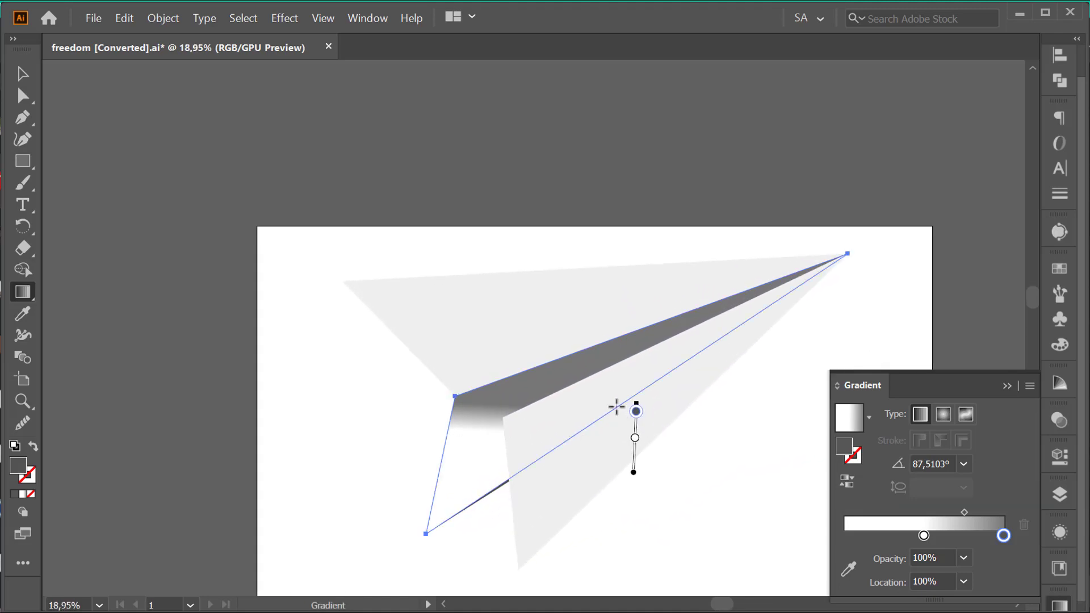
mouse_move(634, 471)
mouse_down()
mouse_move(645, 473)
mouse_move(602, 467)
mouse_move(561, 481)
mouse_up()
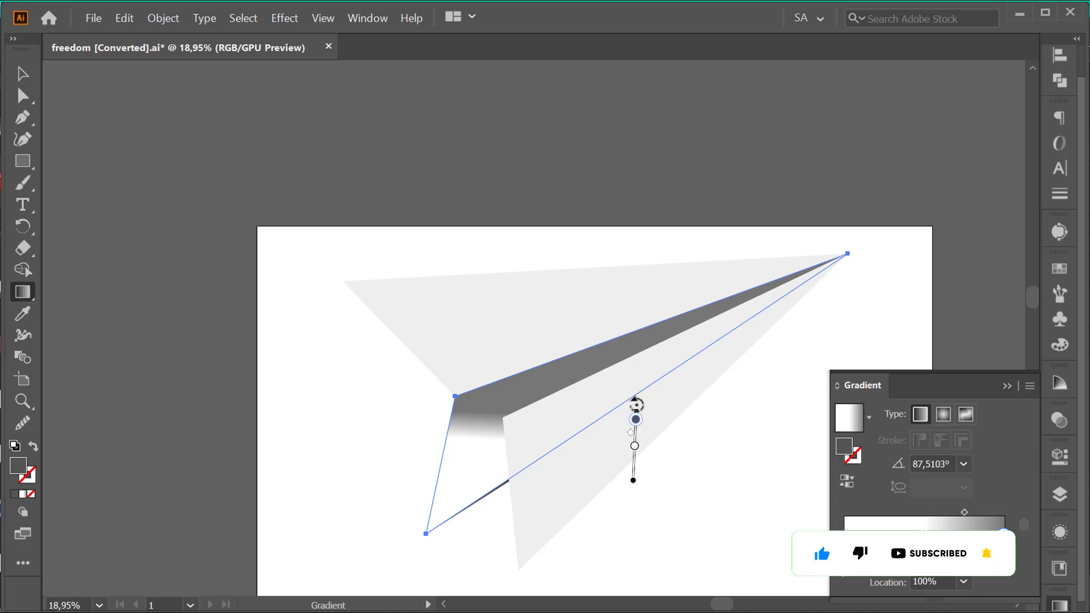
mouse_move(636, 402)
mouse_down()
mouse_move(603, 392)
mouse_move(594, 402)
mouse_up()
mouse_move(672, 461)
mouse_down()
mouse_move(606, 425)
mouse_move(615, 432)
mouse_up()
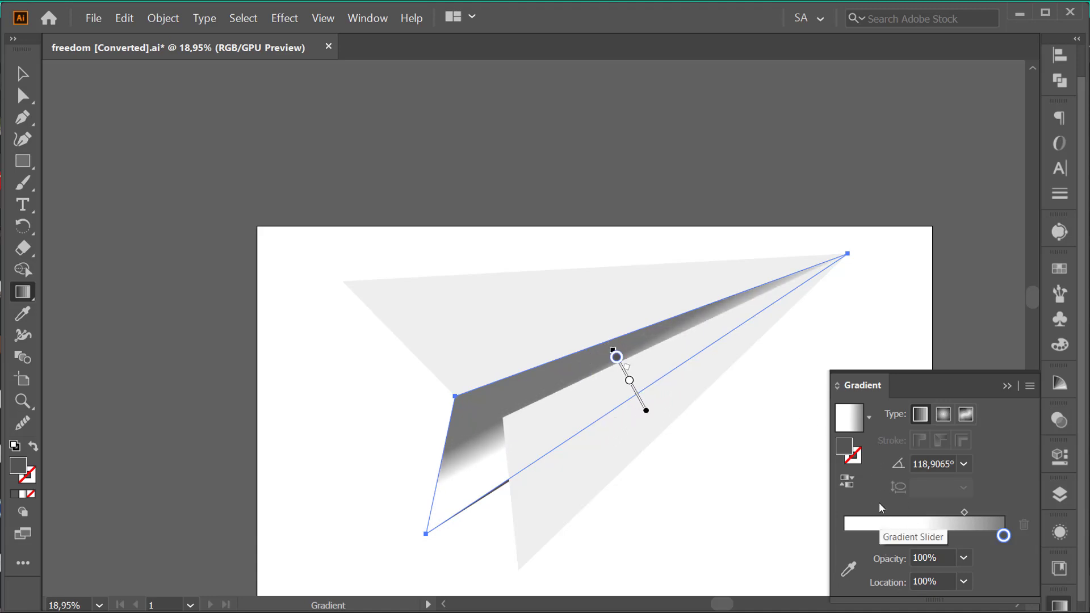
Reverse the body's gradient and move its white stop to the end.
click(847, 480)
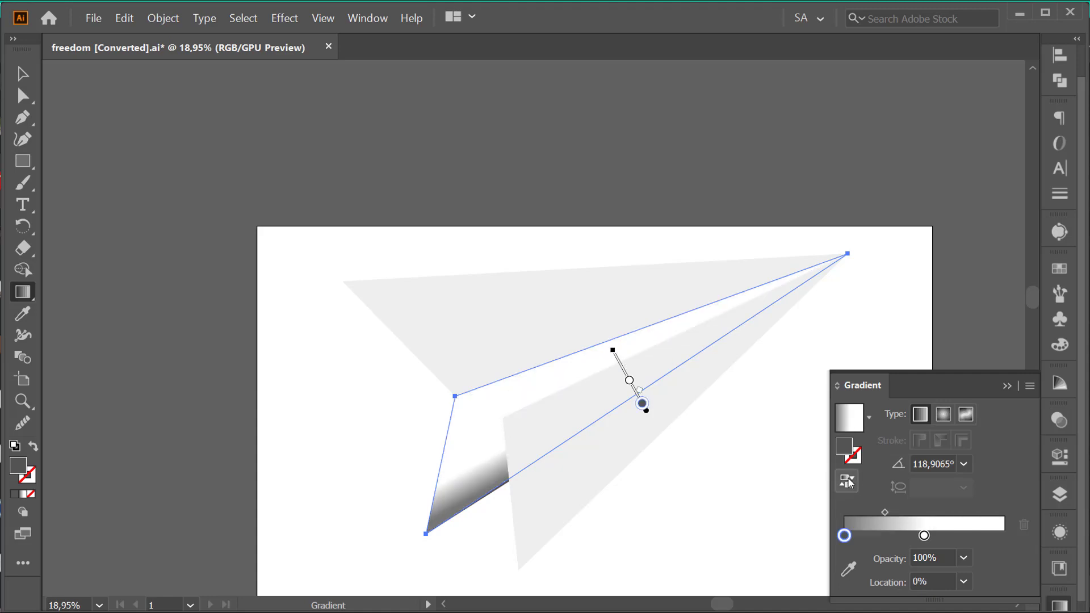
drag(629, 381, 617, 356)
Recolour the gradient's white end stop with the light grey sampled from the upper wing.
double_click(1004, 536)
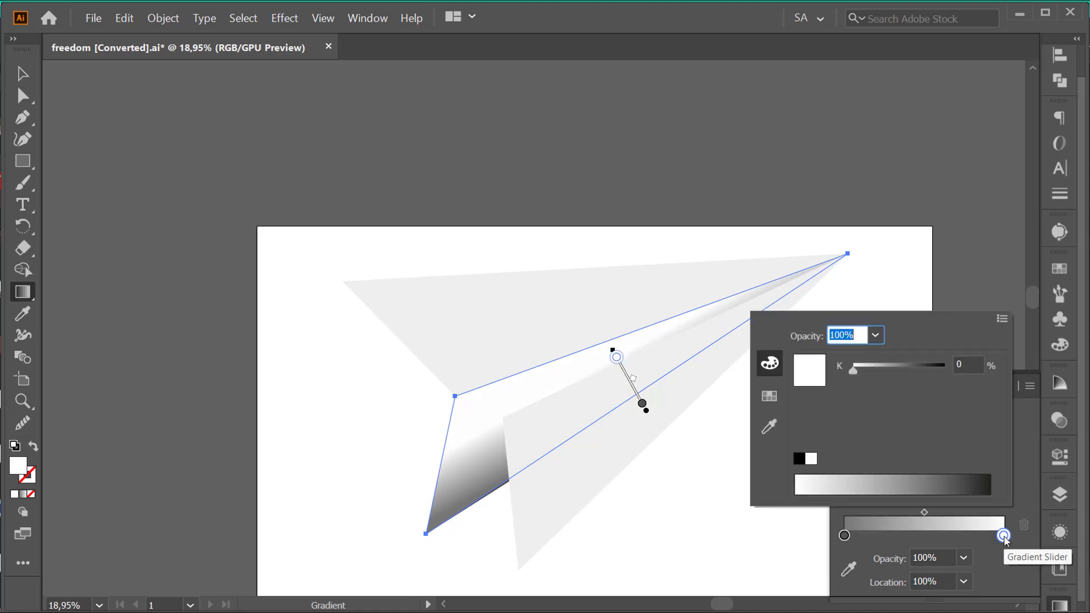
click(769, 428)
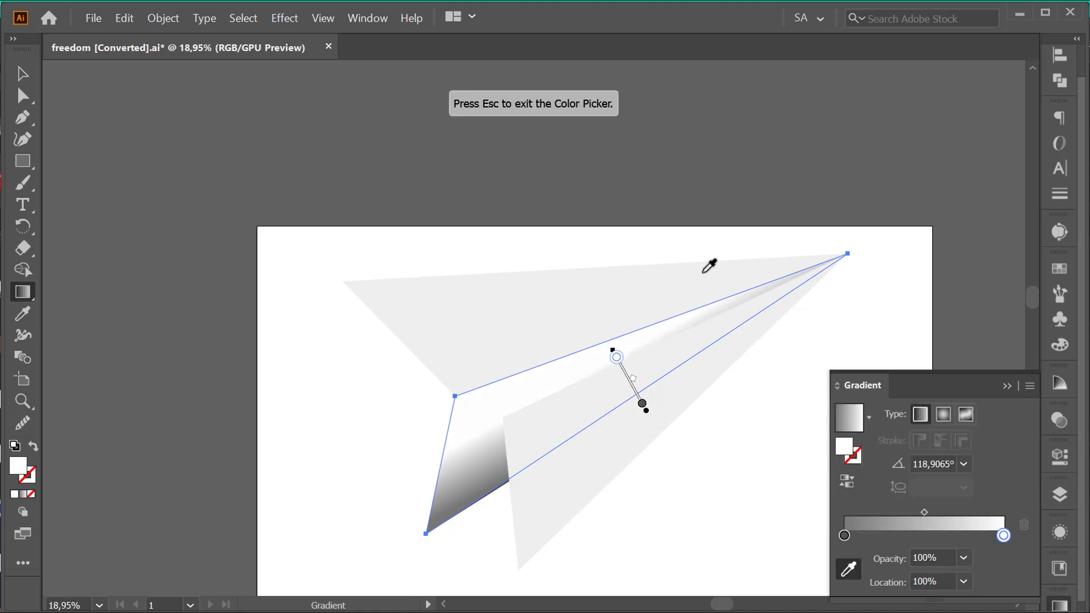
click(704, 272)
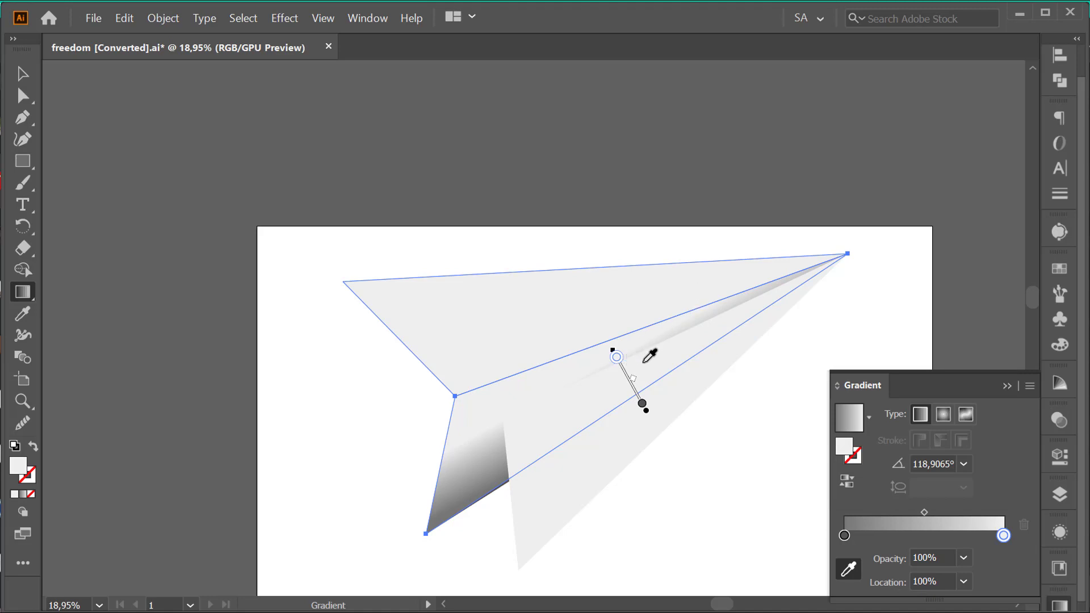
Resample the light end stop's colour from progressively darker greys in the body's shading.
double_click(1004, 536)
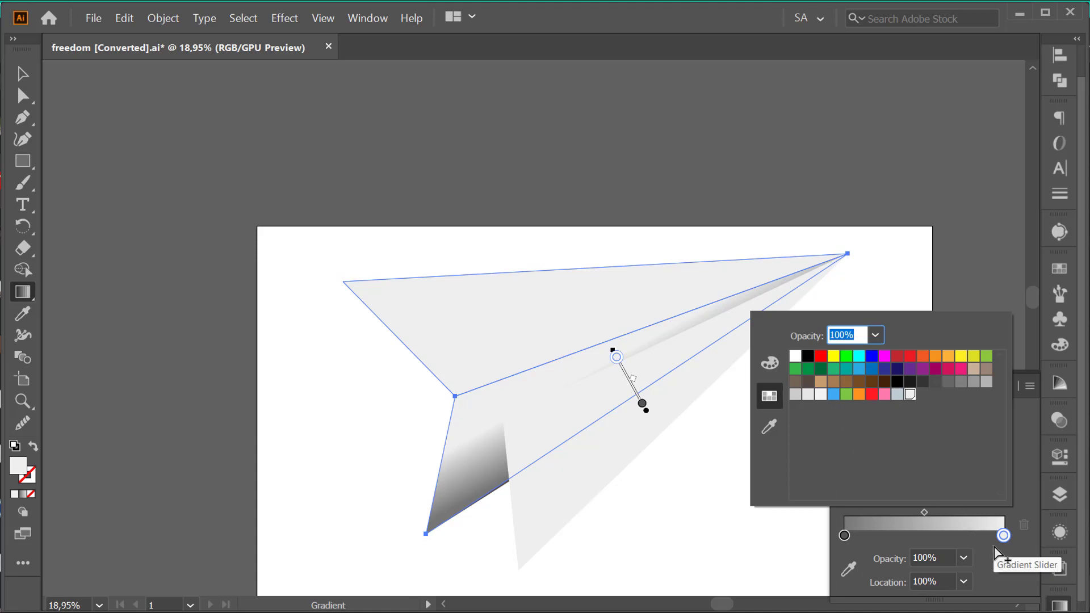
key(Escape)
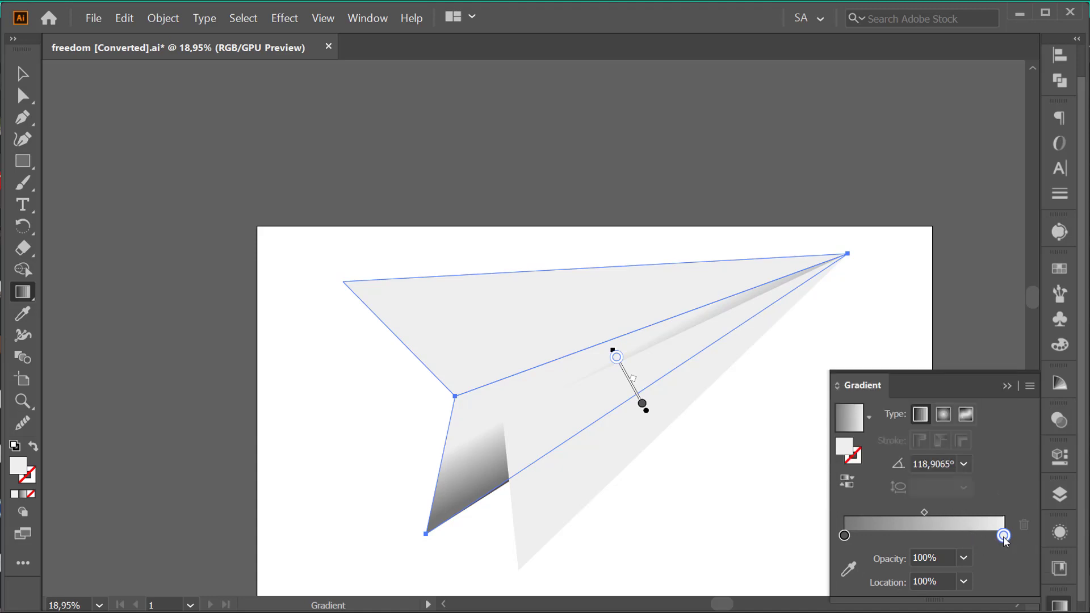
double_click(1003, 536)
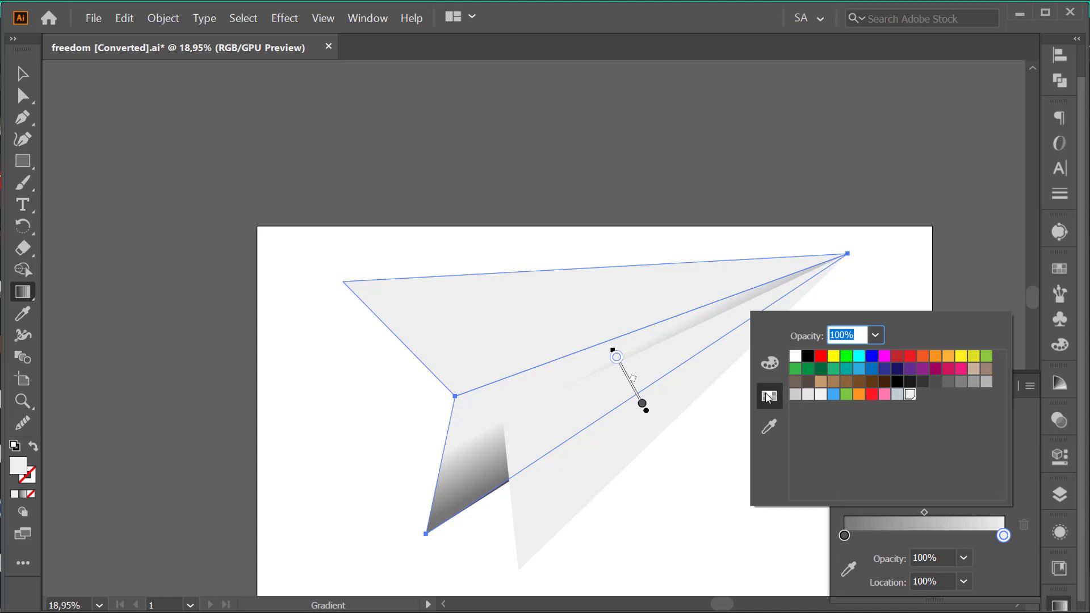
click(771, 366)
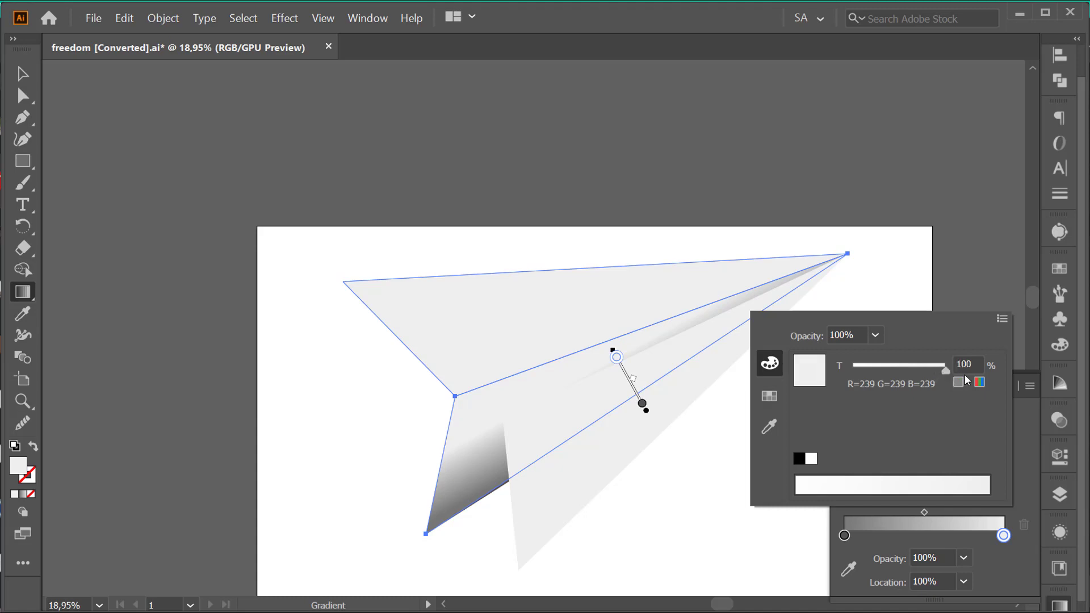
click(767, 431)
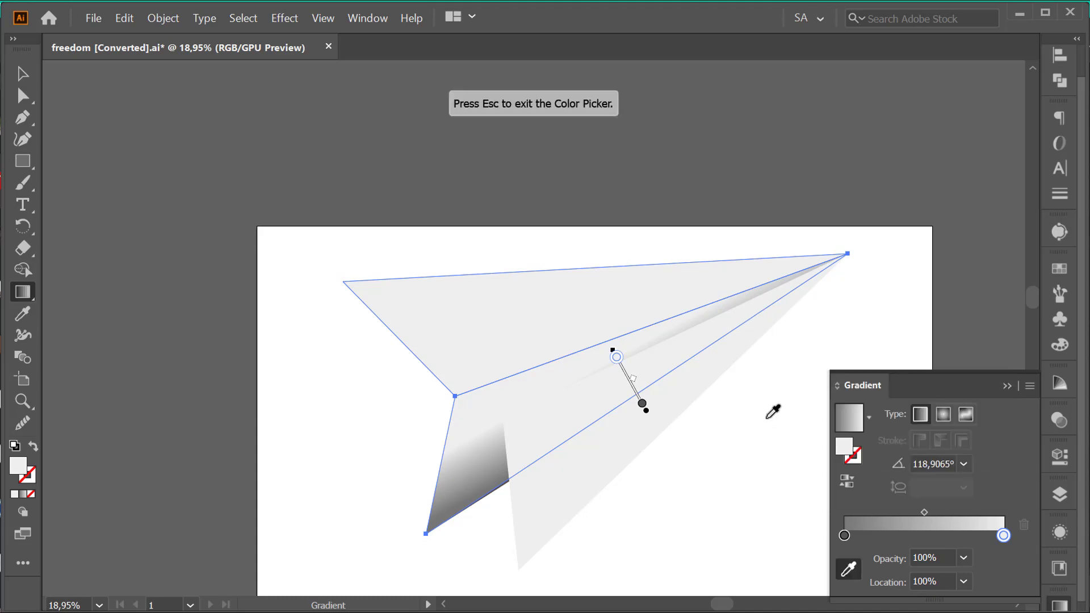
click(495, 431)
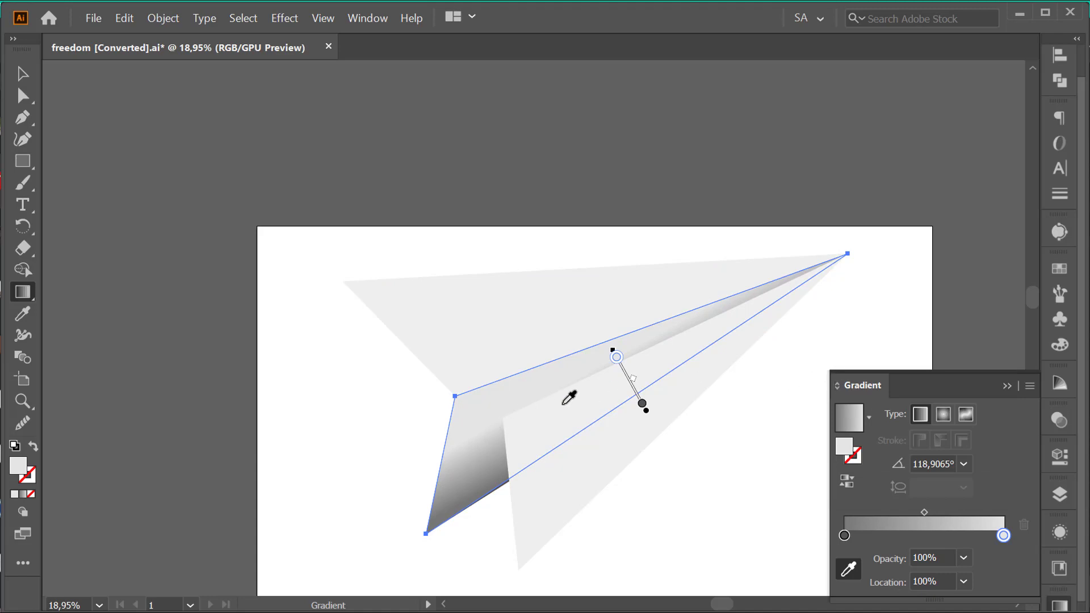
click(498, 434)
click(491, 439)
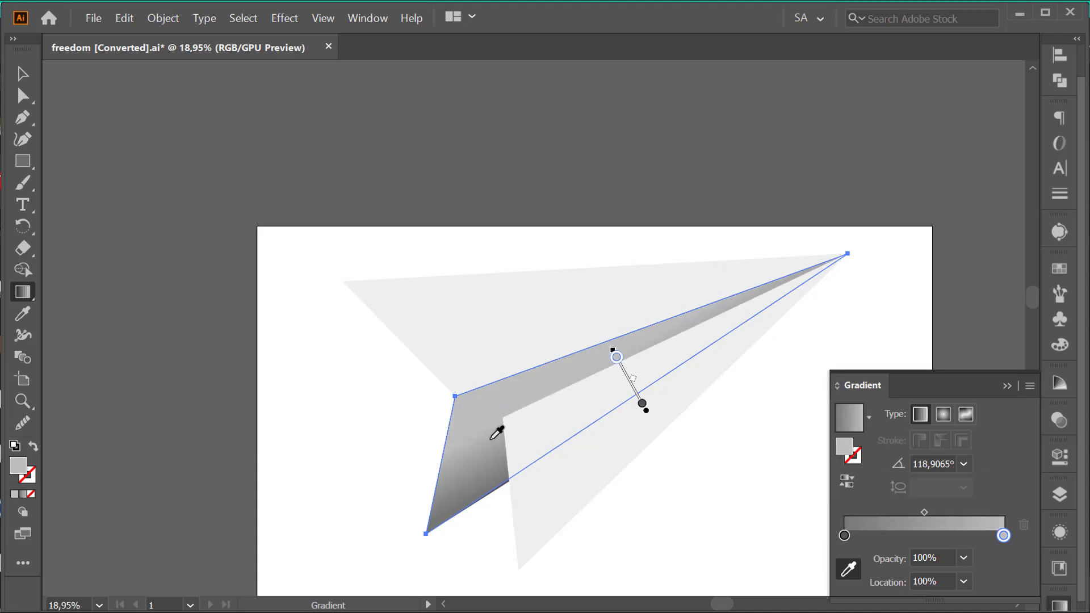
click(487, 443)
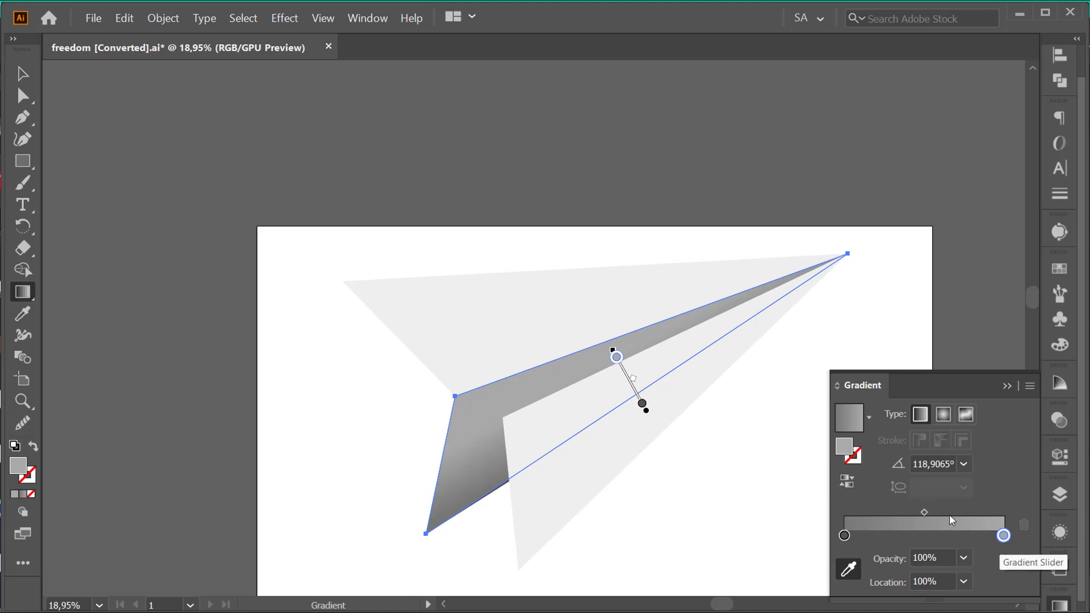
Move the body gradient's dark stop to about 43.2% and set the midpoint between the stops to about 52.3%.
drag(925, 511, 974, 510)
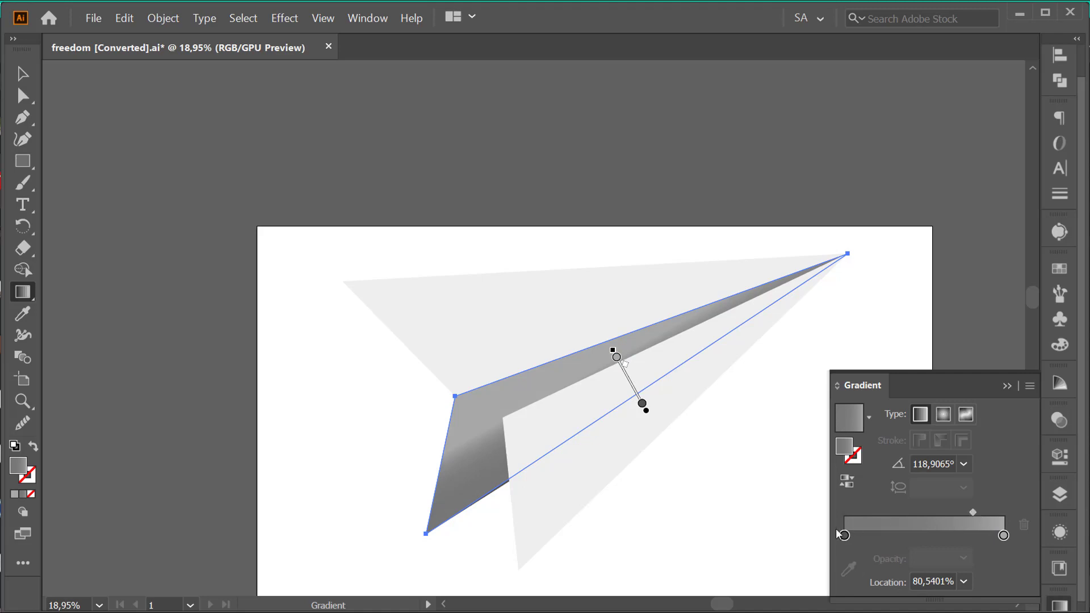
drag(844, 537, 913, 544)
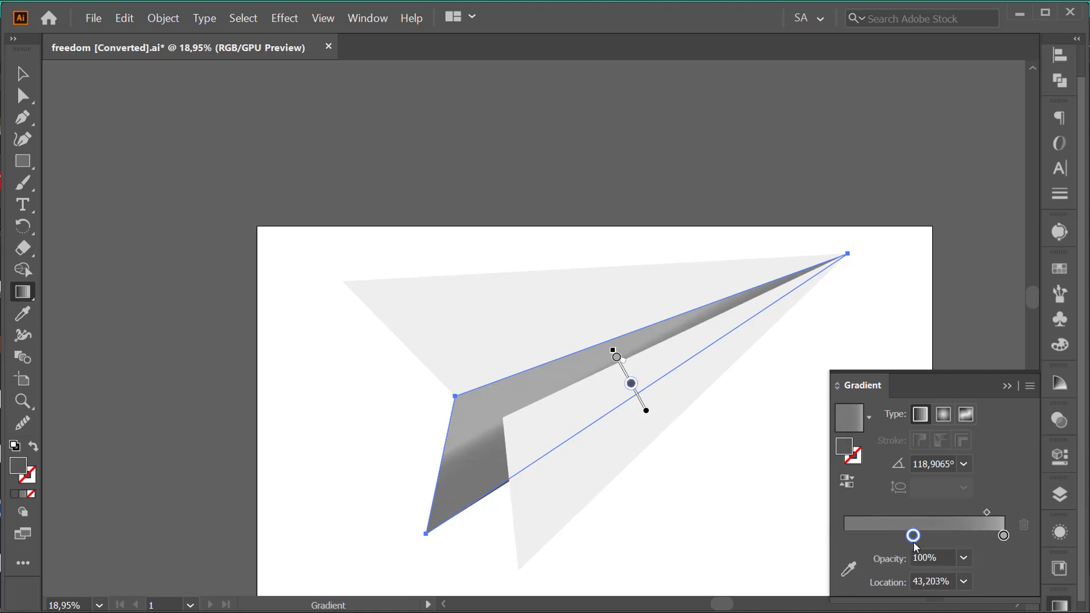
drag(987, 512, 960, 509)
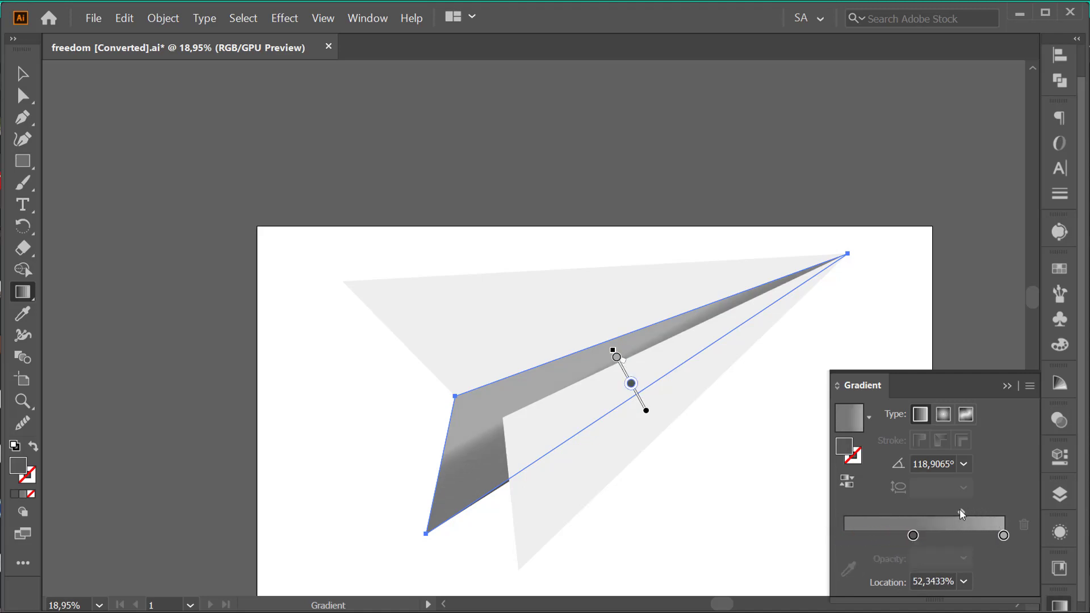
Try several grey swatches on the gradient's end stop and keep the light grey one just darker than the wings.
click(1004, 535)
double_click(1004, 535)
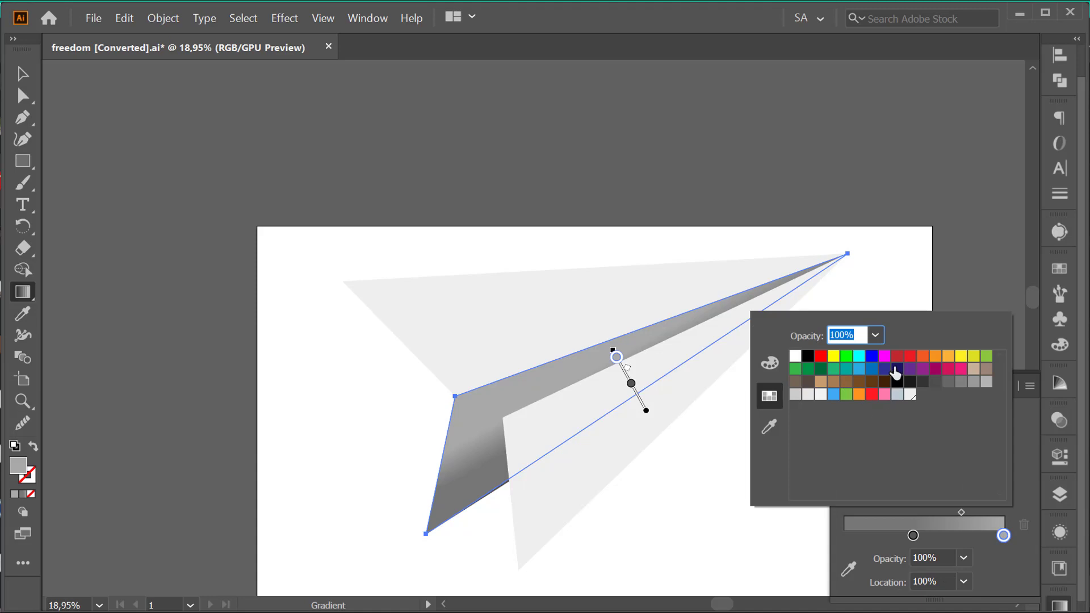
click(975, 382)
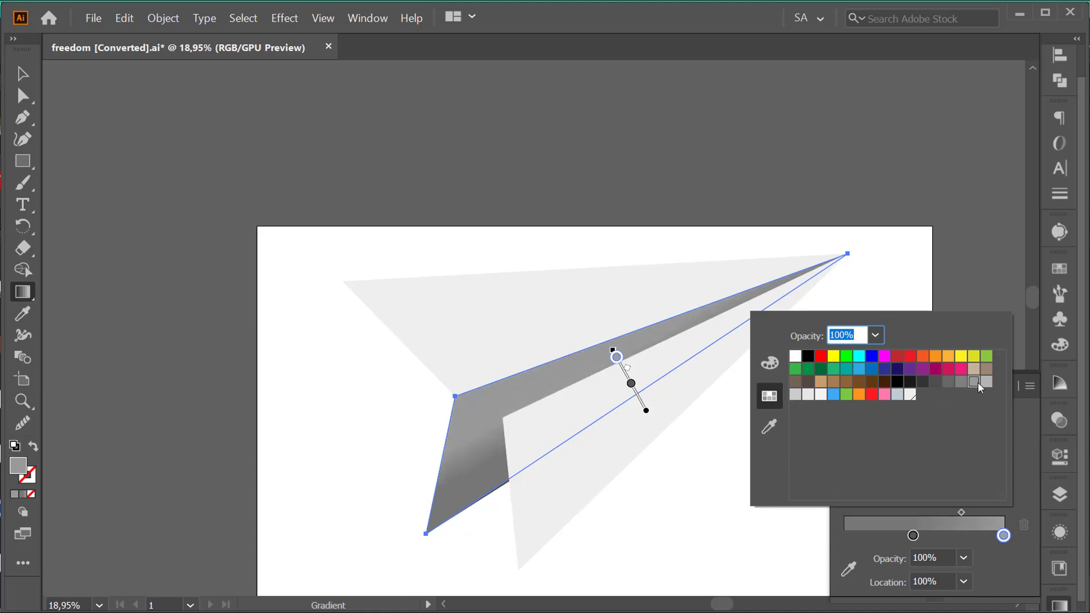
click(986, 385)
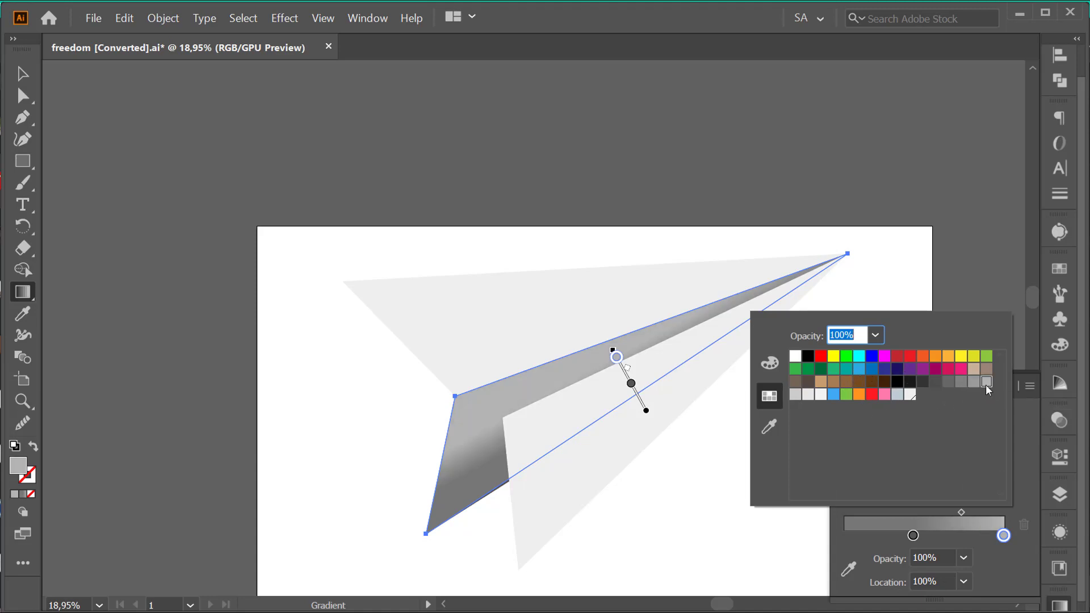
click(795, 396)
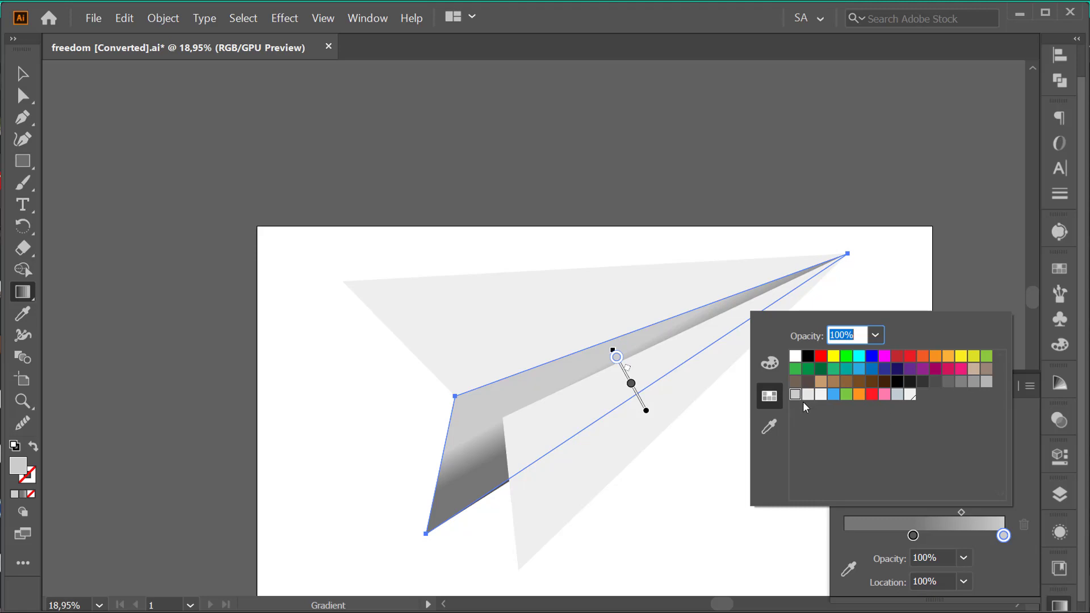
click(808, 396)
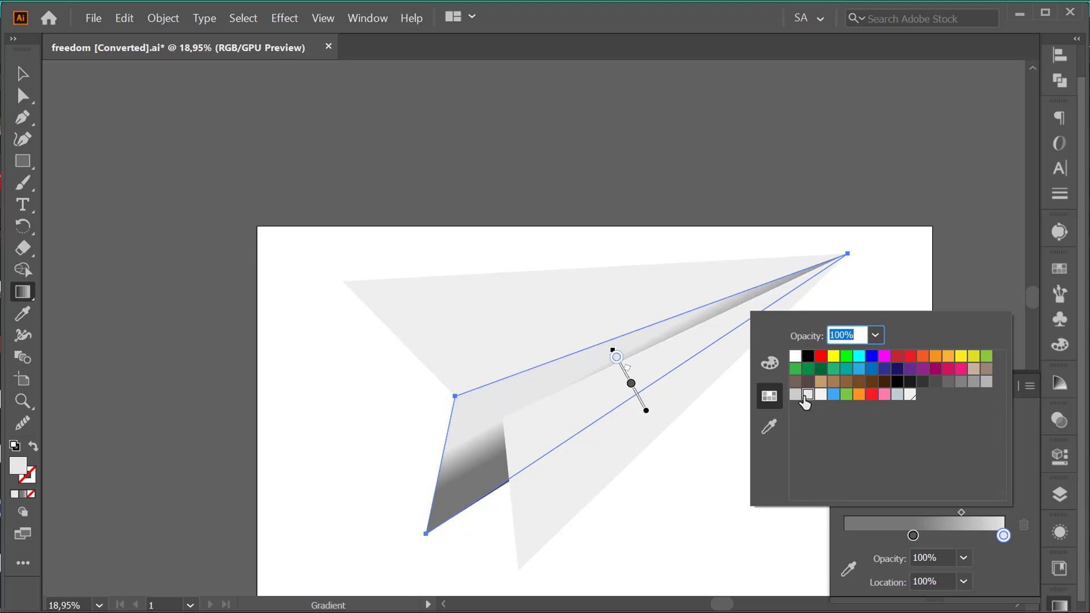
click(796, 395)
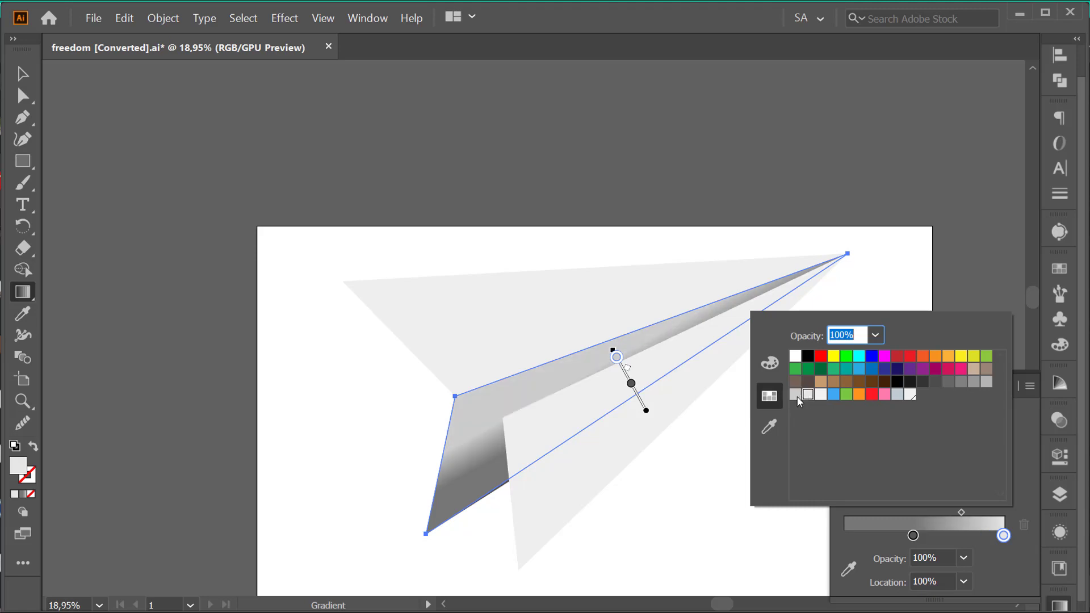
Deselect the body and check its gradient shading against the wings.
click(21, 76)
click(199, 202)
drag(645, 413, 608, 348)
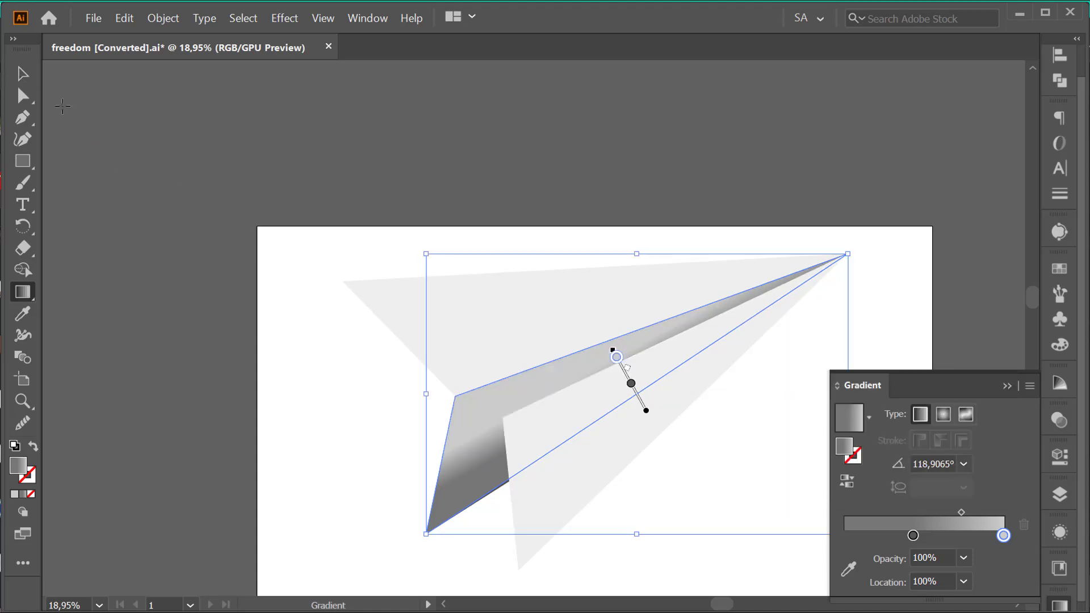
click(22, 74)
click(227, 216)
drag(534, 431, 550, 416)
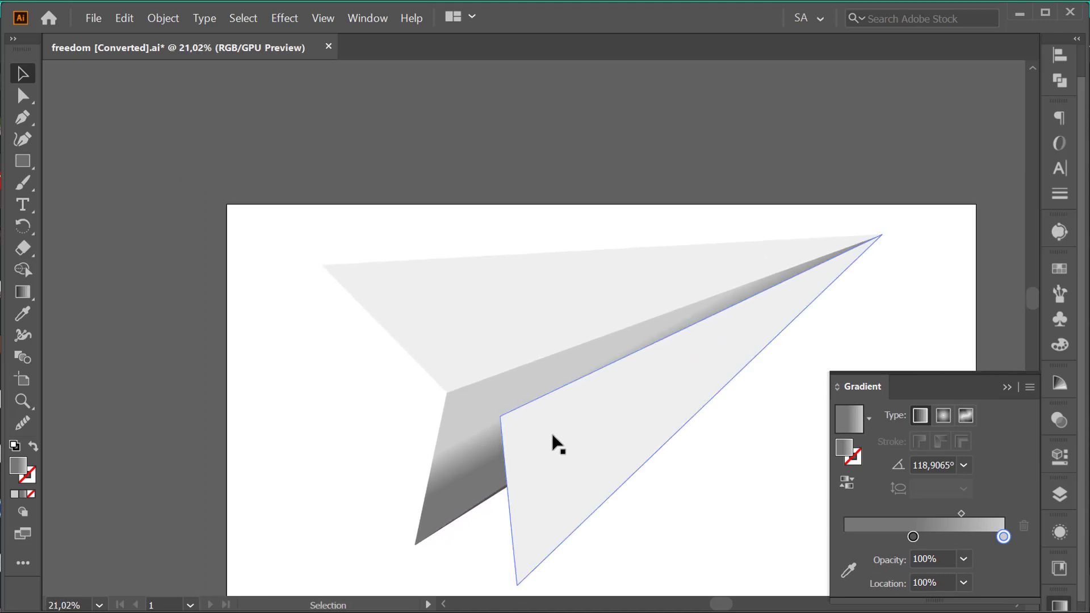
Adjust the body's gradient with the Gradient tool to an angle of about 113.28°, undoing the accidental reset to 0°.
click(22, 292)
click(467, 459)
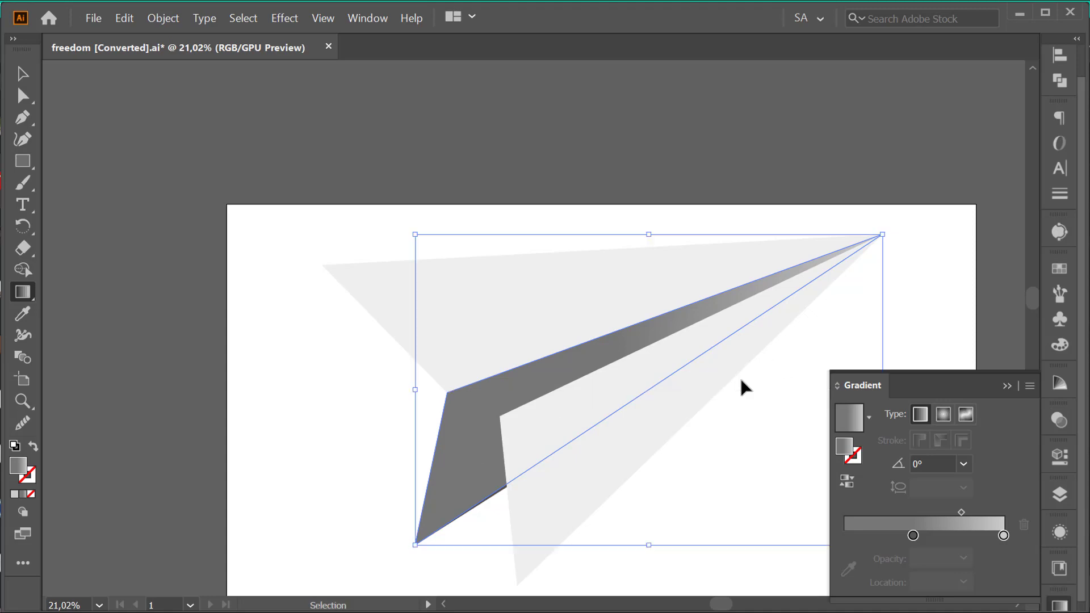
key(ctrl+z)
click(482, 448)
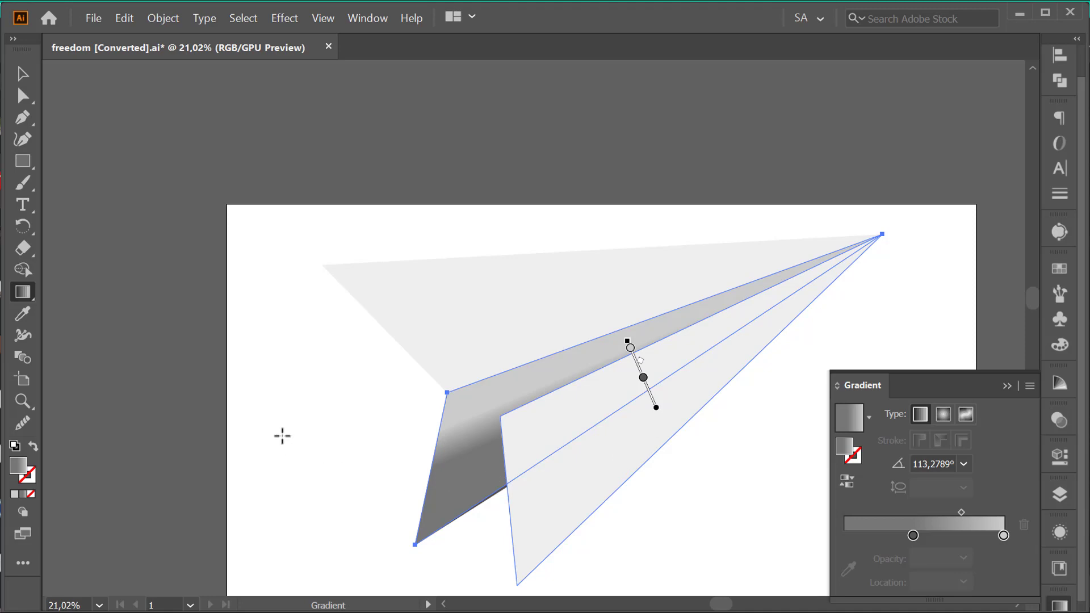
Select the small fold shape hidden behind the body using outline view, and bring it forward one level.
key(v)
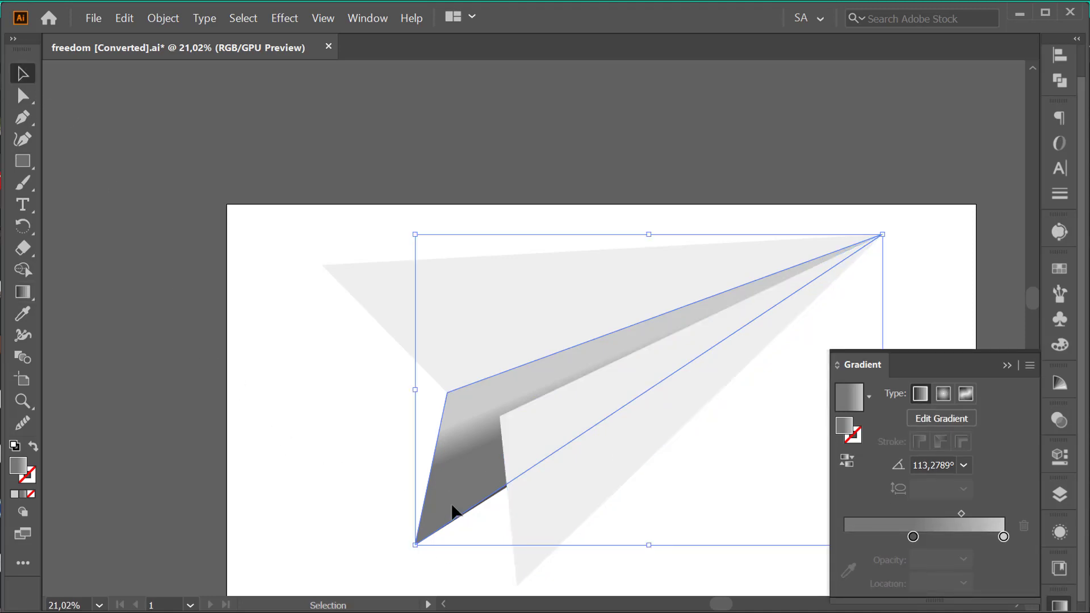
key(ctrl+y)
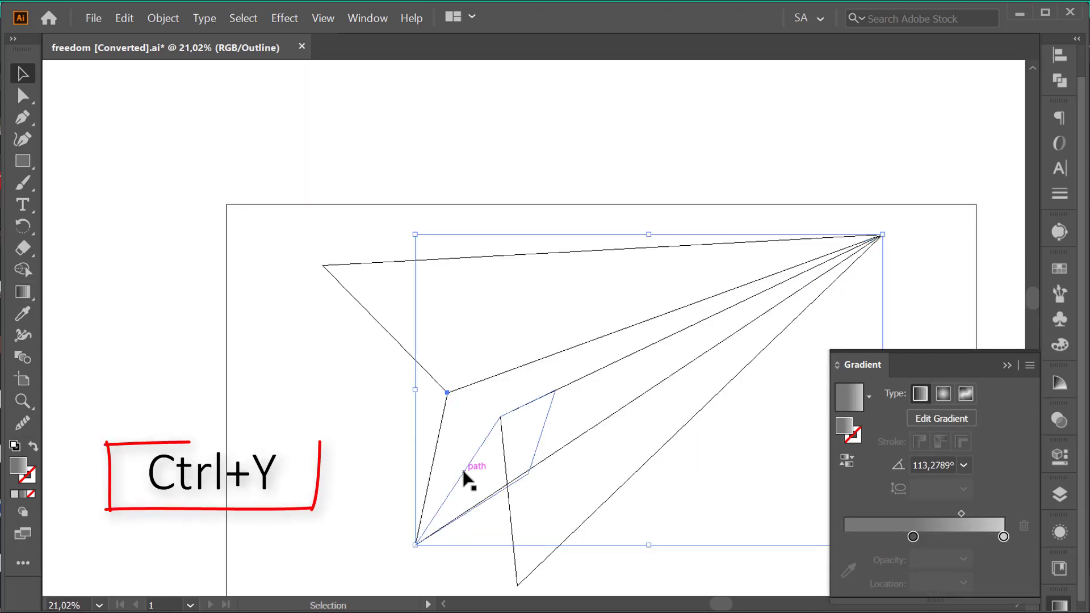
click(463, 471)
key(ctrl+y)
right_click(473, 480)
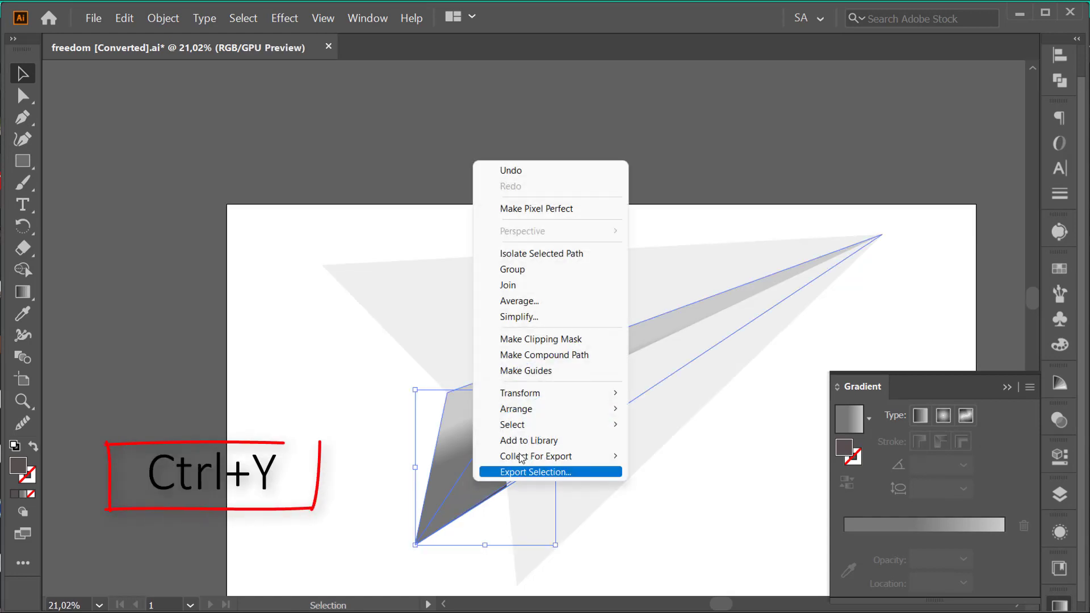
mouse_move(560, 408)
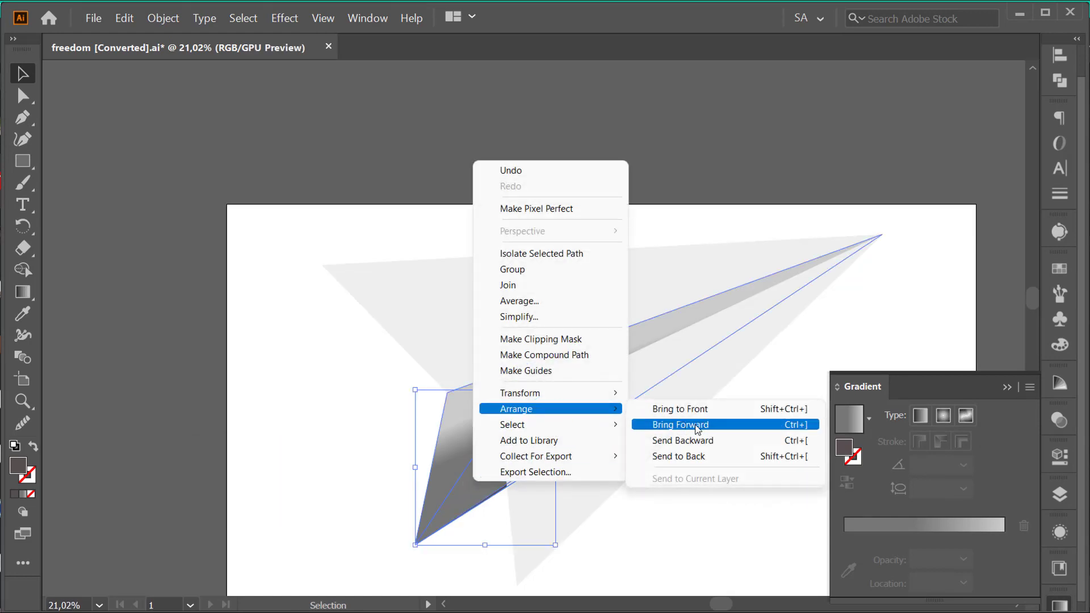
click(698, 426)
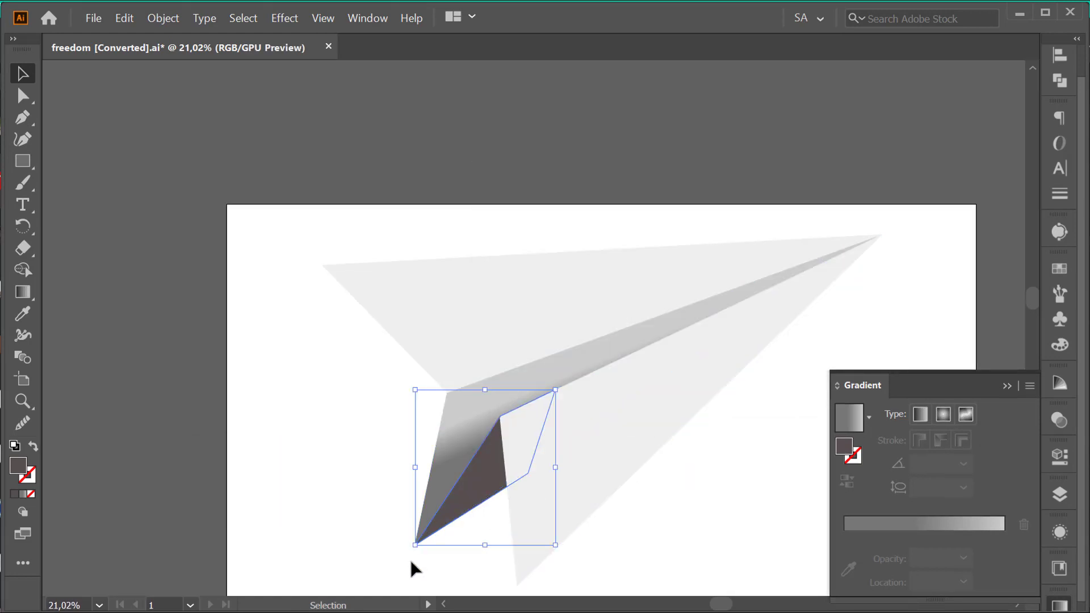
Copy the body's gradient fill onto the small fold shape with the Eyedropper.
click(23, 314)
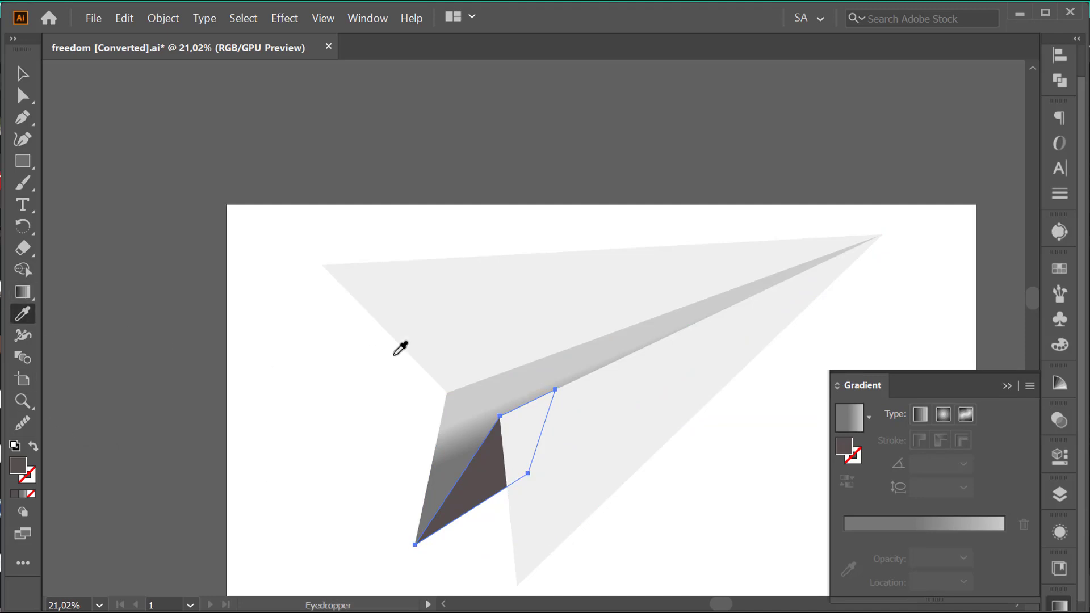
click(603, 353)
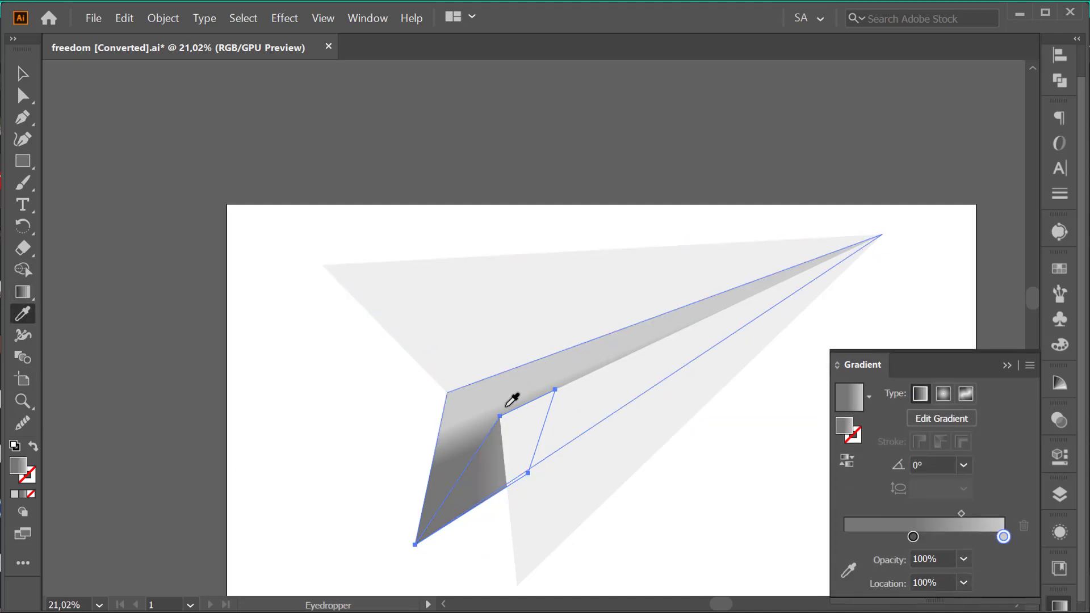
Reverse the small fold's gradient, move its dark stop to about 71.8%, and shorten the gradient's extent with the Gradient tool.
click(847, 460)
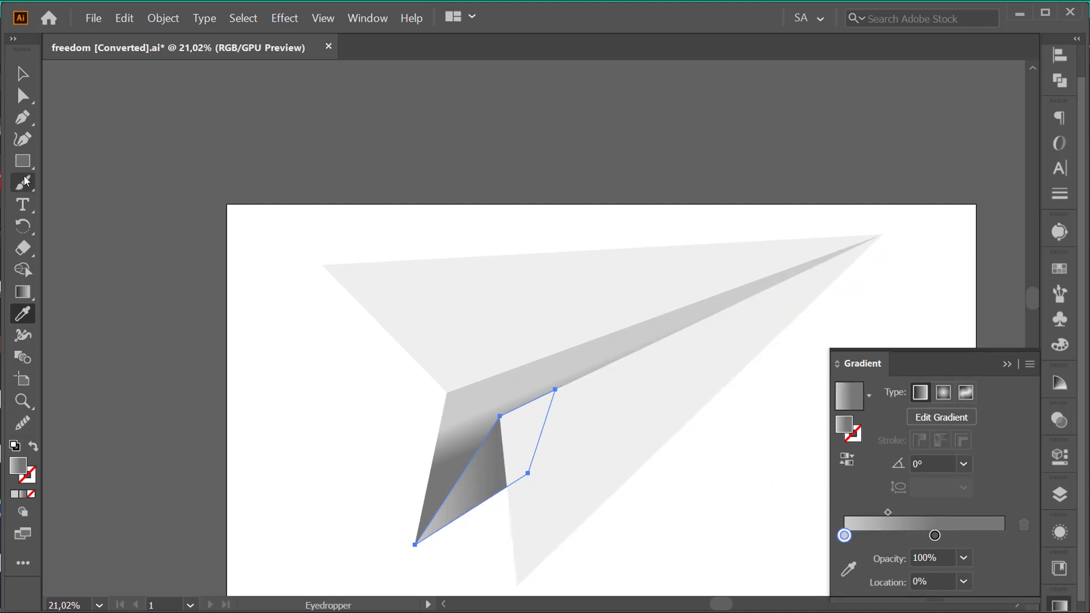
click(22, 386)
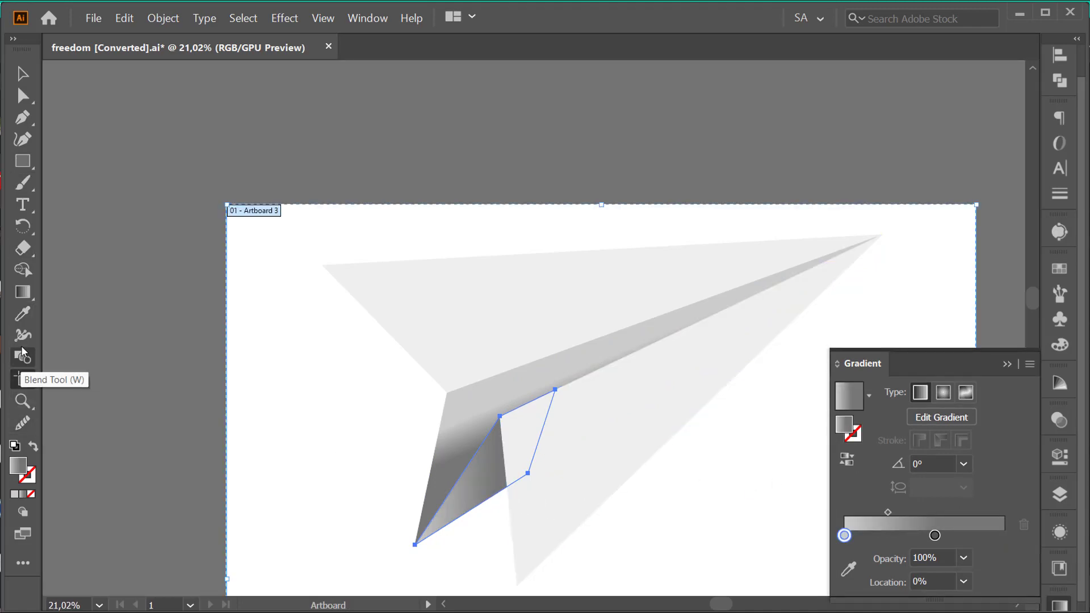
click(23, 292)
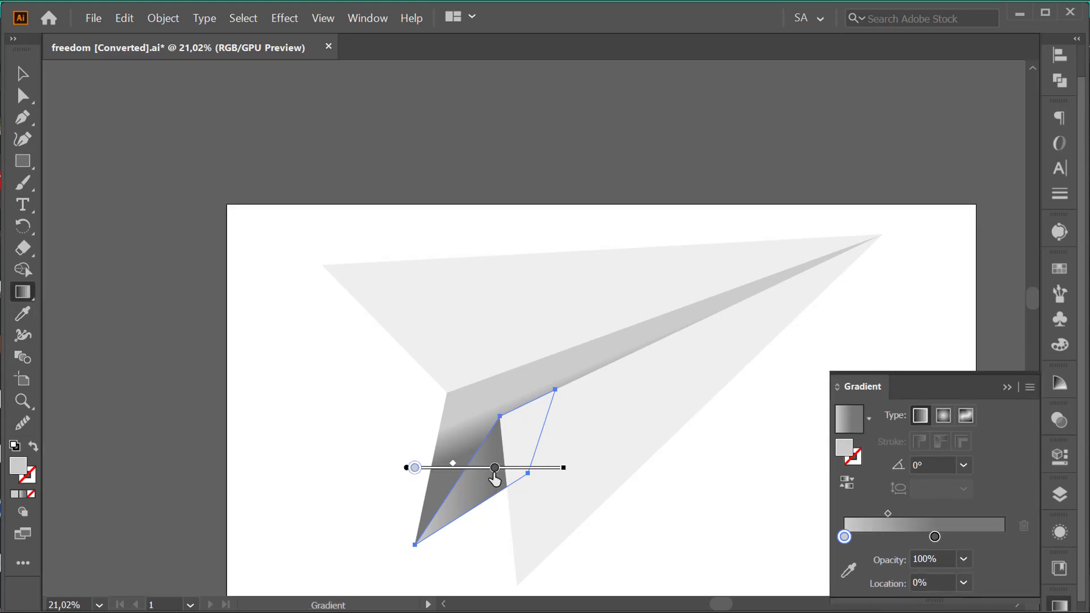
mouse_move(494, 467)
mouse_down()
mouse_move(530, 469)
mouse_move(494, 467)
mouse_up()
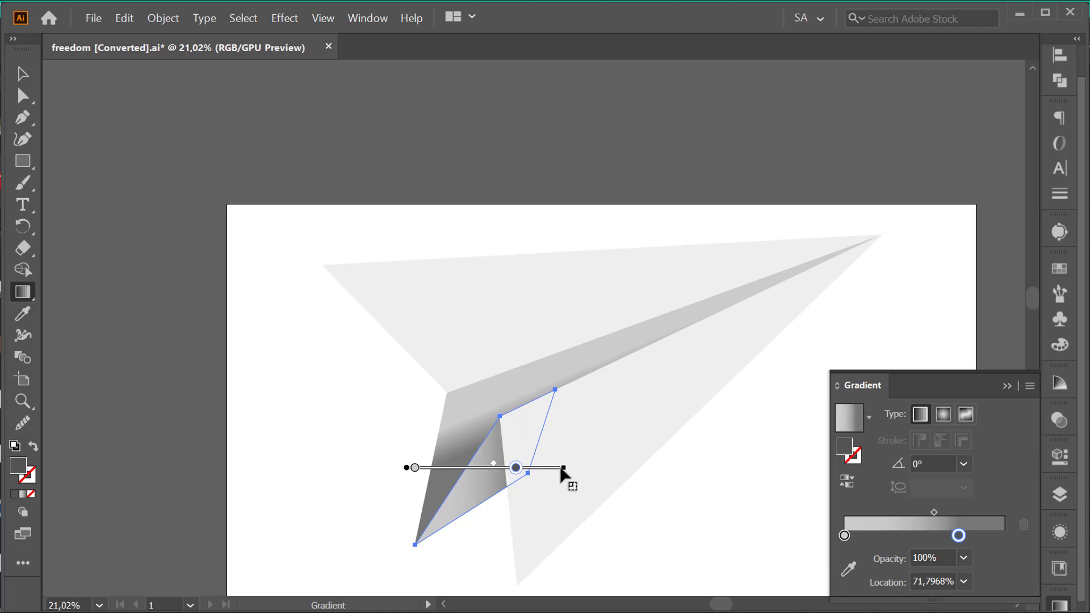
drag(562, 468, 539, 458)
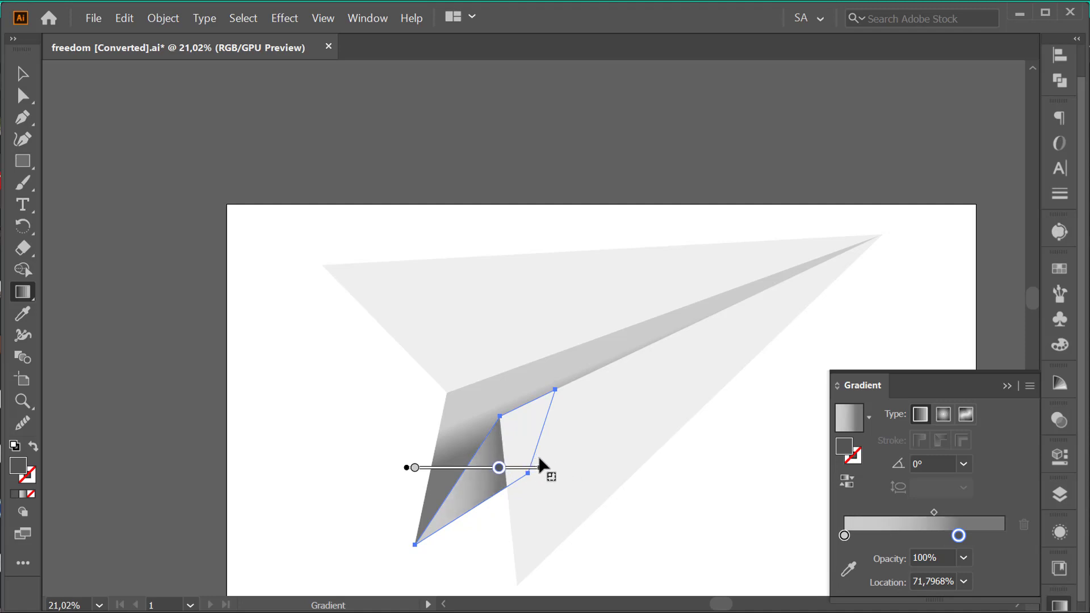
Move the fold gradient's light stop to about 42.46%, rotate the gradient to about 8.84°, and deselect the fold.
drag(415, 467, 455, 469)
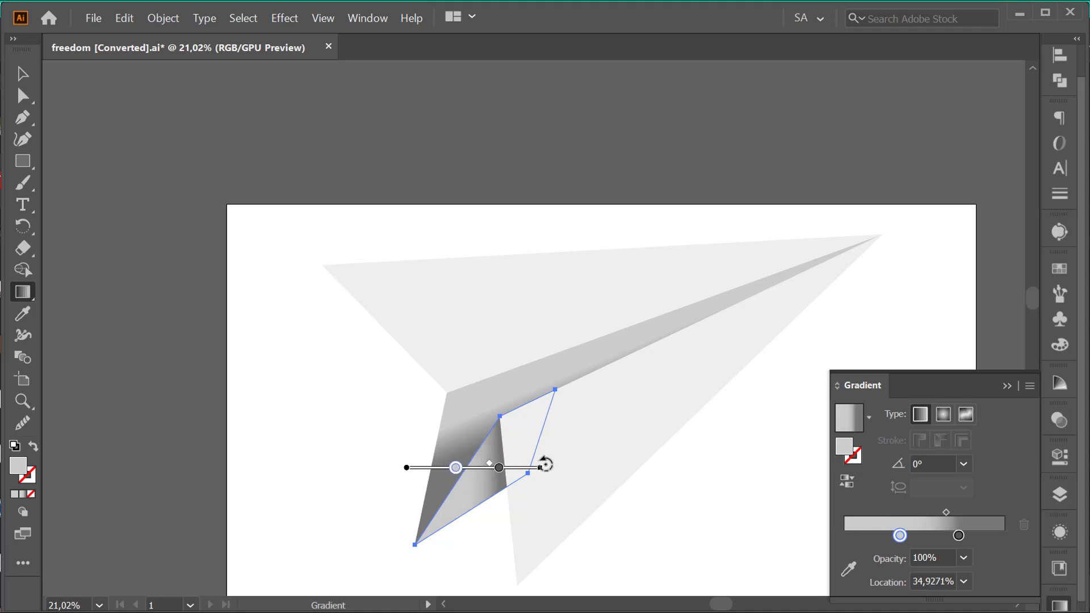
mouse_move(545, 465)
mouse_down()
mouse_move(543, 444)
mouse_move(543, 454)
mouse_up()
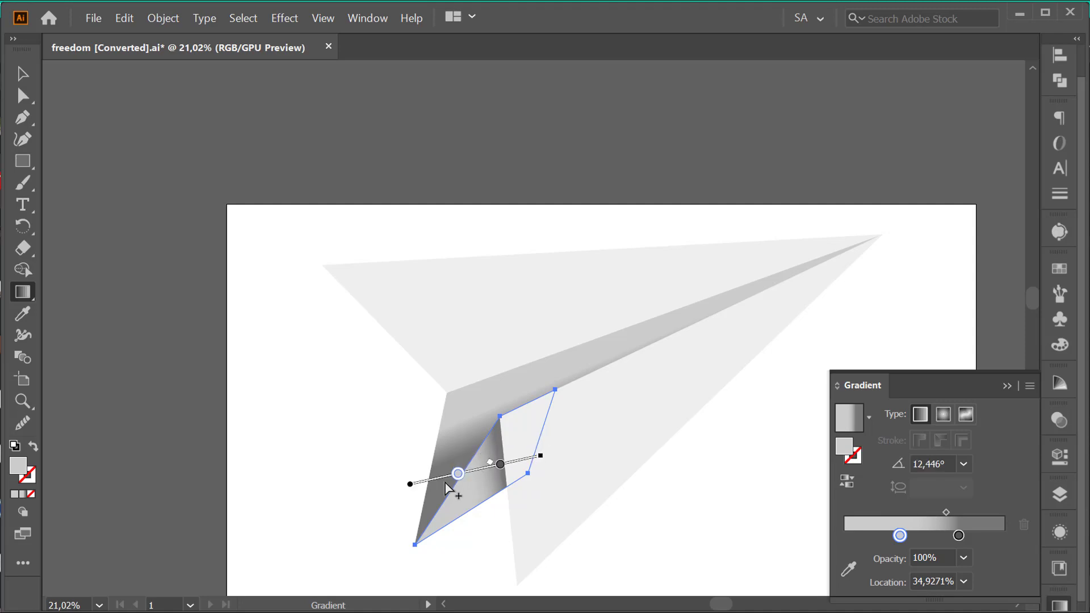
drag(458, 474, 467, 472)
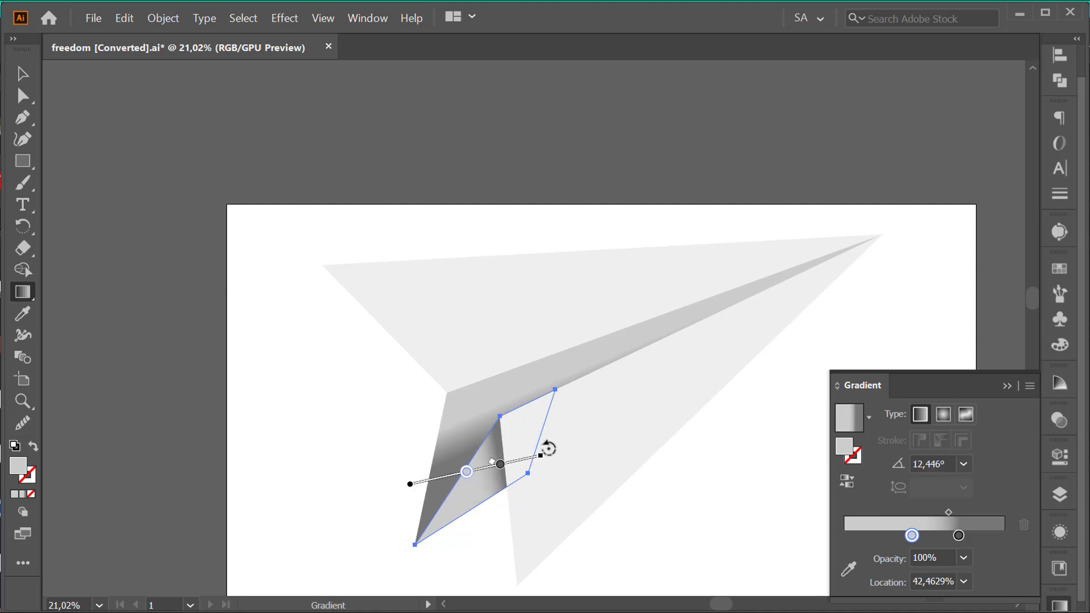
drag(549, 453, 549, 458)
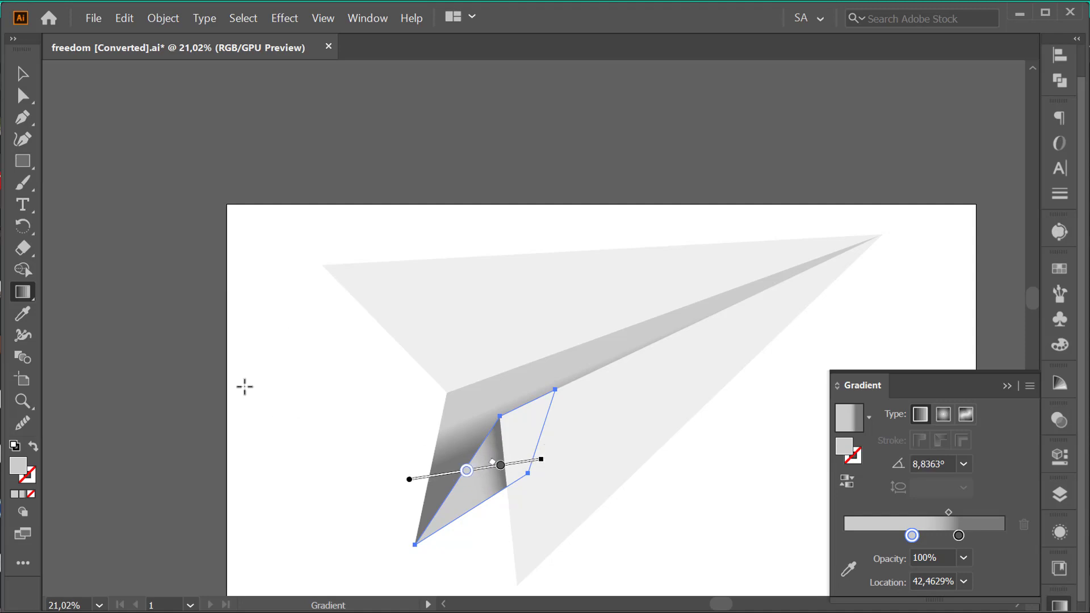
key(v)
click(195, 289)
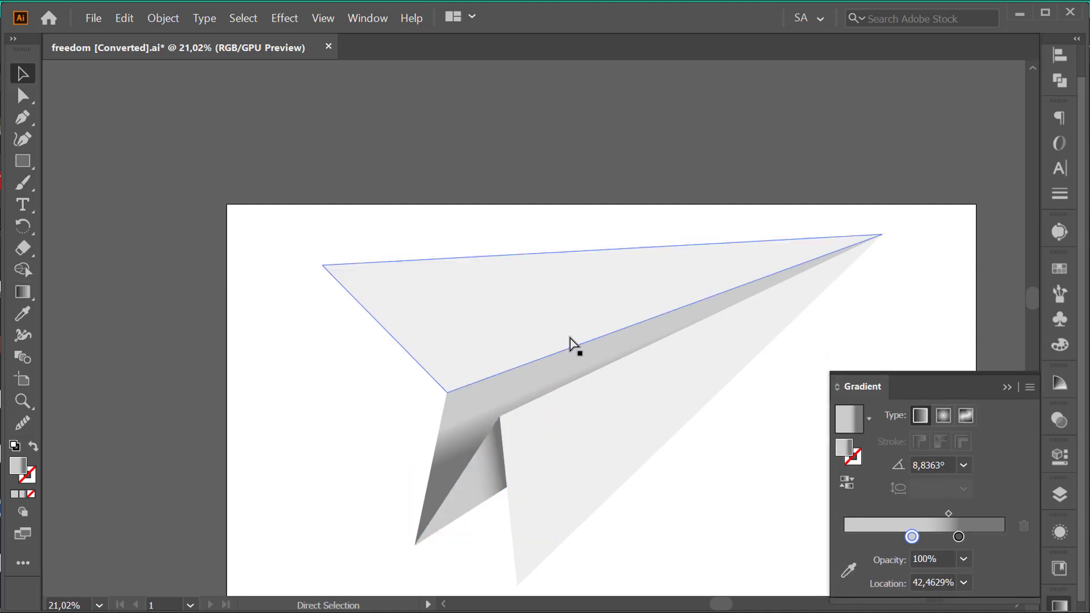
Select all the shapes of the paper plane and group them.
drag(572, 345, 622, 289)
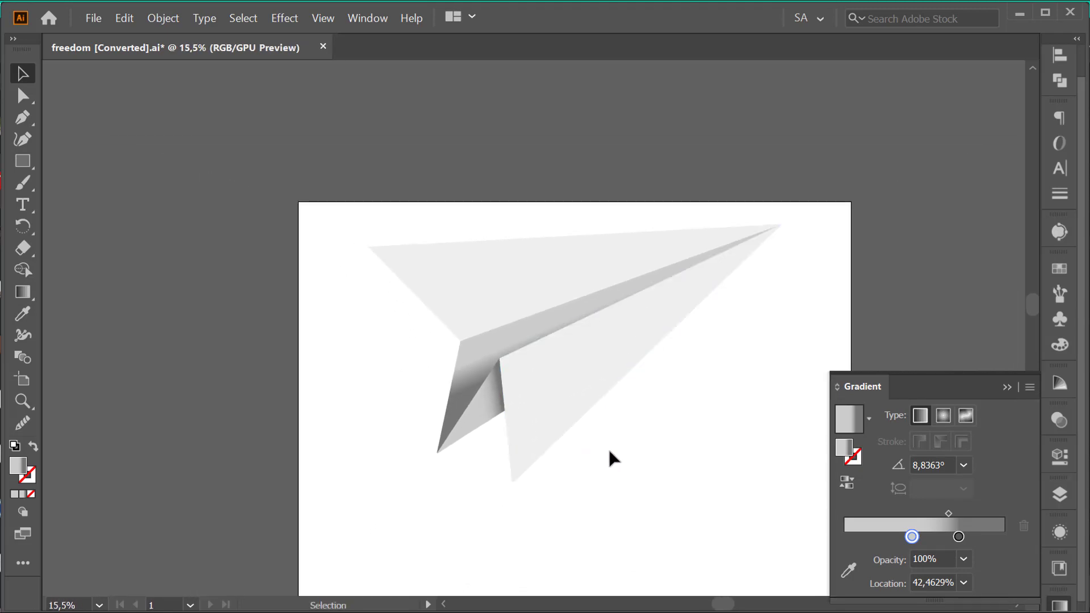
drag(601, 472, 460, 254)
key(ctrl+g)
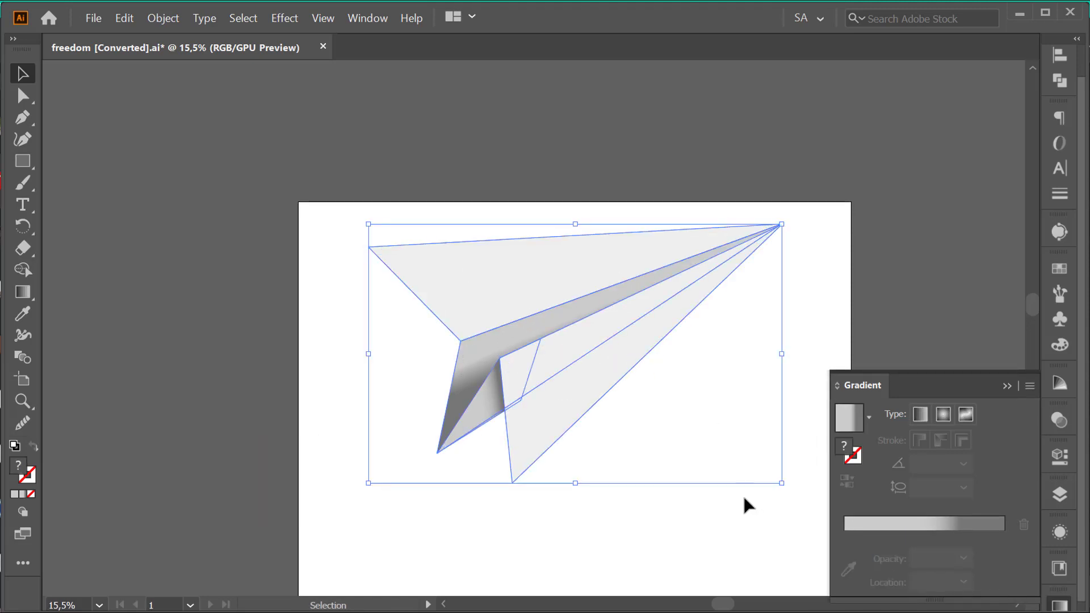
Place a copy of the plane below the original and unite its shapes into a single silhouette.
drag(731, 361, 660, 480)
ctrl+click(647, 334)
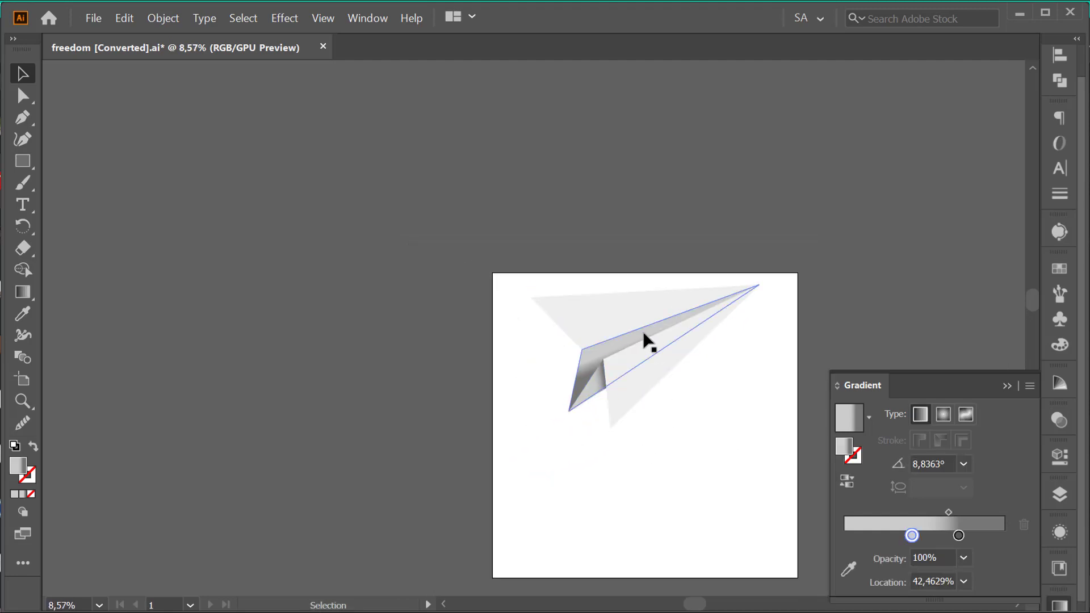
drag(647, 335, 652, 476)
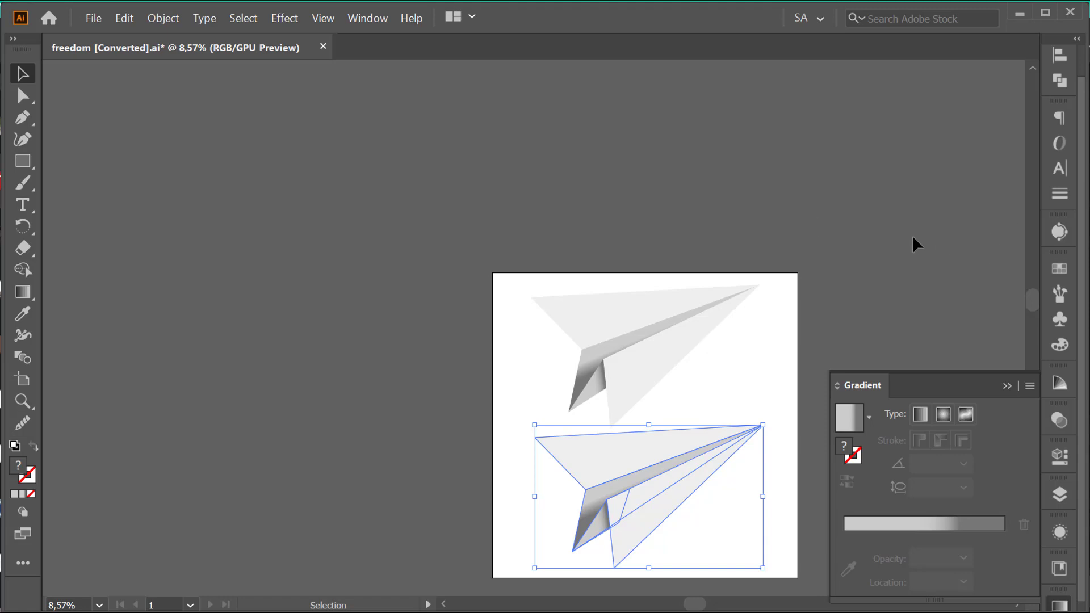
click(1056, 84)
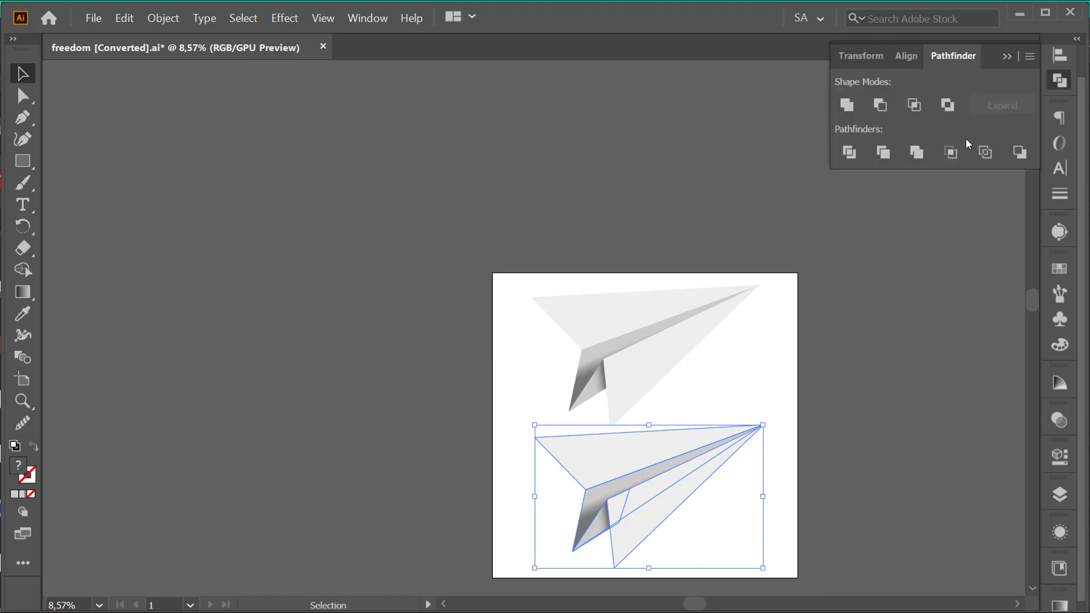
click(846, 105)
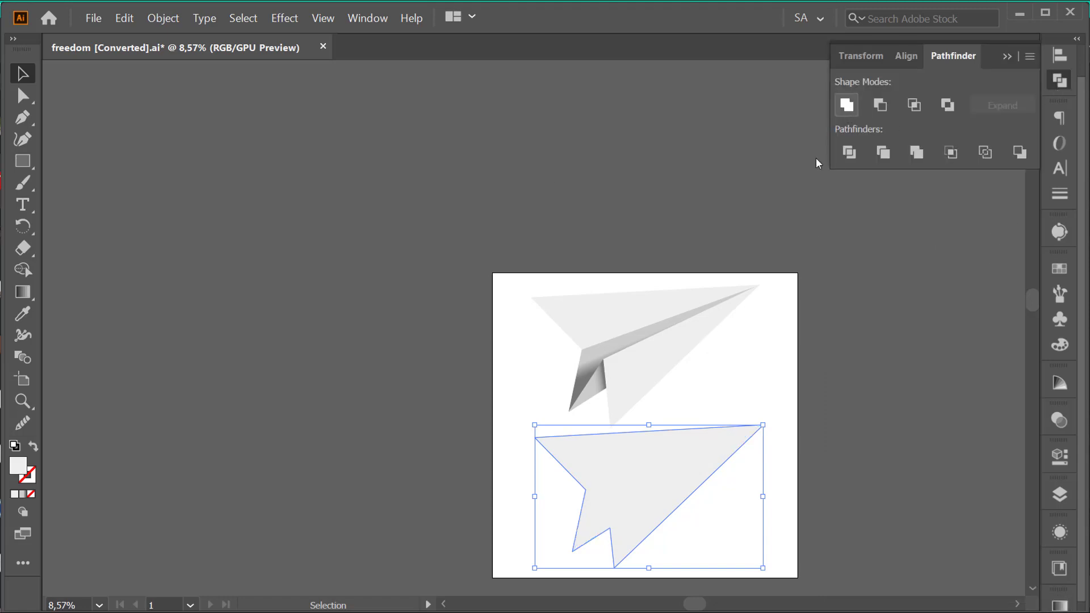
Create an inset copy of the silhouette with Offset Path at -60 px, after previewing -50 px.
click(161, 19)
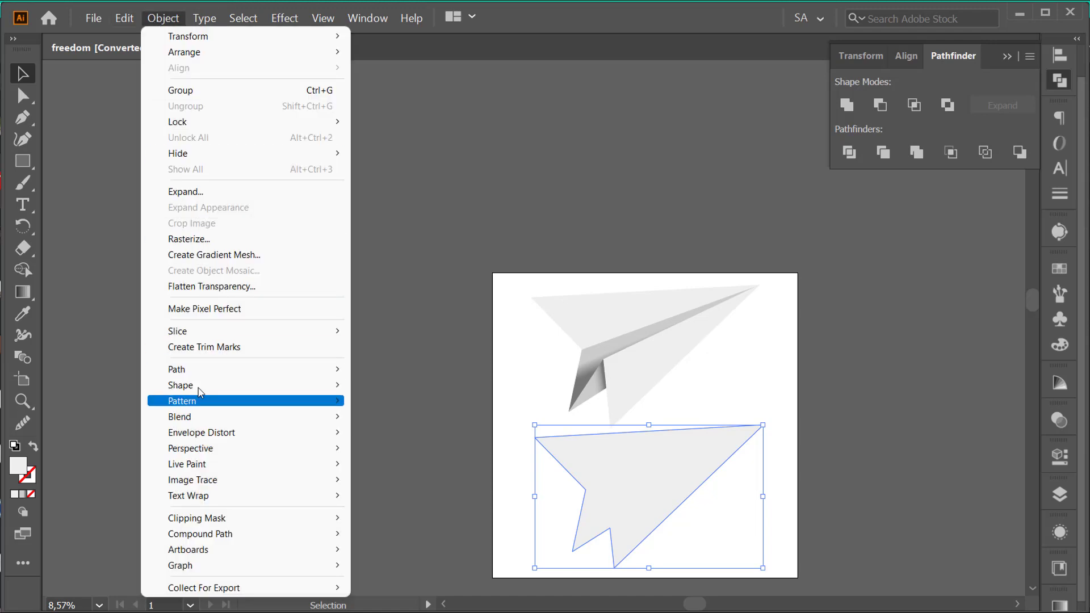
mouse_move(335, 370)
click(399, 423)
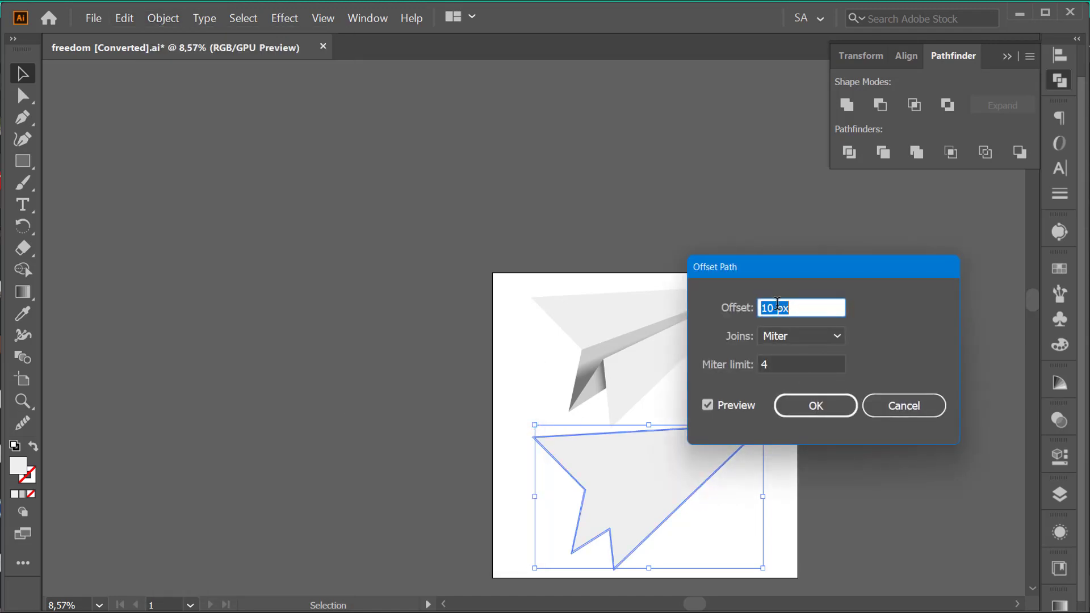
click(775, 307)
text(-5)
click(714, 406)
click(715, 405)
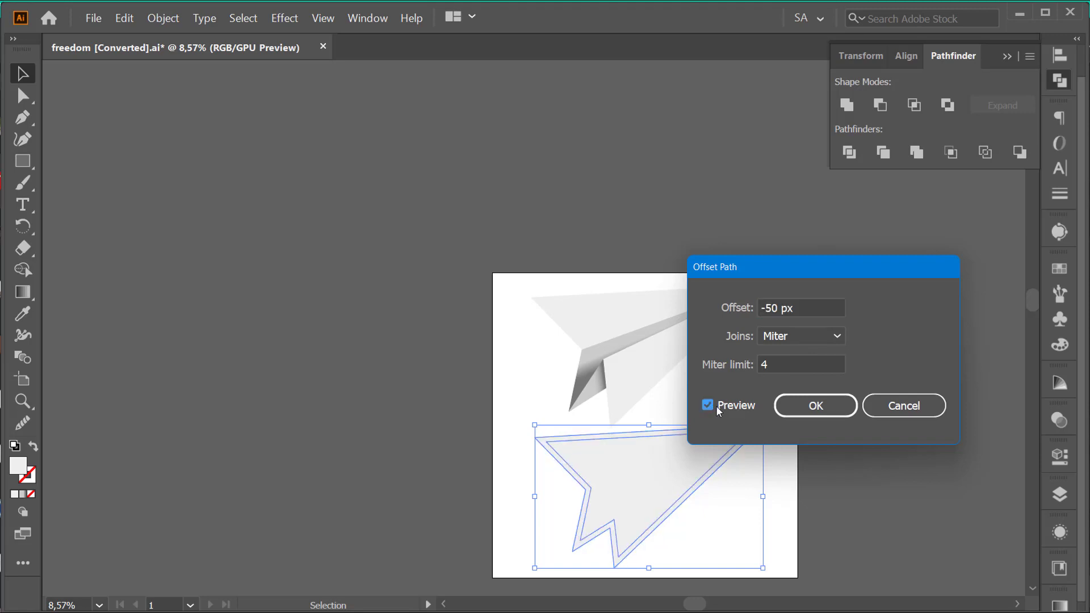
double_click(775, 307)
text(-60)
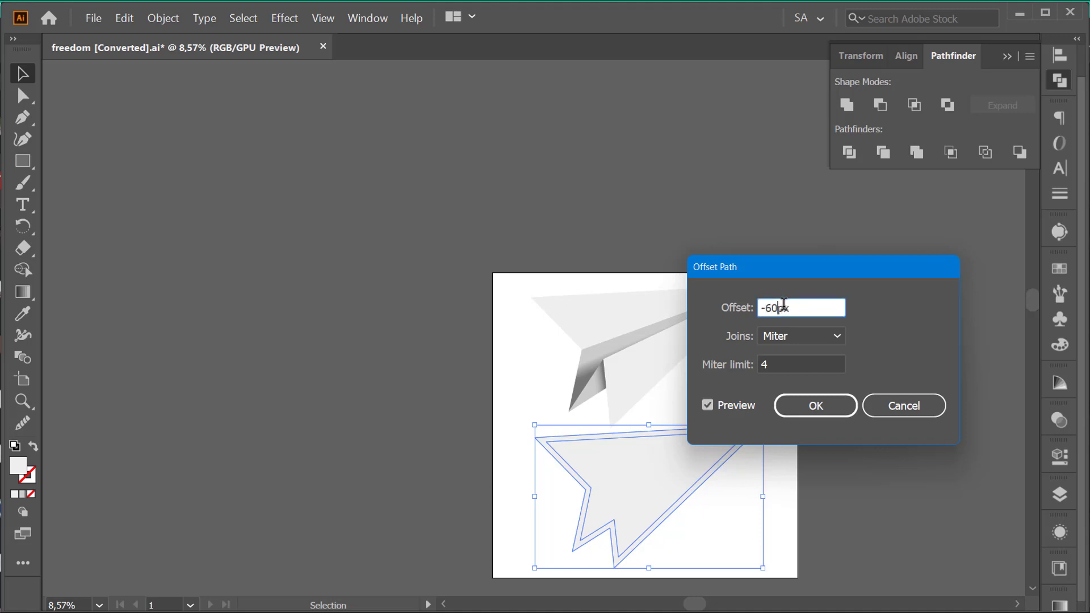
click(741, 404)
click(741, 403)
click(822, 406)
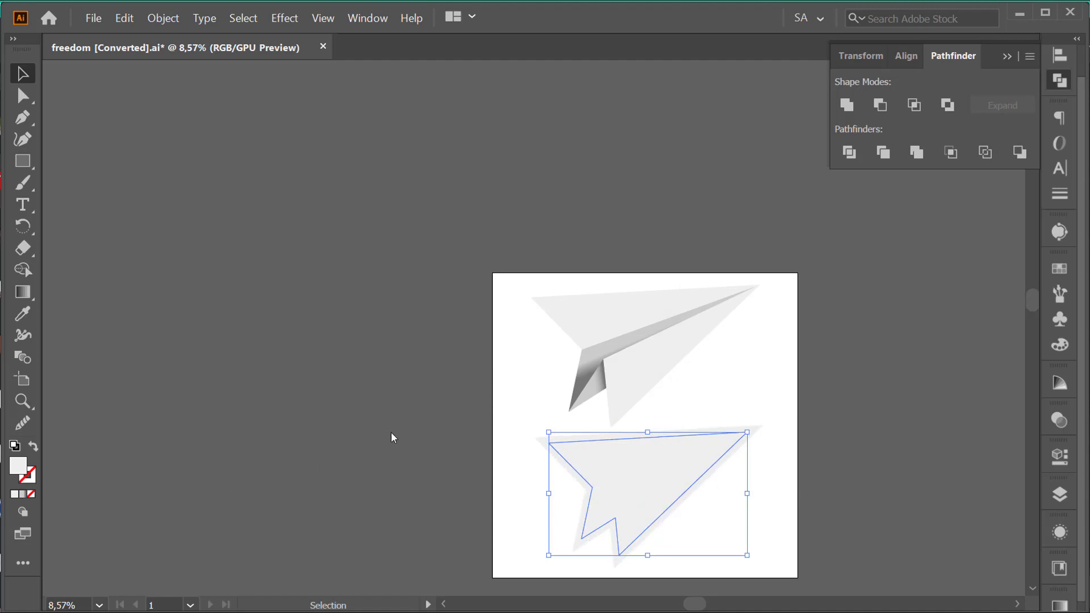
Fill the inner silhouette with black (000000) and the outer silhouette with white.
drag(443, 387, 330, 427)
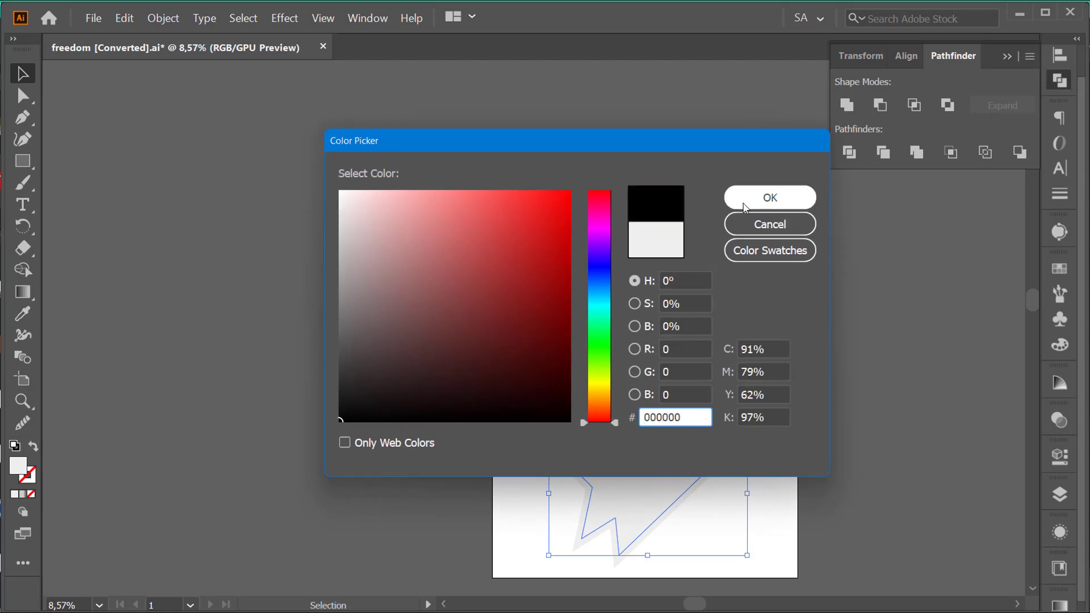
click(770, 198)
click(717, 470)
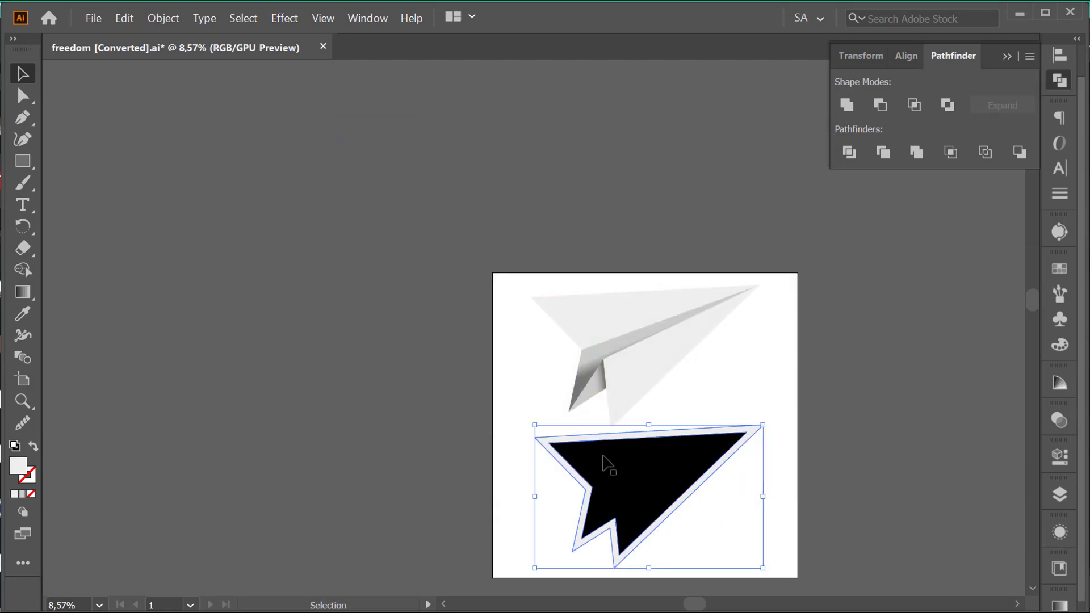
double_click(12, 474)
drag(404, 280, 372, 189)
click(812, 205)
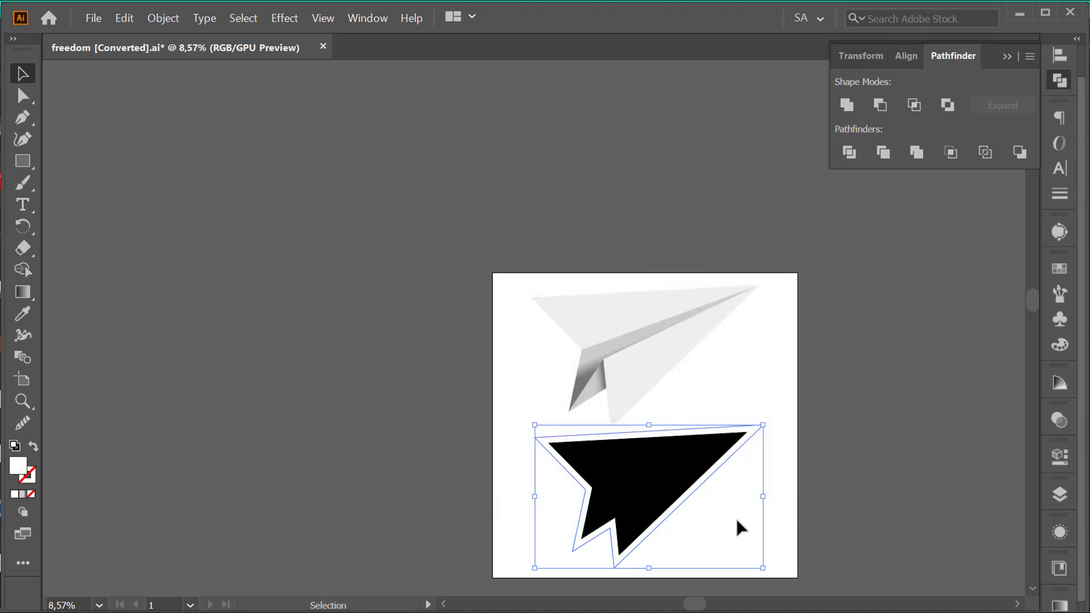
Select both the black and white silhouettes and blend them with the Blend tool.
click(733, 513)
drag(717, 512, 601, 481)
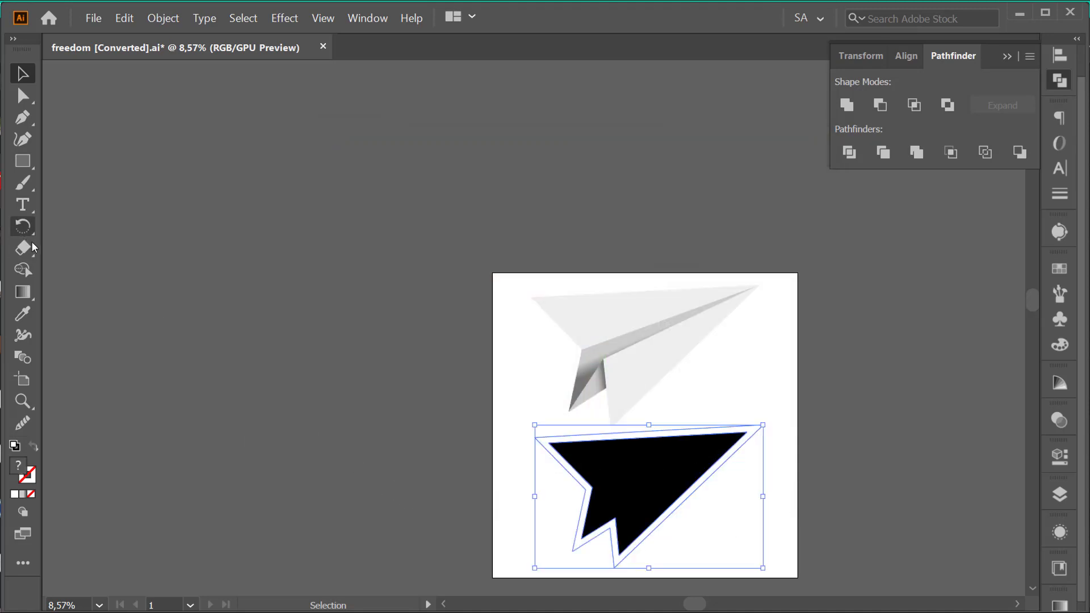
click(23, 357)
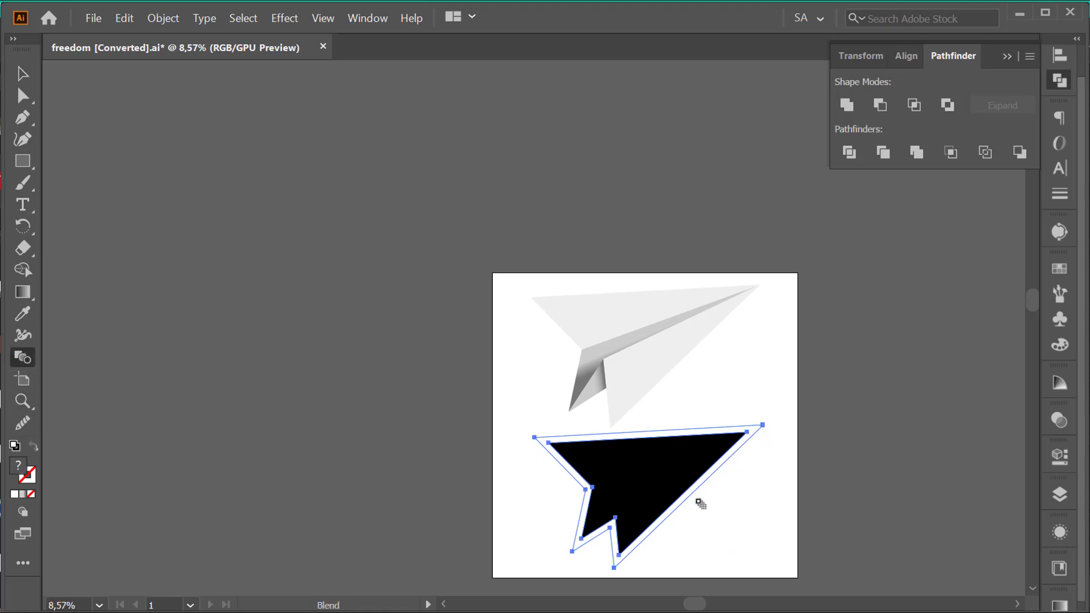
click(684, 485)
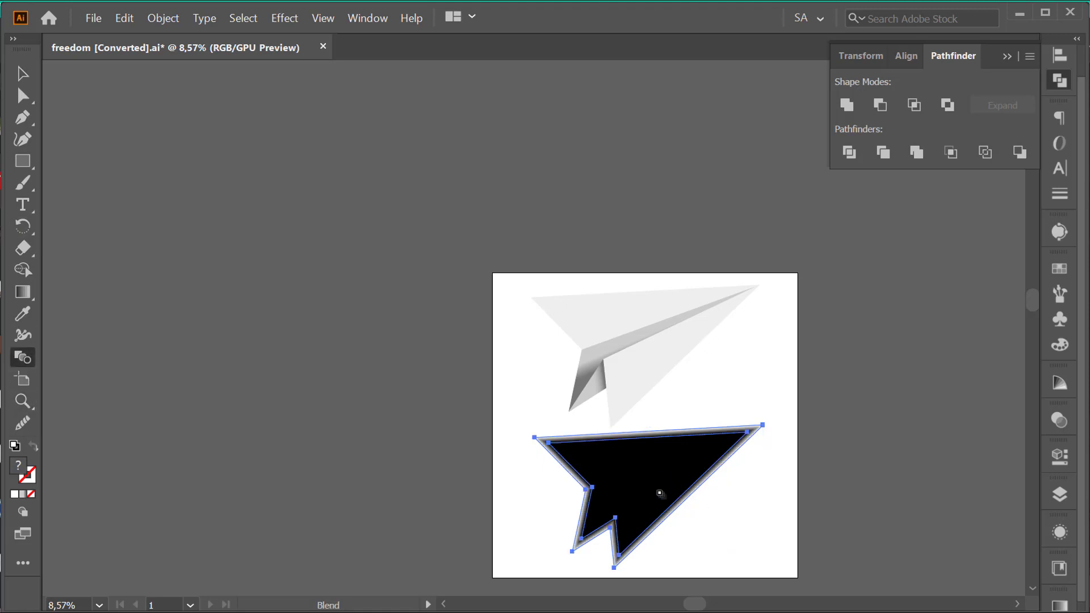
key(v)
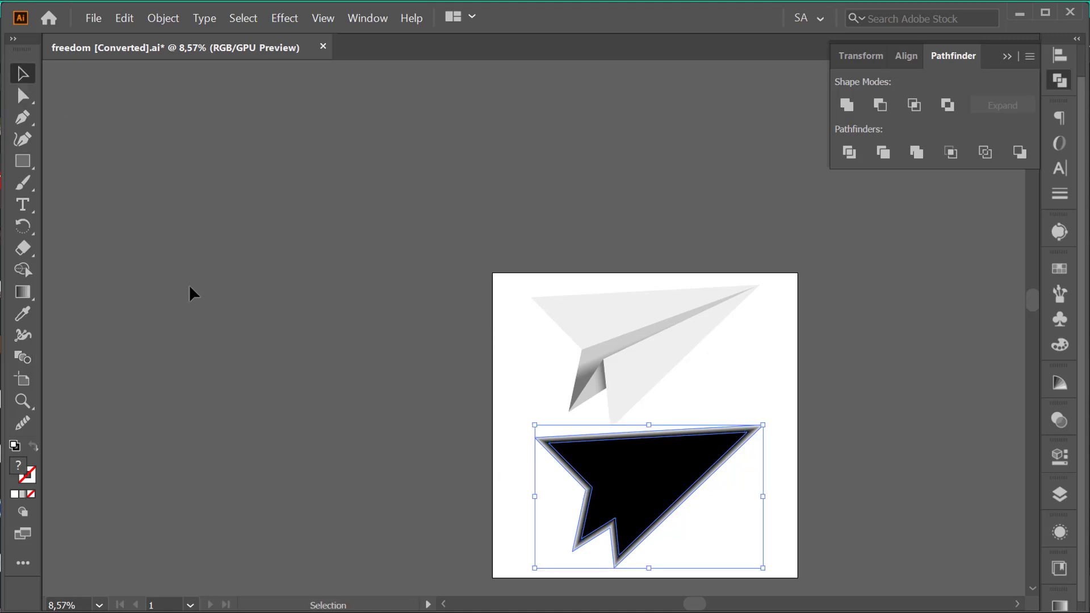
Set the blended silhouette's opacity to 20% and deselect it.
click(504, 434)
key(ctrl+space)
drag(663, 503, 654, 480)
click(654, 480)
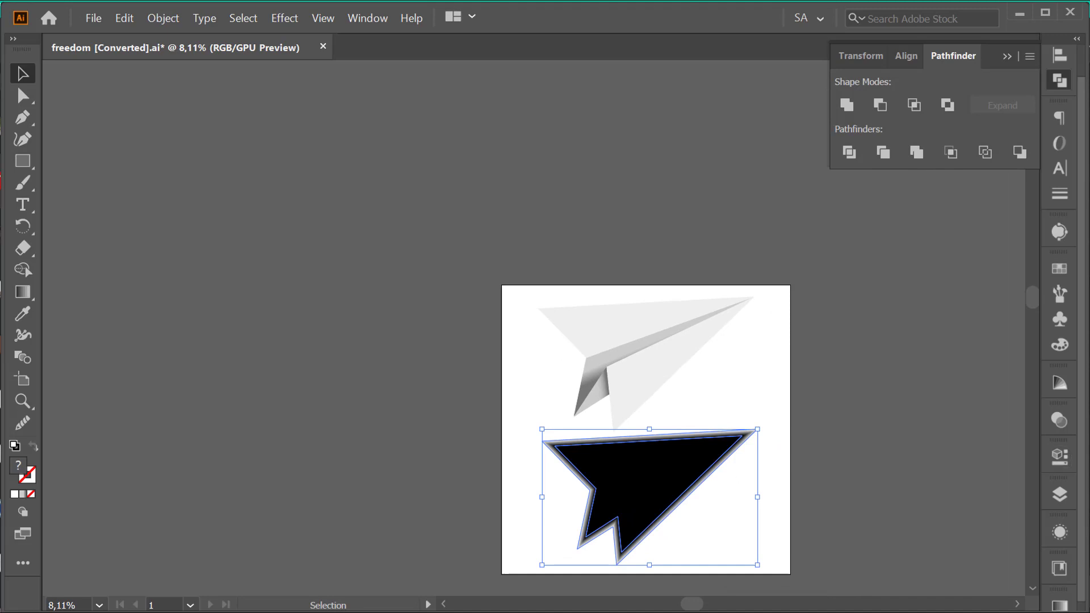
click(1057, 424)
click(1015, 444)
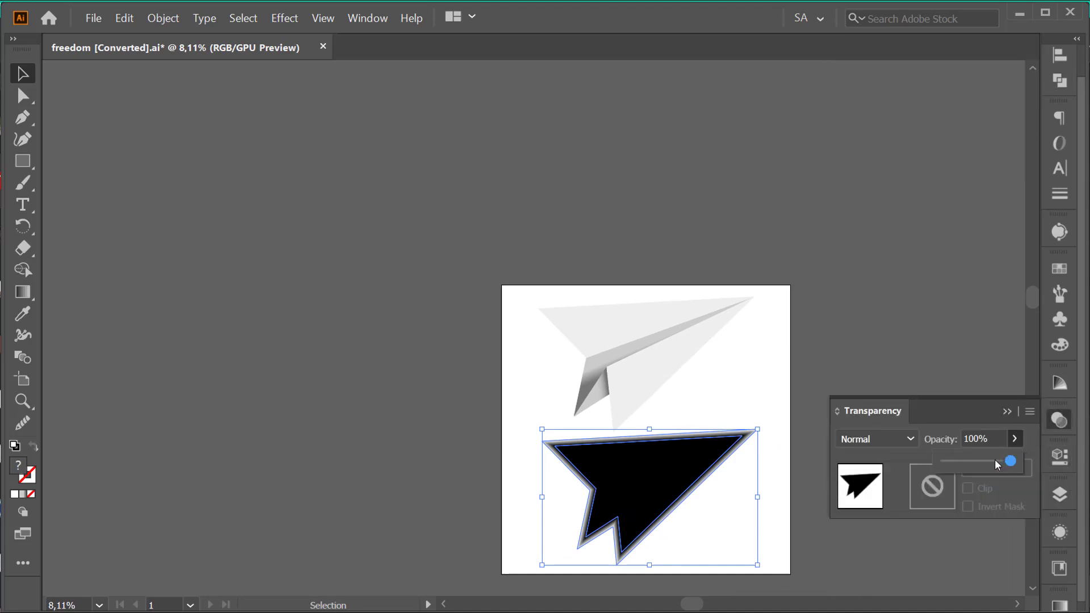
click(959, 462)
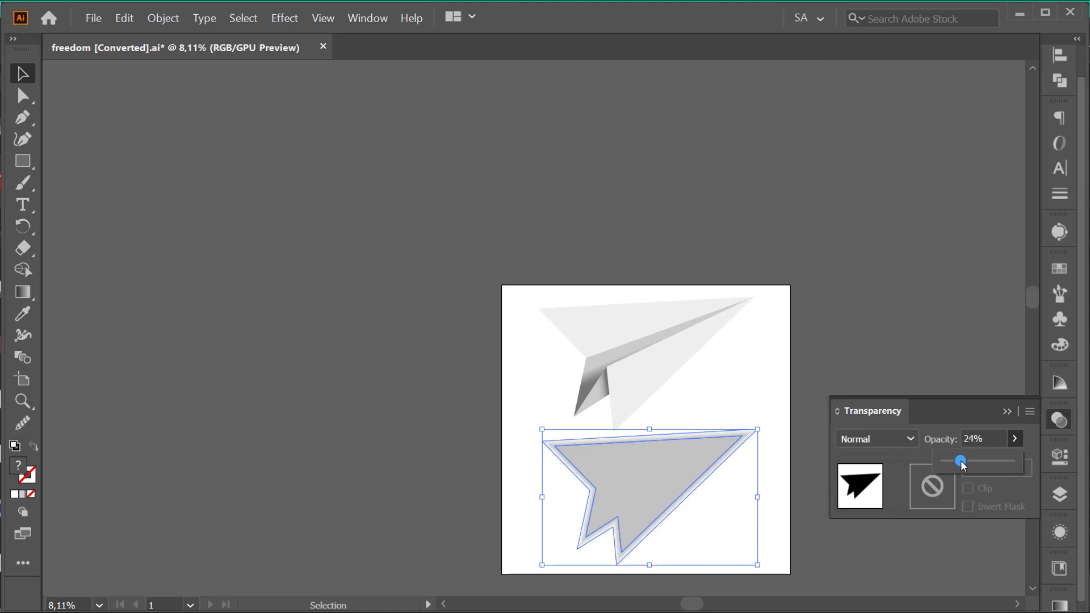
click(866, 310)
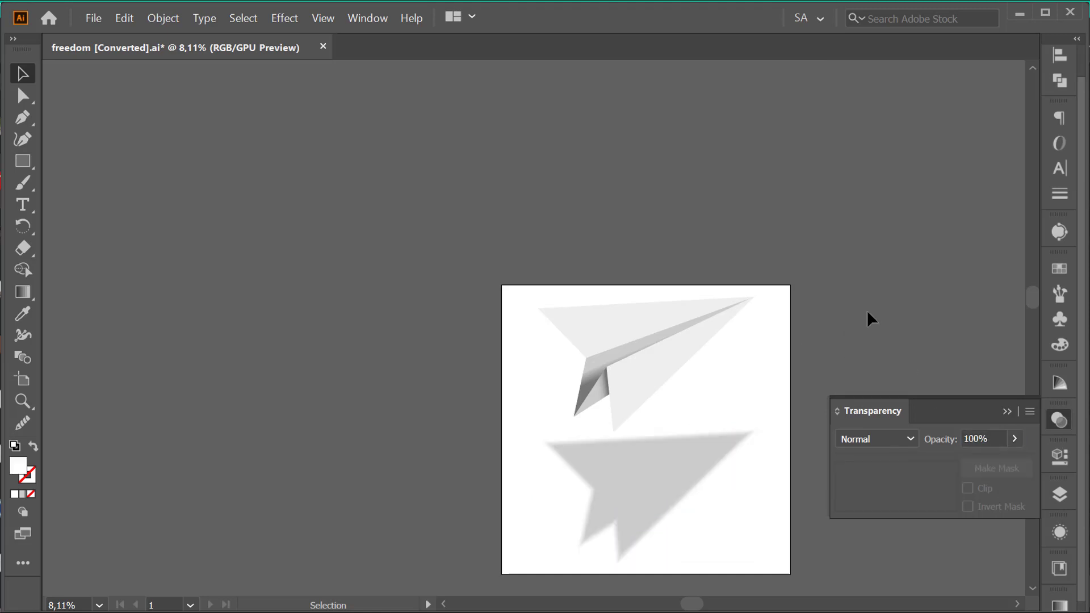
Select only the blend's inner black silhouette and scale it down slightly to soften the shadow's edge.
click(23, 95)
click(652, 504)
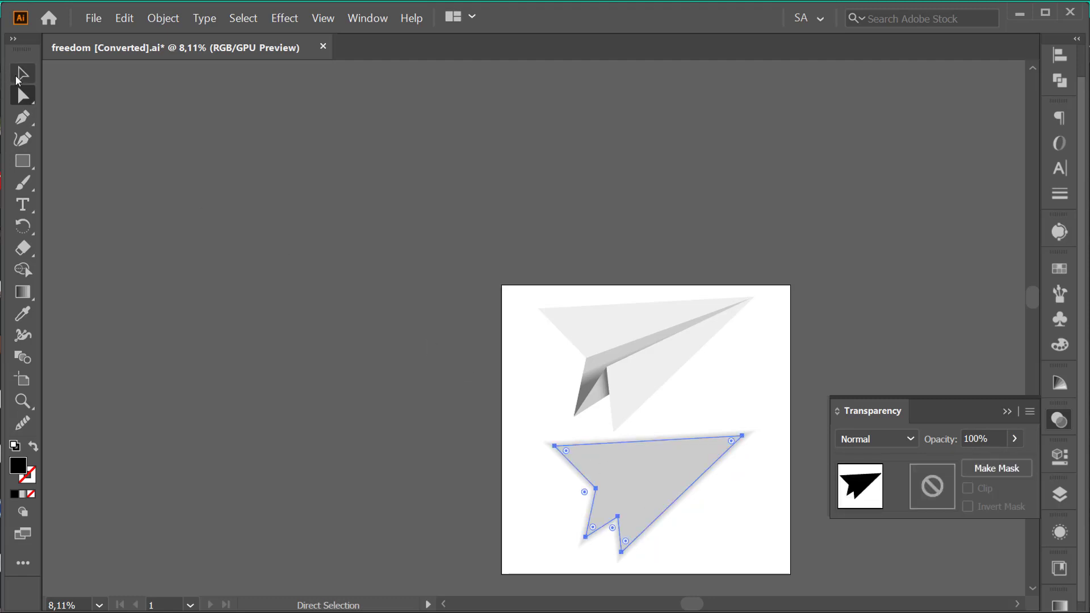
key(v)
drag(742, 552, 736, 547)
click(730, 533)
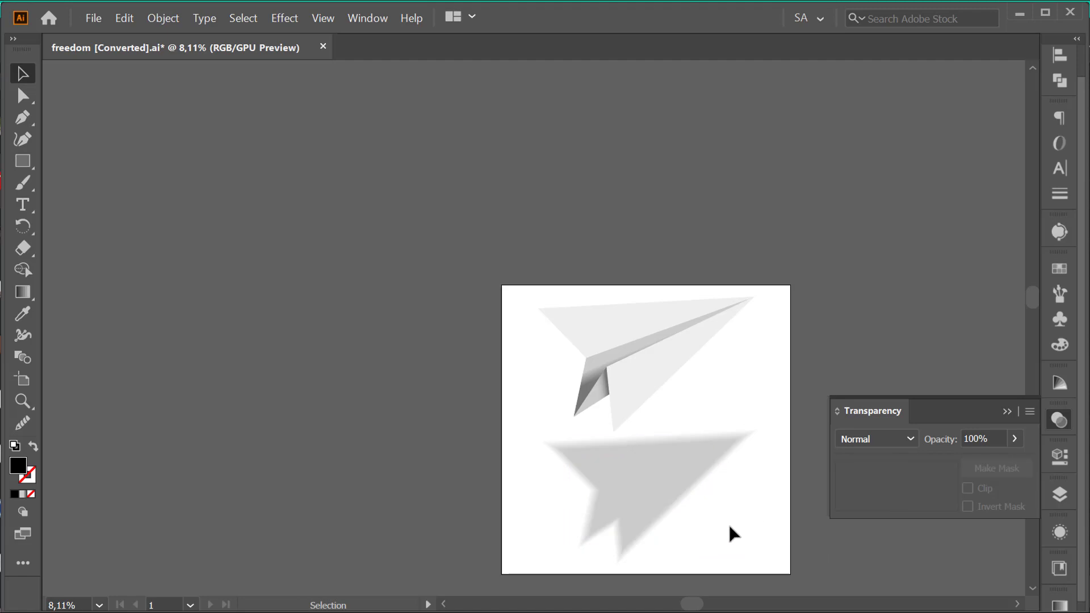
Scale the blended shadow down slightly around its center and move it up so it overlaps the underside of the paper plane.
drag(662, 503, 653, 481)
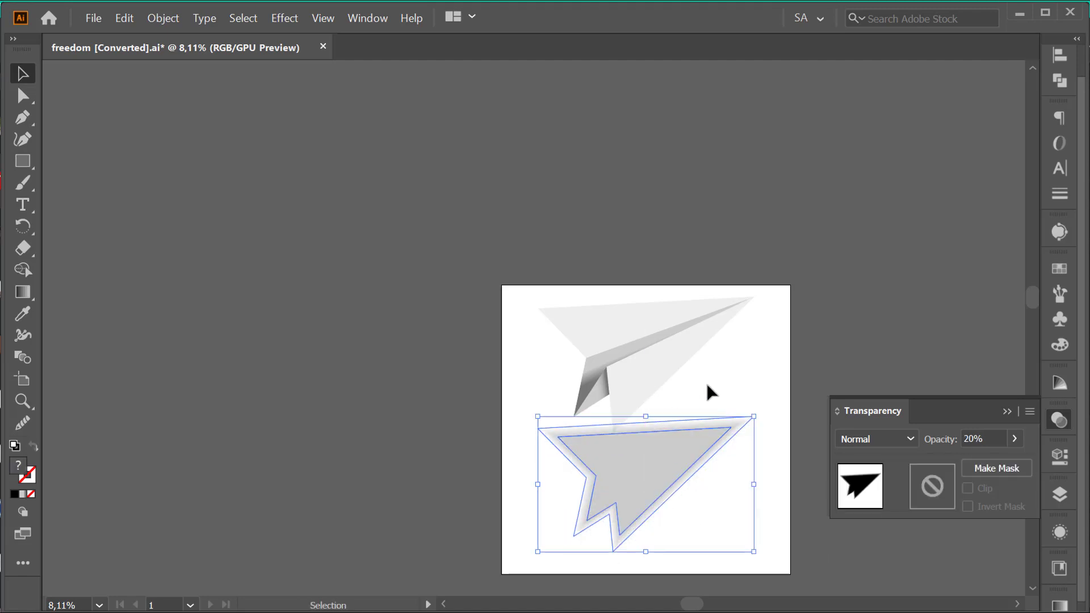
click(772, 373)
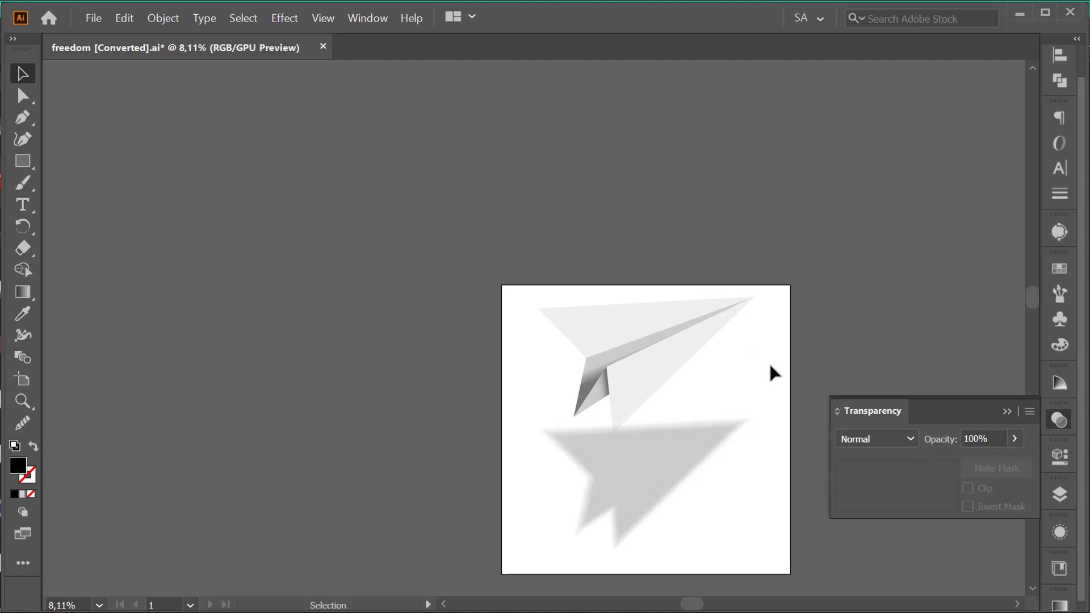
click(665, 488)
drag(754, 417, 745, 425)
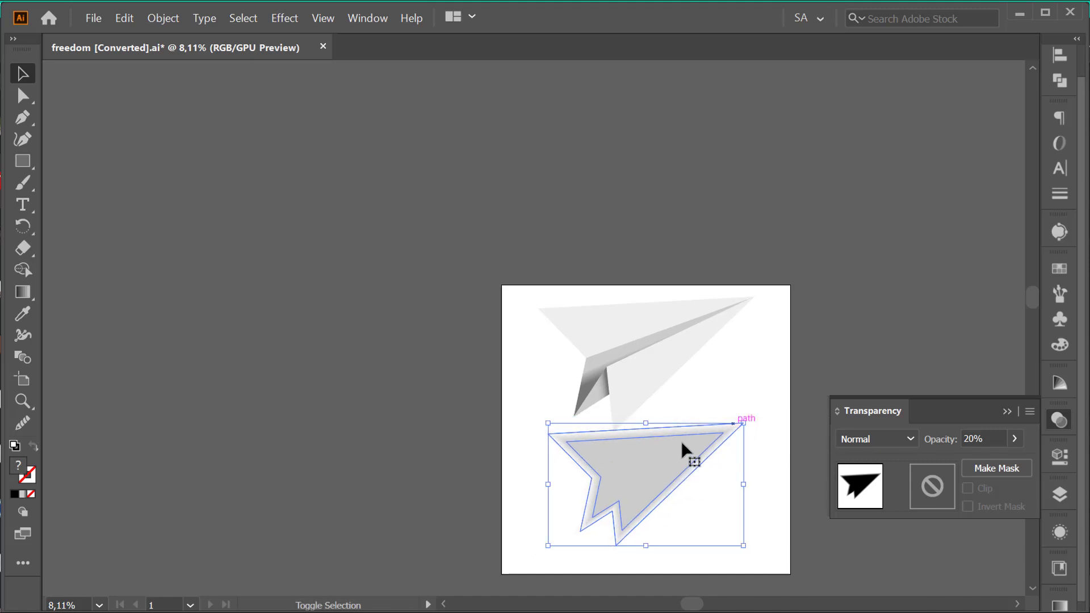
drag(681, 441, 678, 420)
Send the shadow to the back, behind the paper plane, and deselect it.
right_click(680, 429)
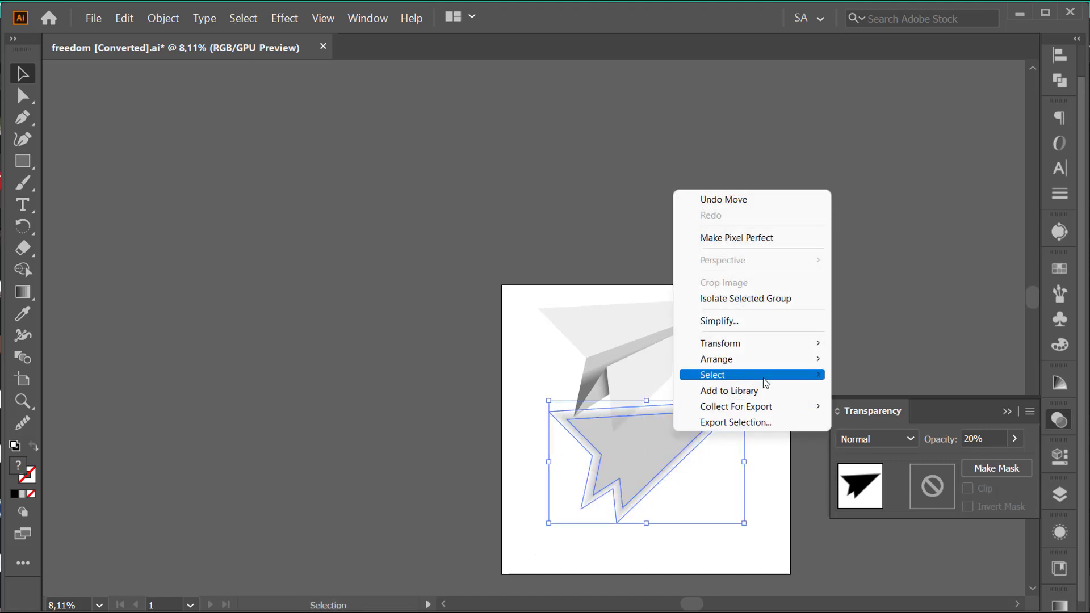
mouse_move(812, 359)
click(888, 405)
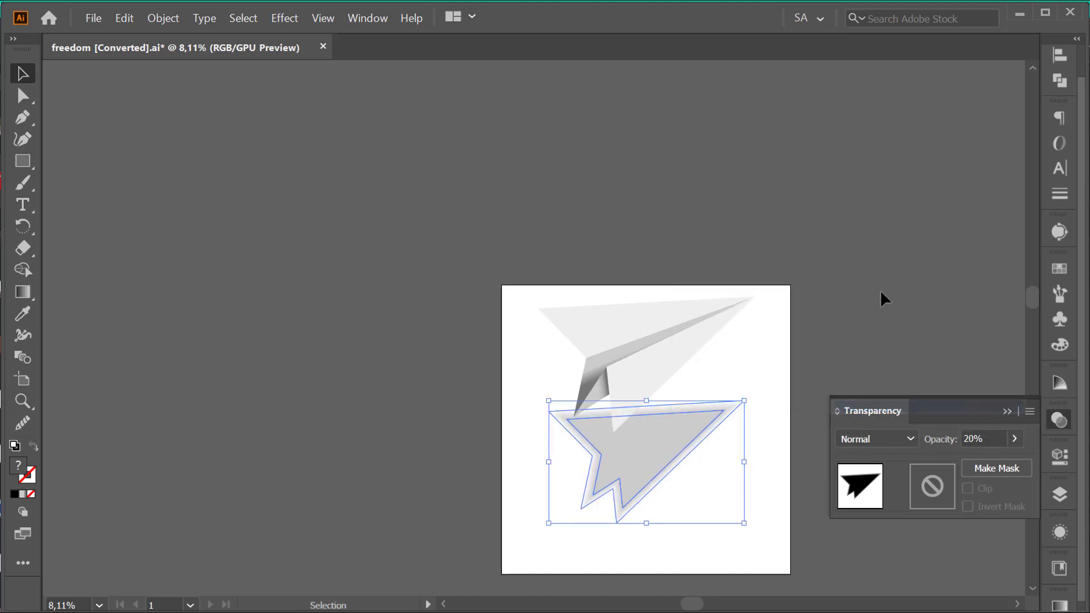
click(868, 318)
Rotate the shadow slightly counterclockwise and shift it up and to the right beneath the plane.
click(669, 478)
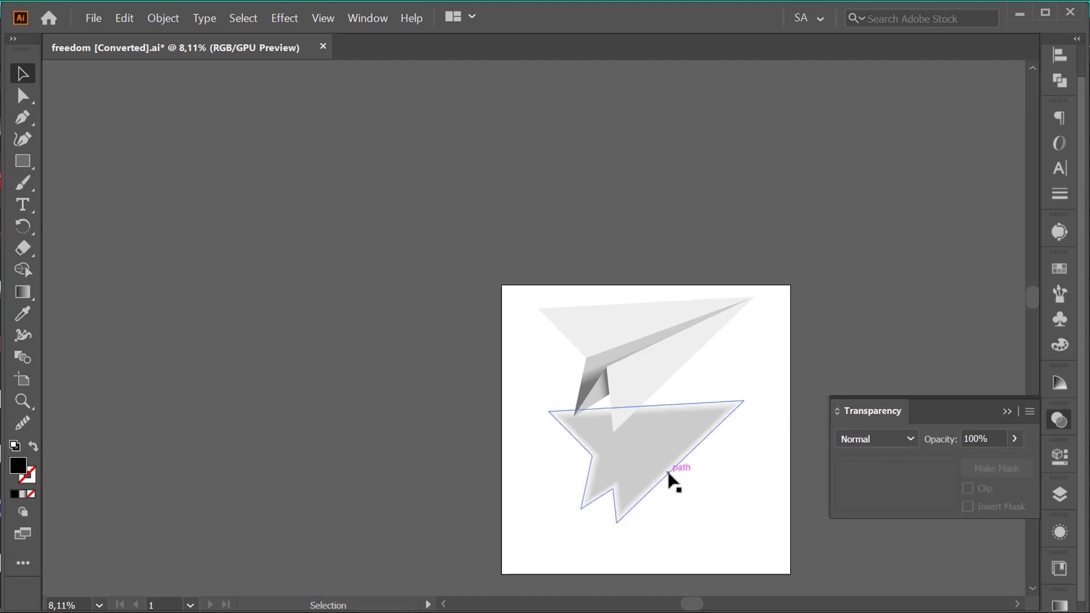
drag(750, 530, 767, 502)
drag(702, 471, 720, 459)
click(902, 277)
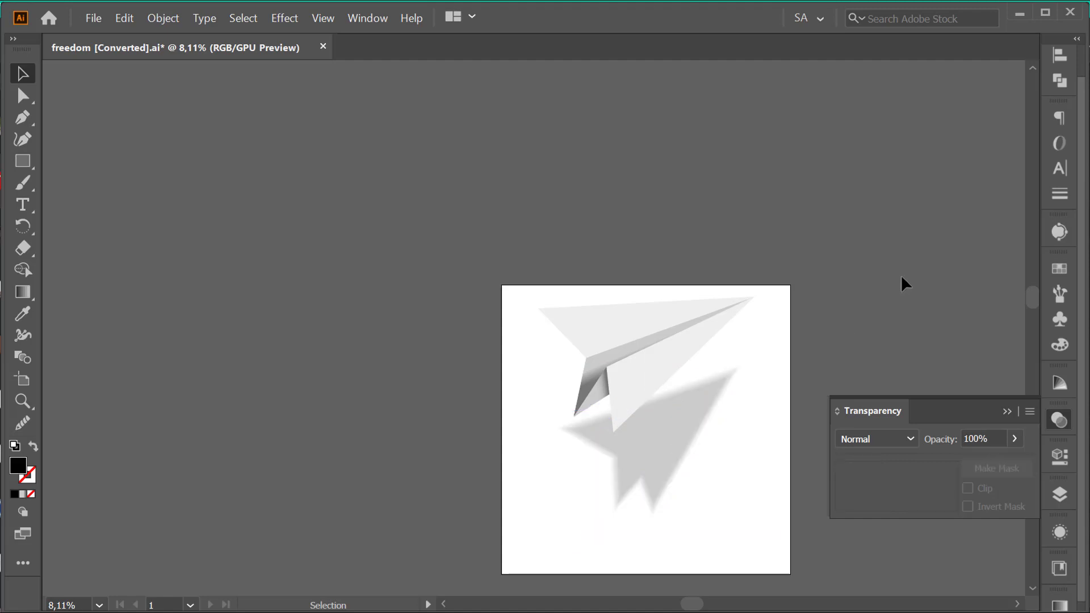
Group the plane and its shadow and move the group down a little on the artboard.
key(ctrl+a)
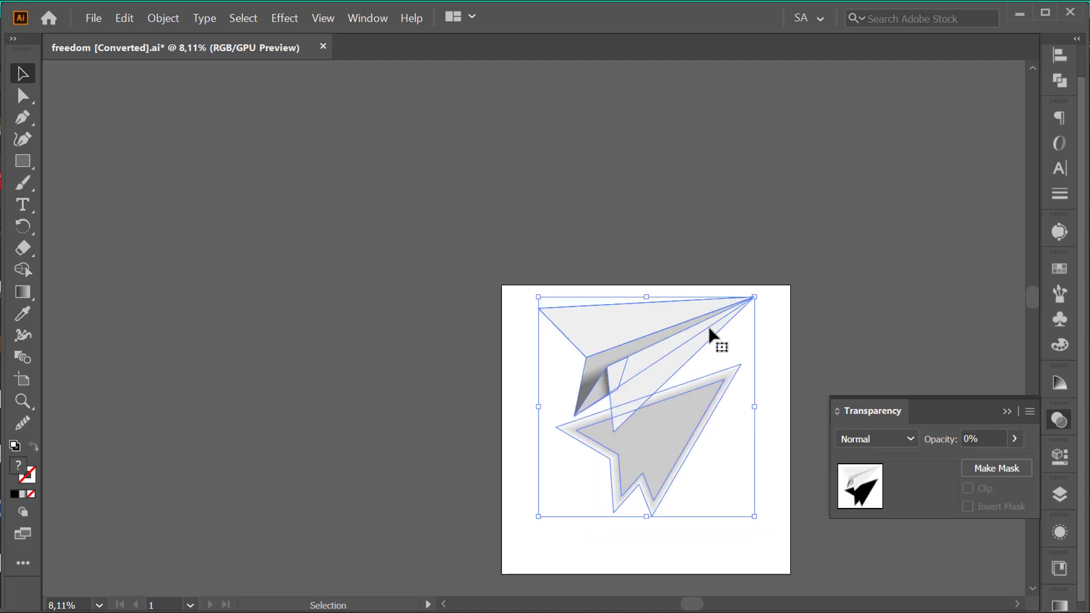
key(ctrl+g)
drag(684, 451, 686, 464)
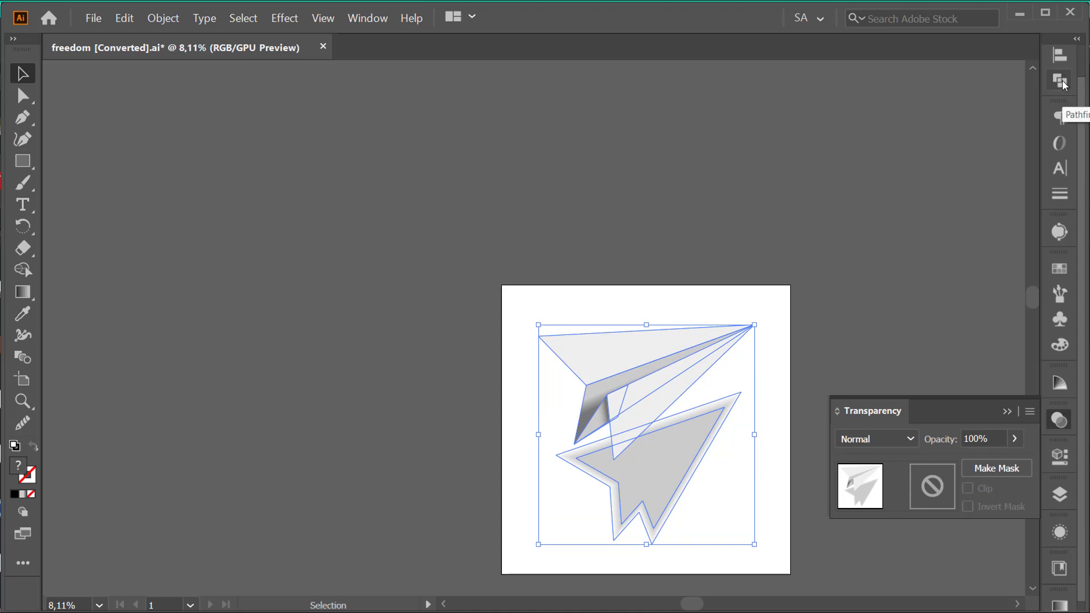
Center the grouped artwork on the artboard, using the artboard as the alignment reference.
click(1061, 85)
click(1060, 58)
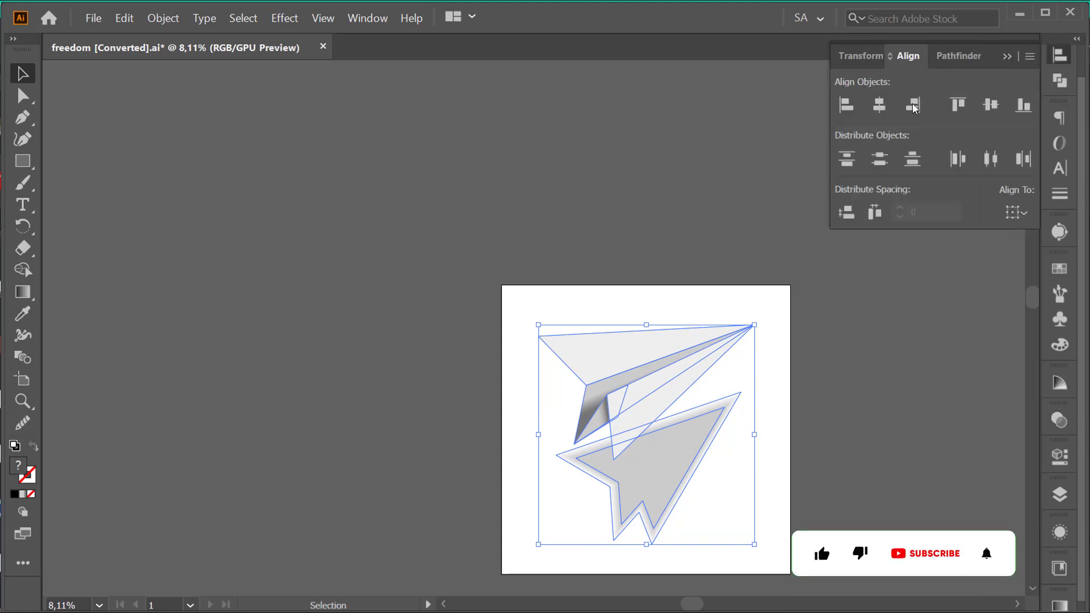
click(1008, 221)
click(1016, 273)
click(958, 159)
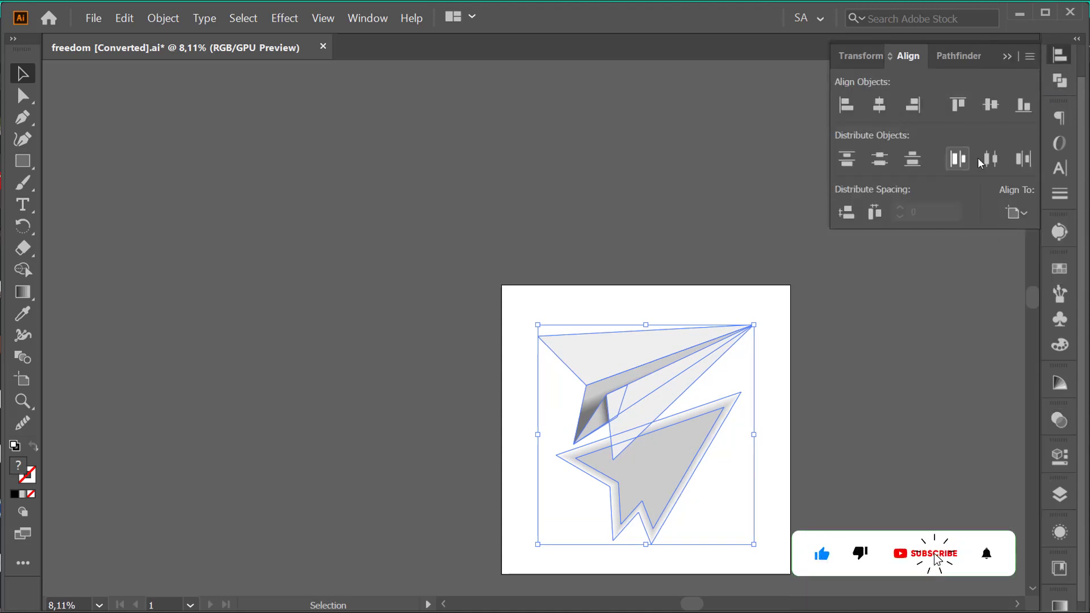
click(992, 114)
click(909, 393)
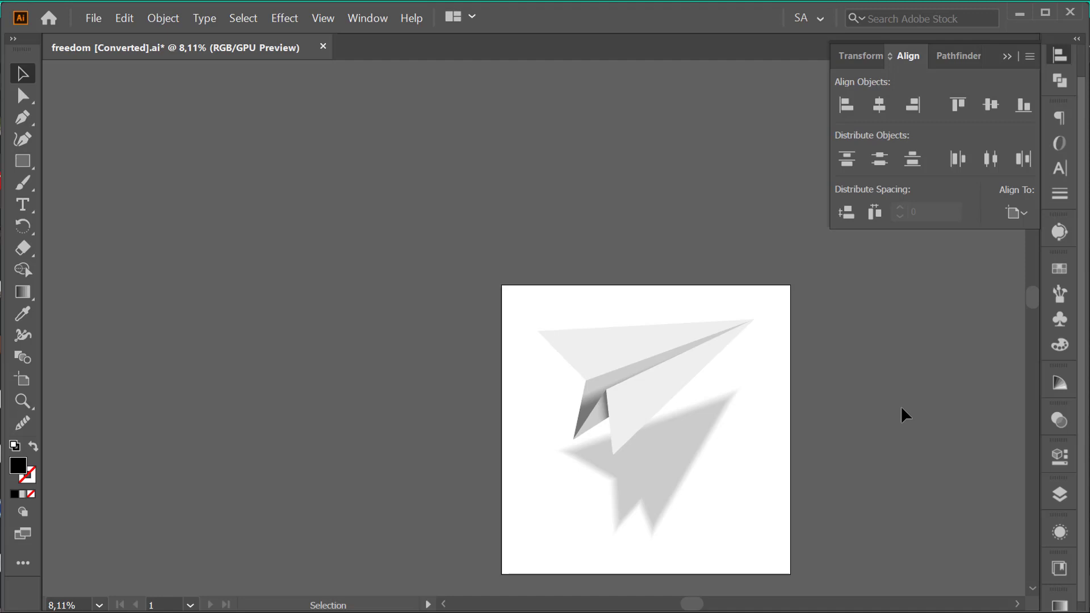
Move only the outer tip anchor of the plane's upper wing slightly down and inward, and deselect the wing.
scroll(896, 438, down, 2)
key(ctrl+space)
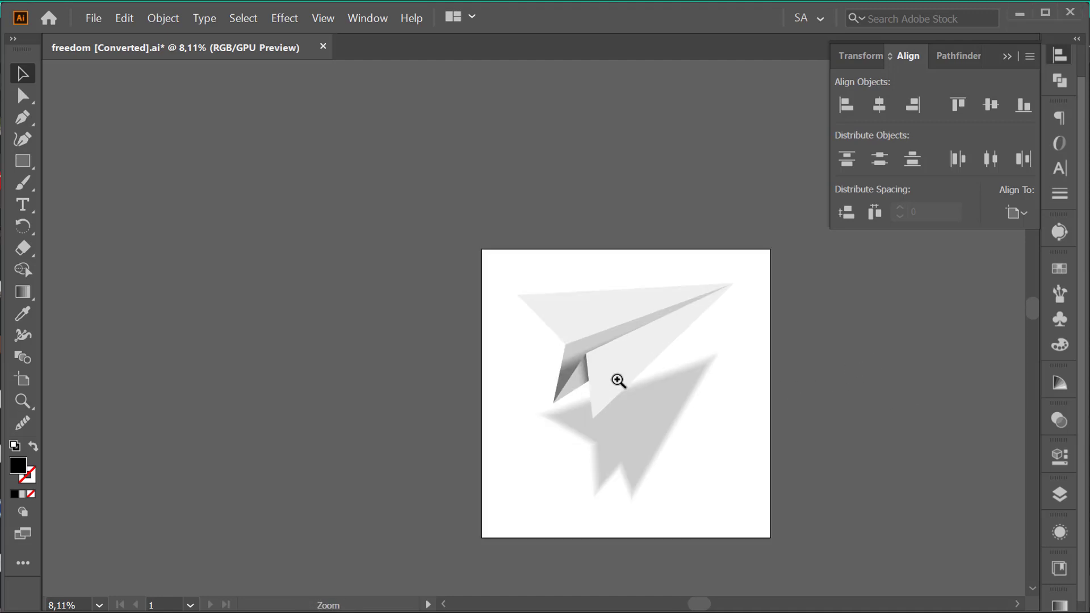
drag(617, 380, 817, 335)
drag(634, 339, 646, 385)
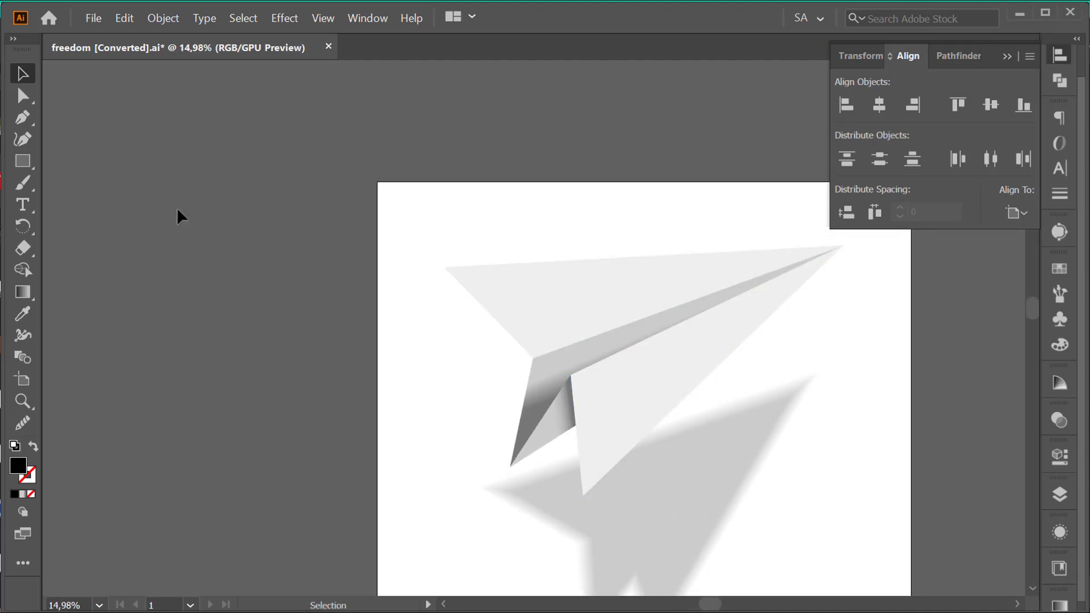
click(22, 97)
click(532, 314)
key(ctrl+space)
drag(404, 273, 497, 279)
click(478, 264)
key(ctrl+space)
drag(682, 301, 479, 331)
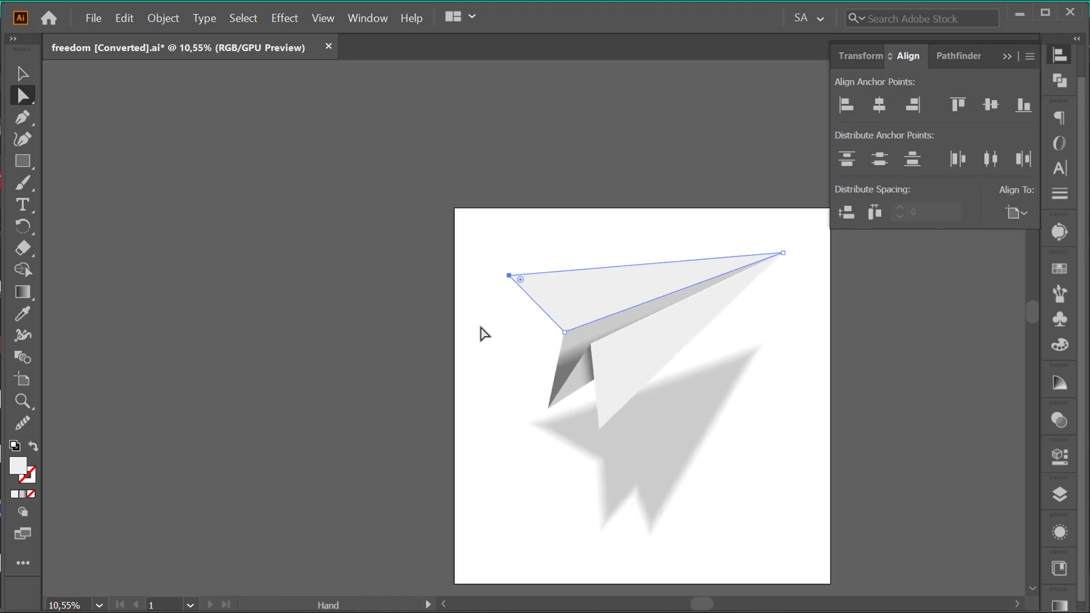
click(414, 345)
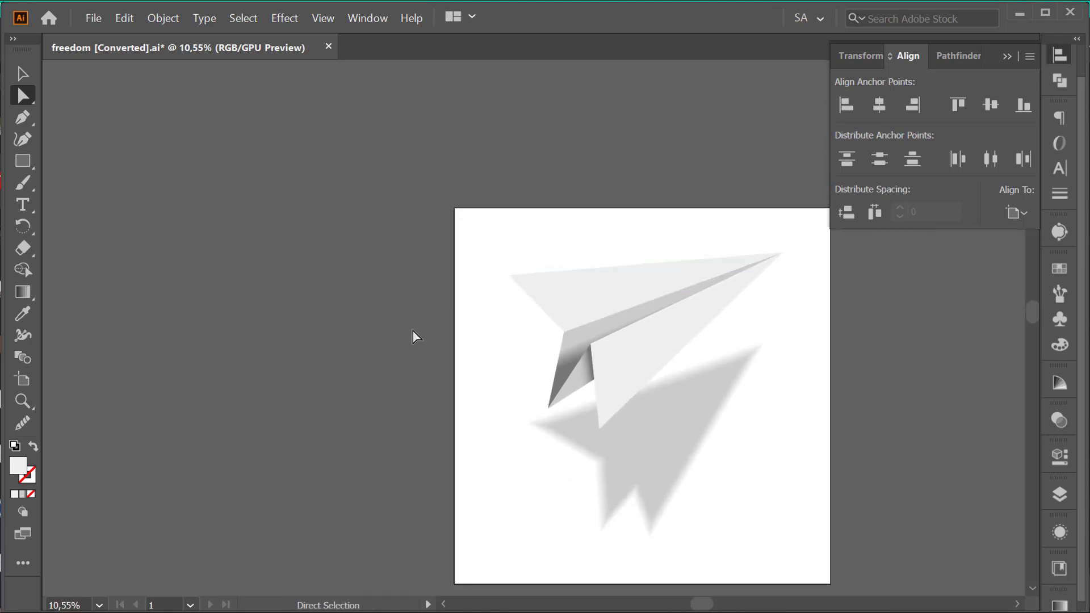
key(v)
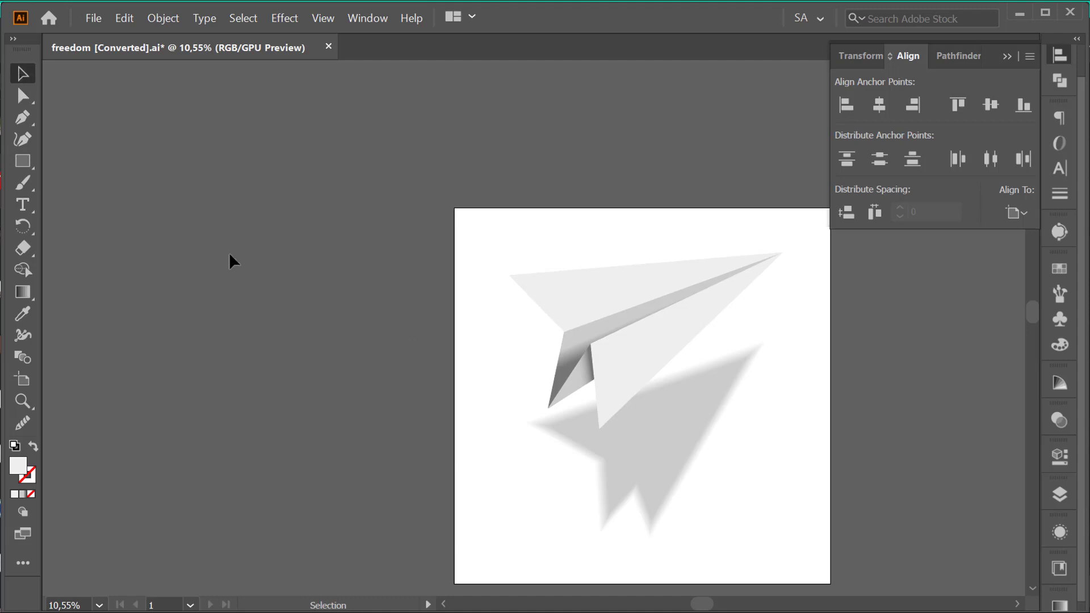
key(ctrl+space)
drag(658, 401, 653, 377)
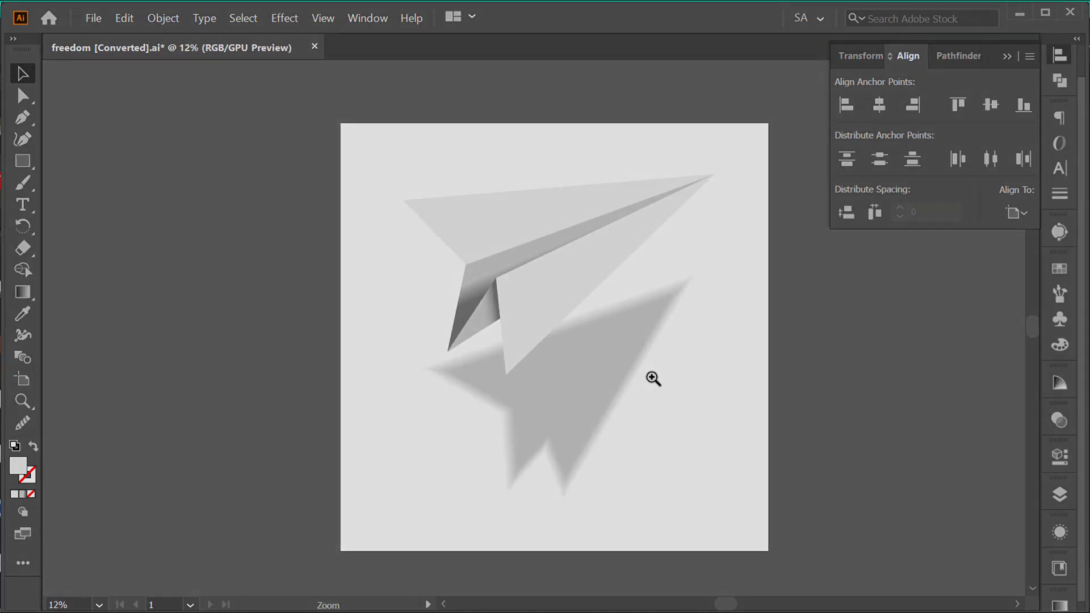